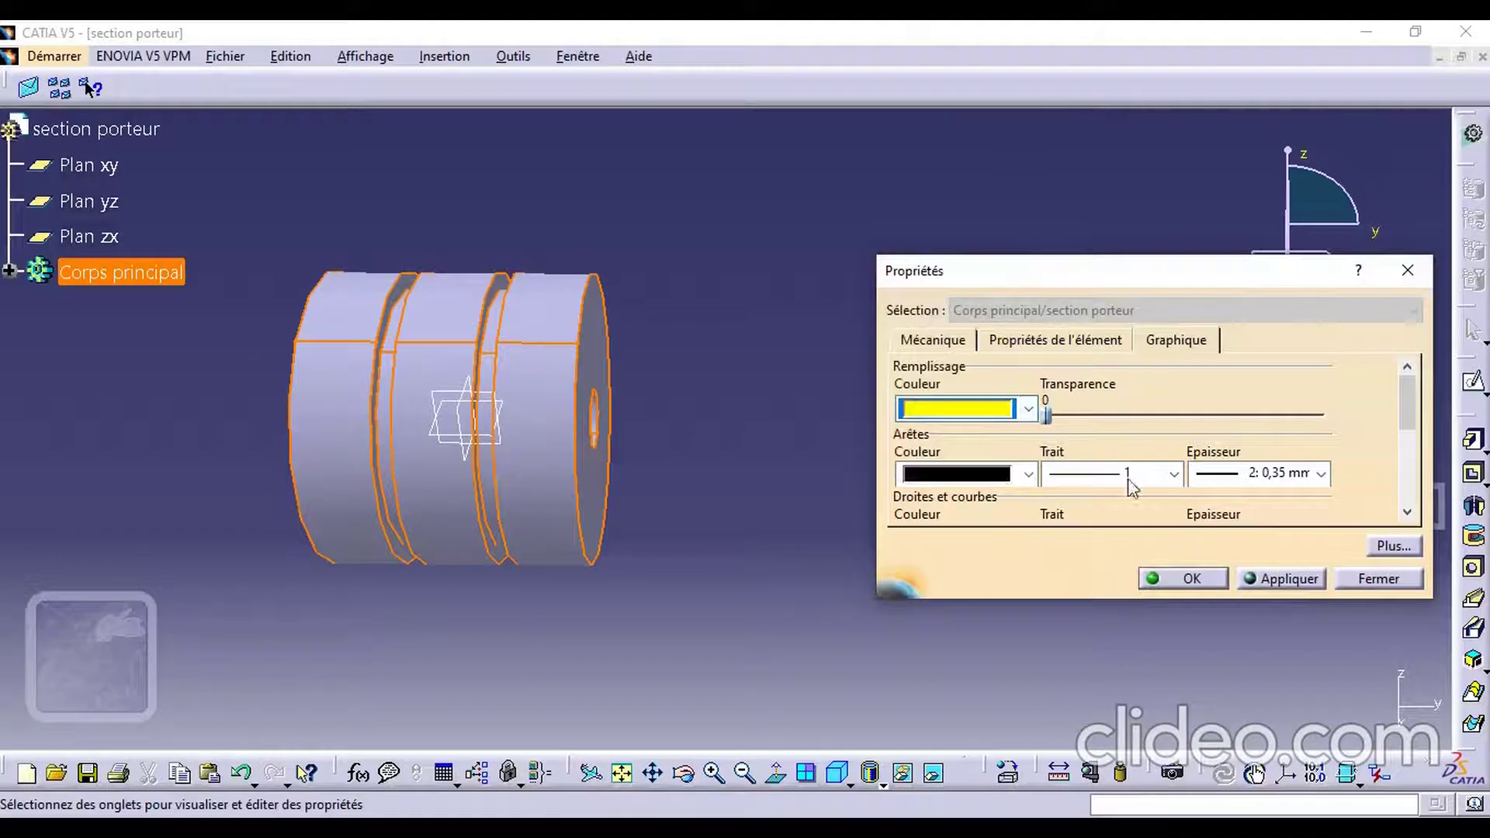
Apply the yellow fill colour to the section porteur's main body and save the part
left_click(1186, 578)
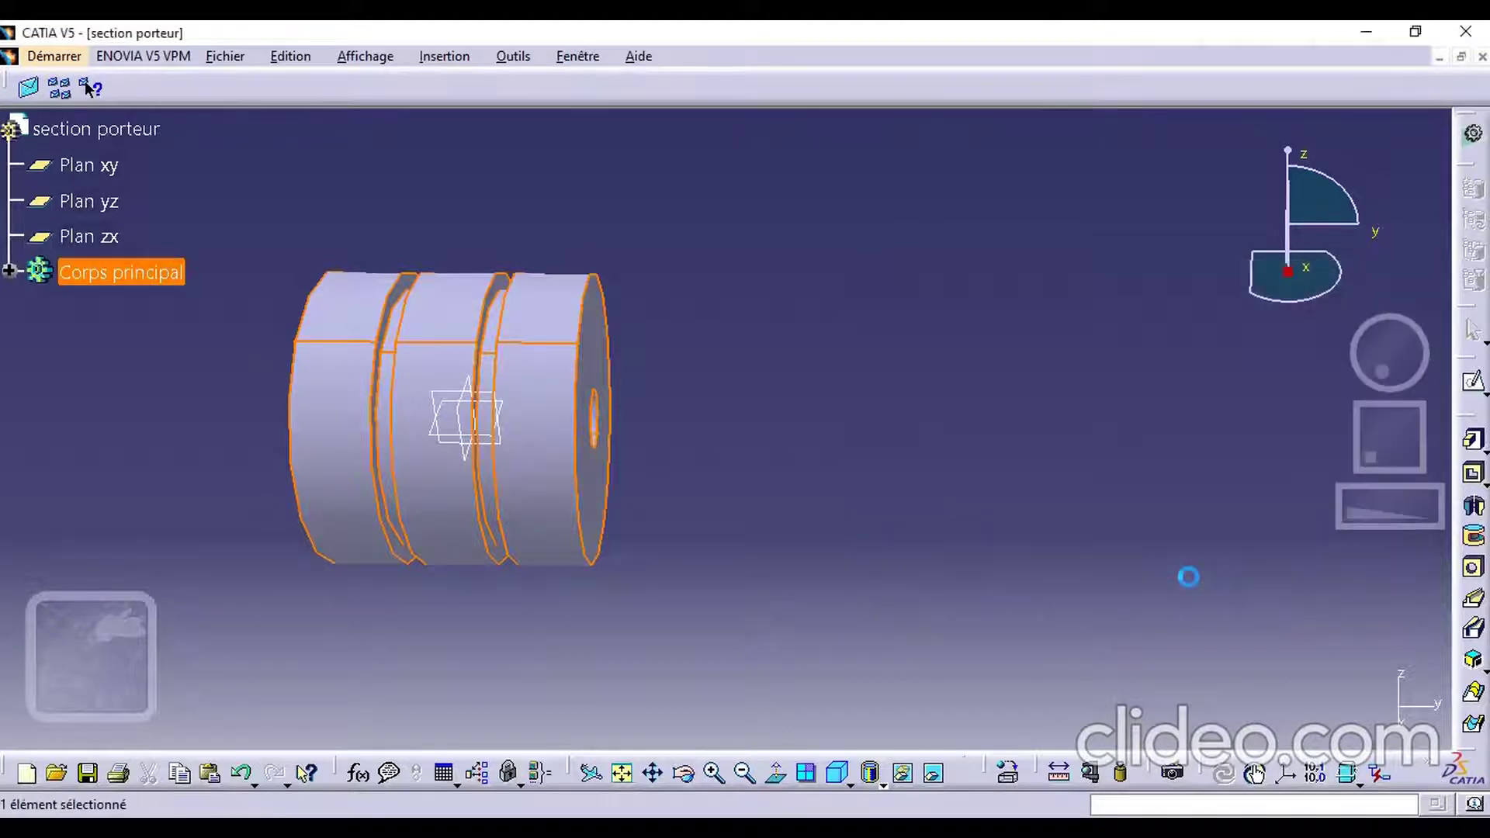
left_click(714, 492)
middle_click_drag(399, 382, 764, 368)
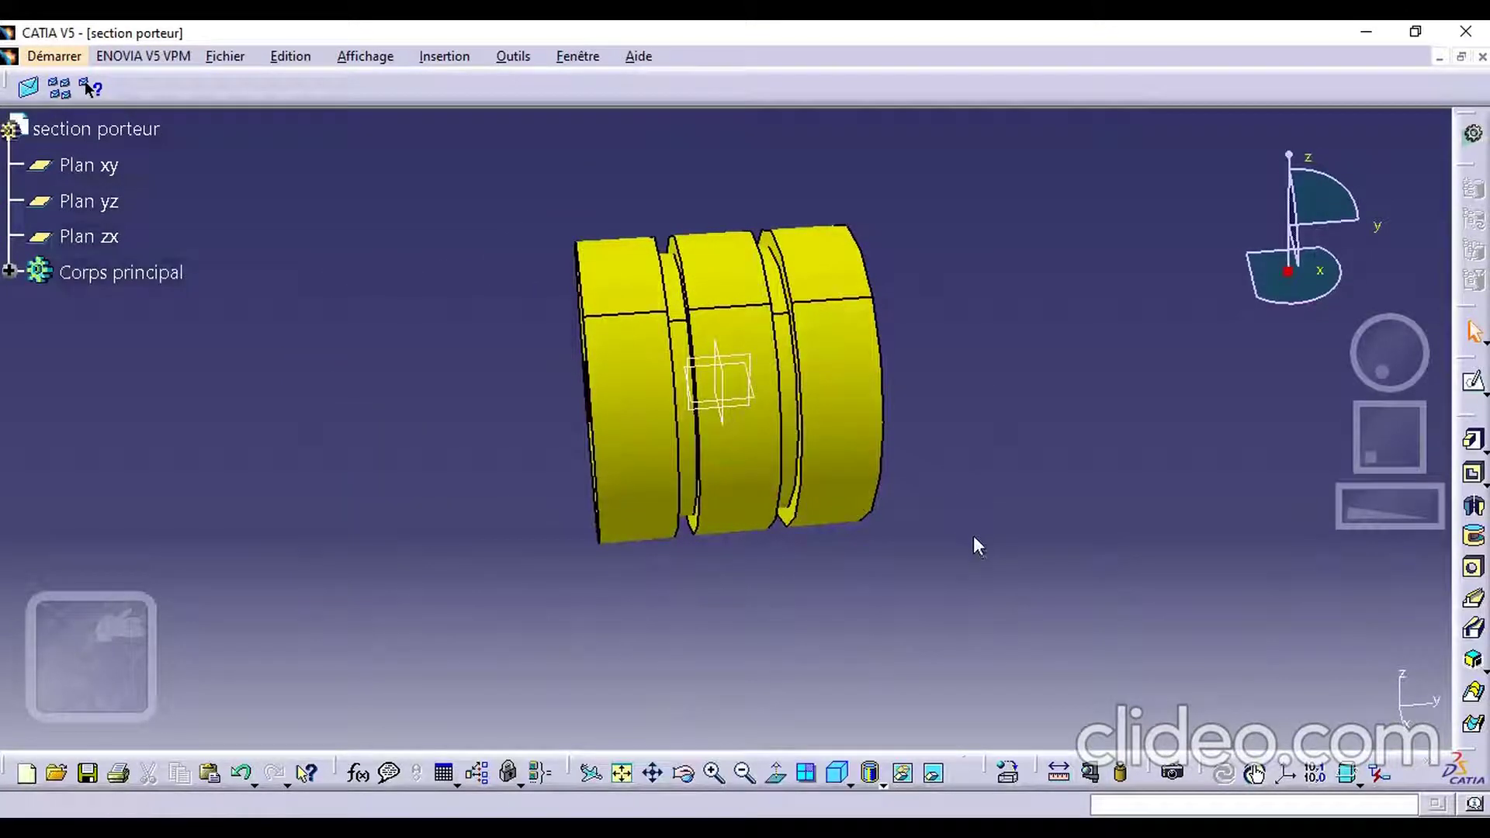
key("ctrl+s")
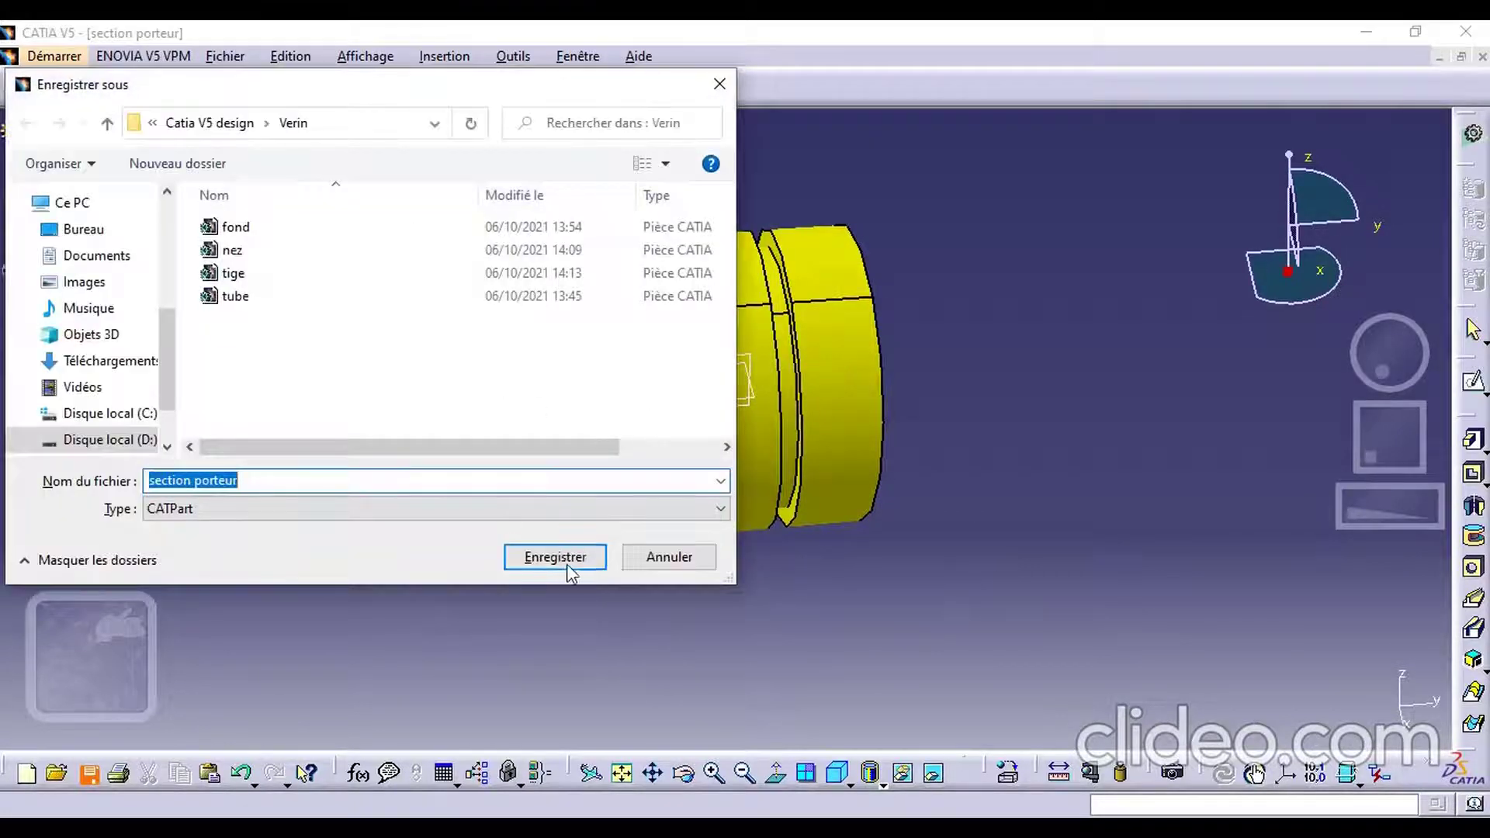
left_click(568, 568)
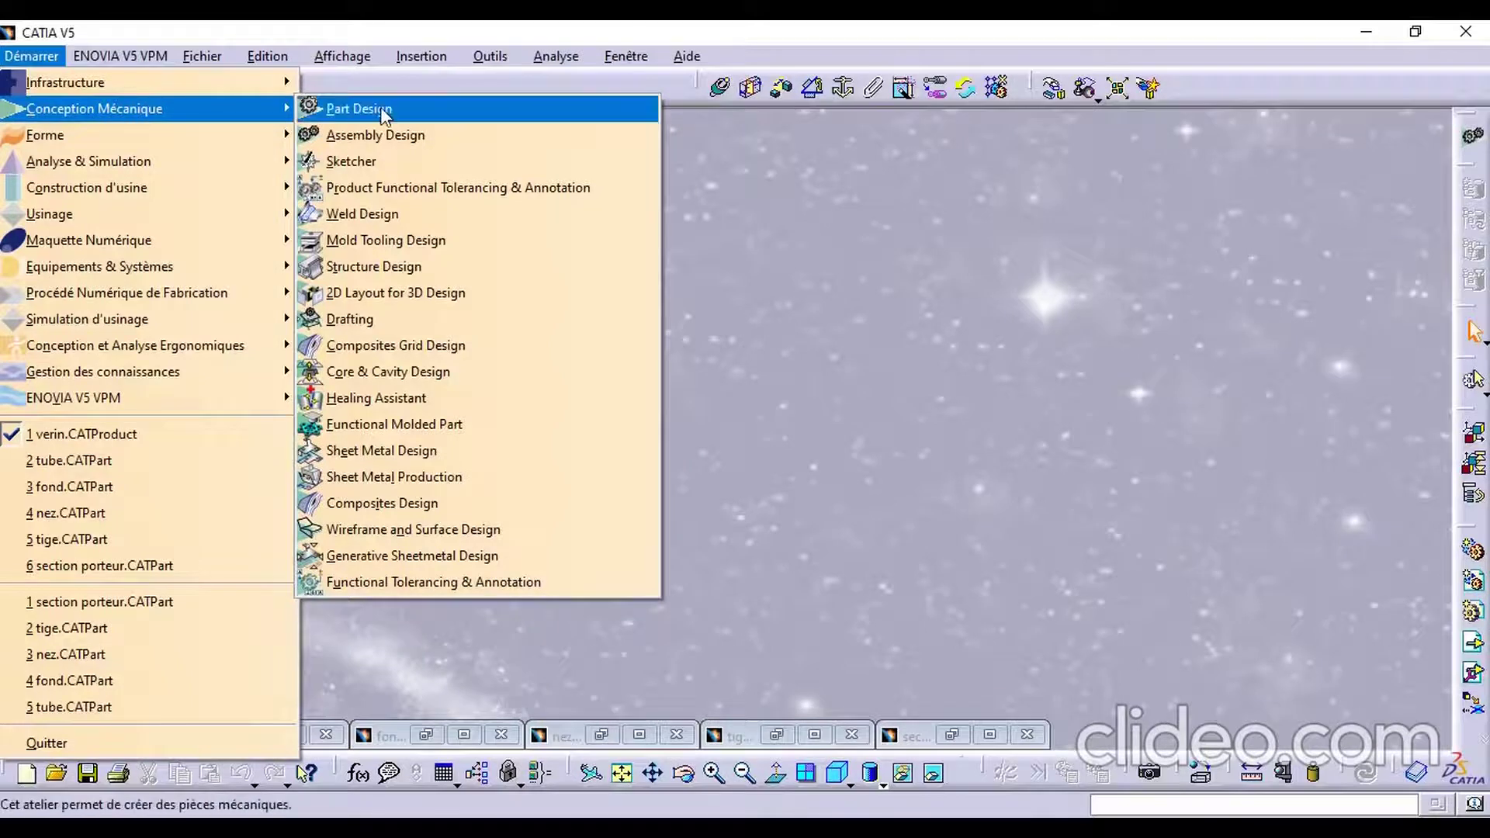
Create a new Part Design part named "joint 2" and maximise its window
left_click(386, 114)
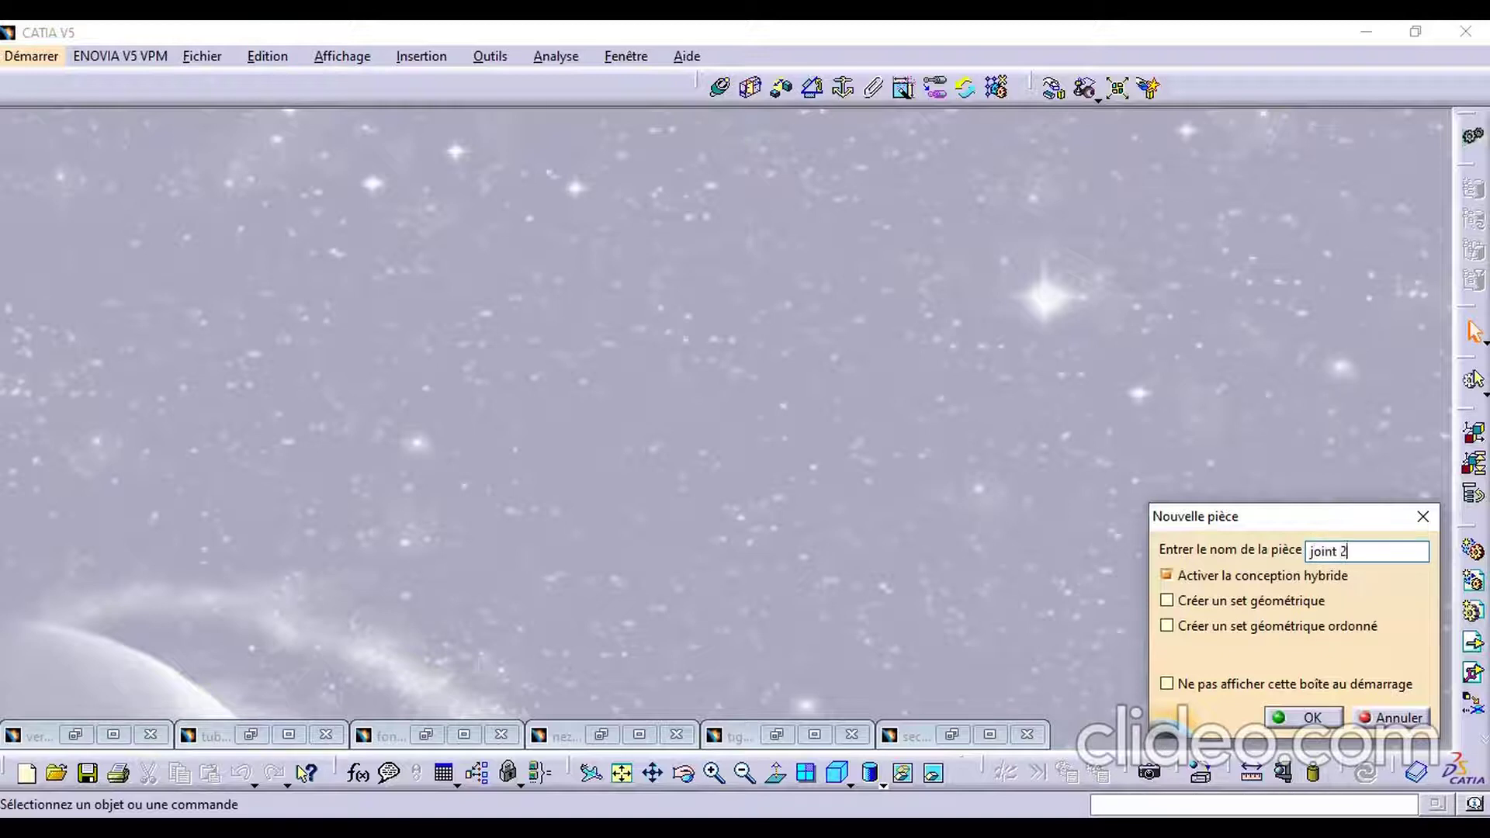
left_click(1310, 718)
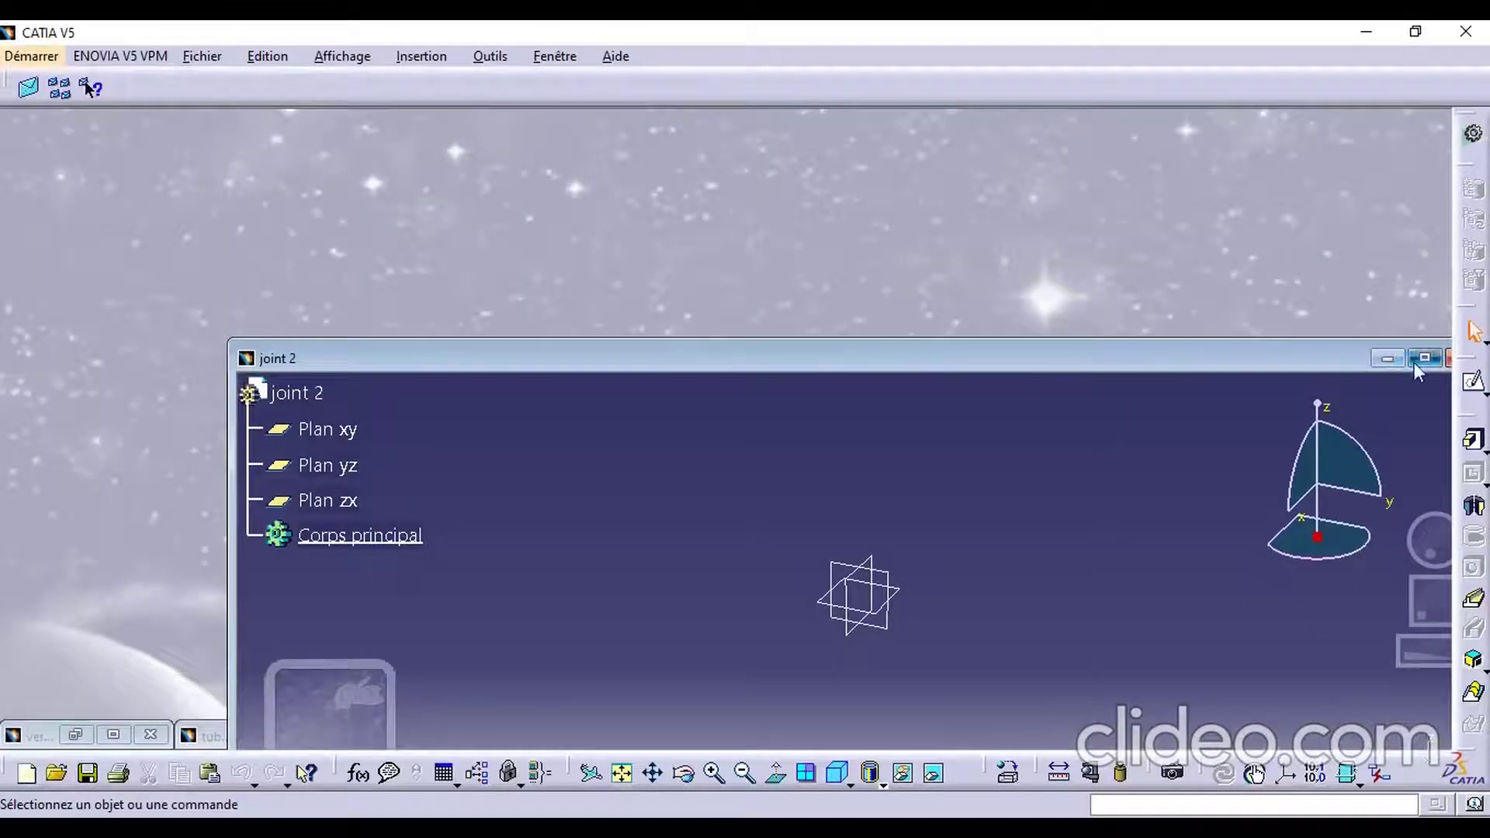
left_click(1413, 361)
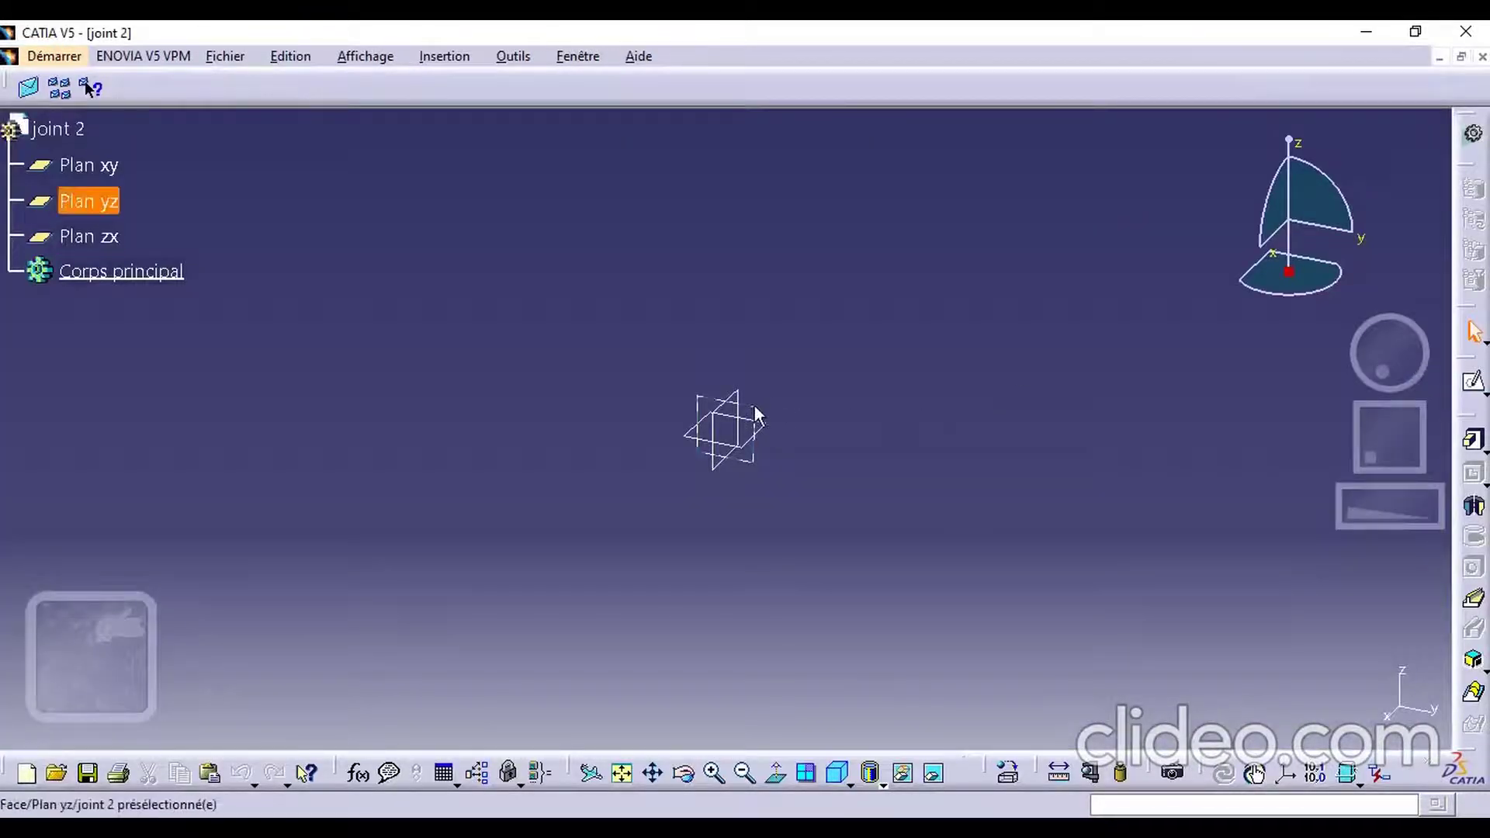
Sketch two concentric circles centred on the origin of the yz plane, with radii of about 3.8 mm and 6 mm
left_click(1473, 380)
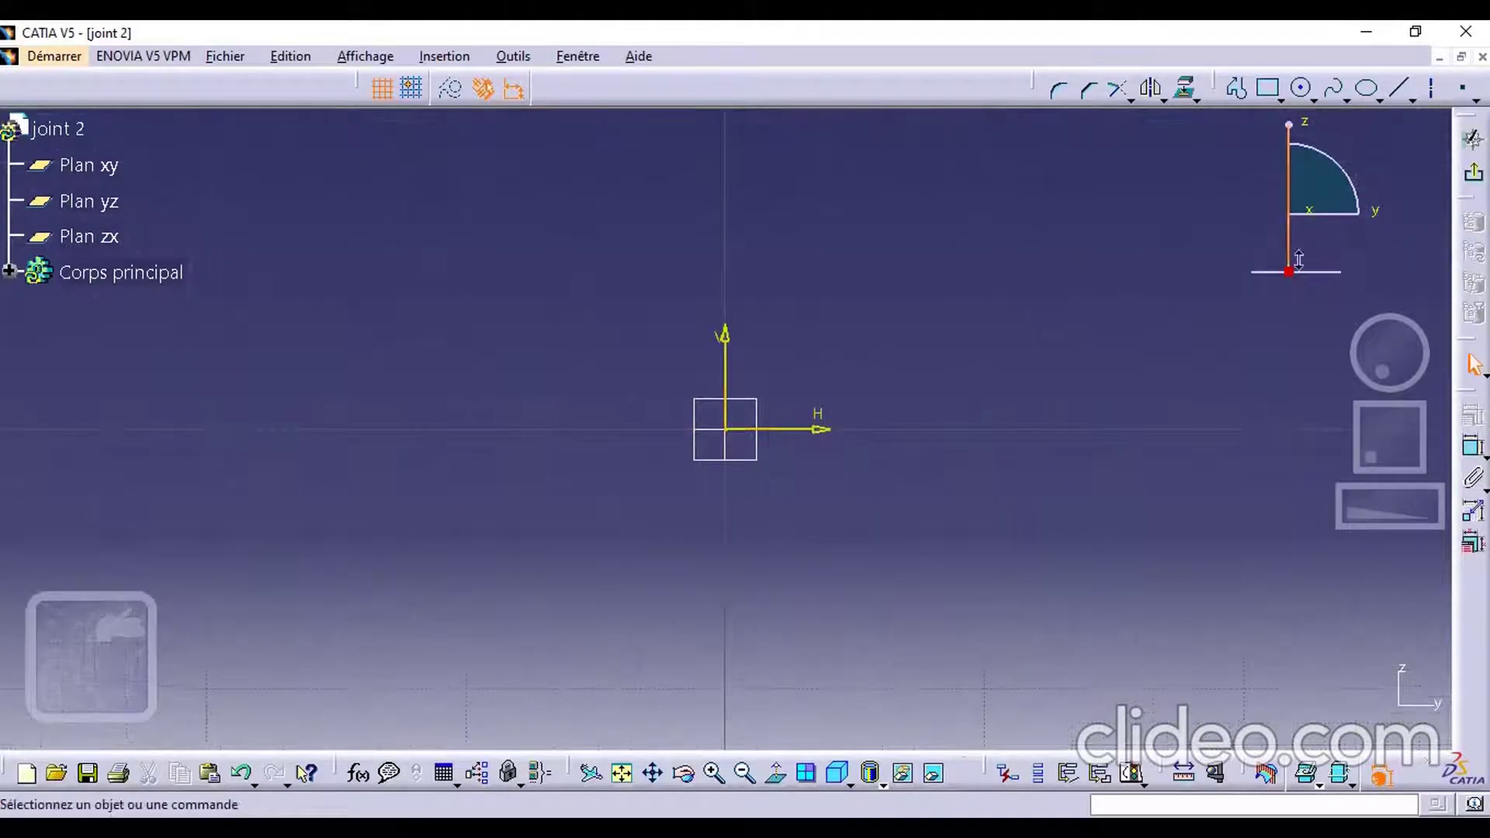
left_click(1303, 87)
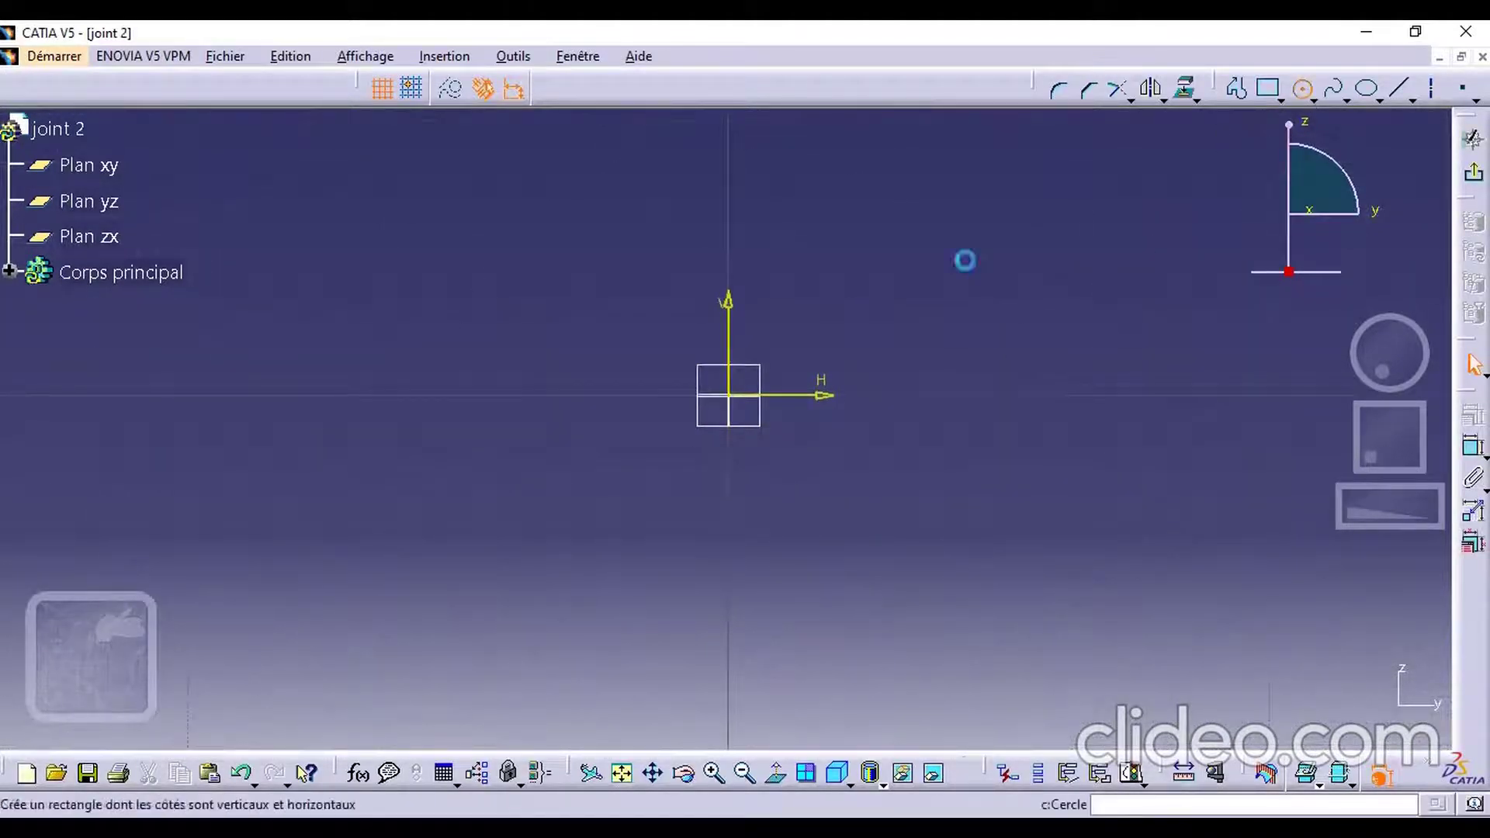
left_click(738, 399)
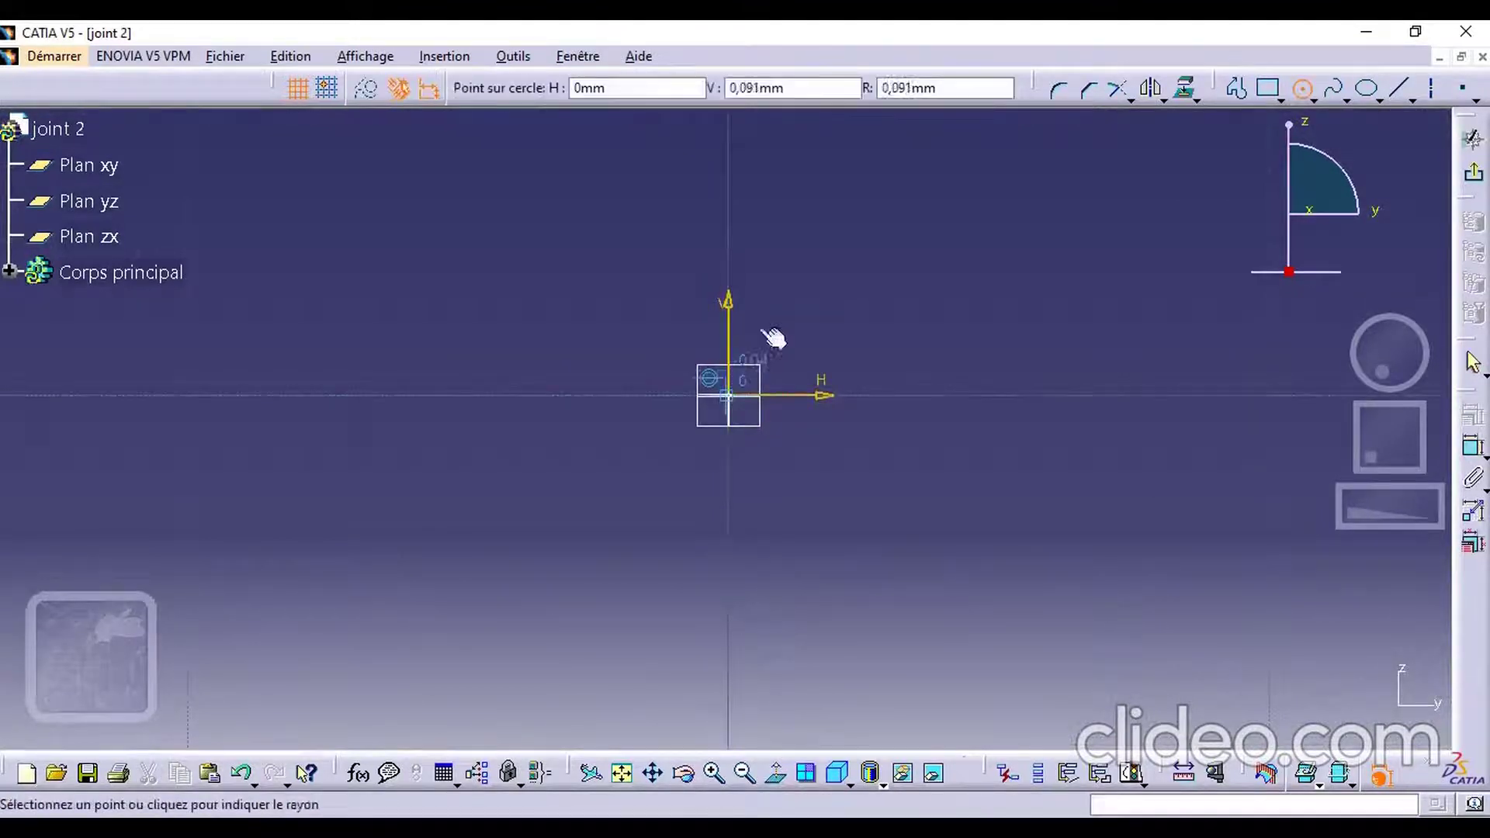
left_click(832, 221)
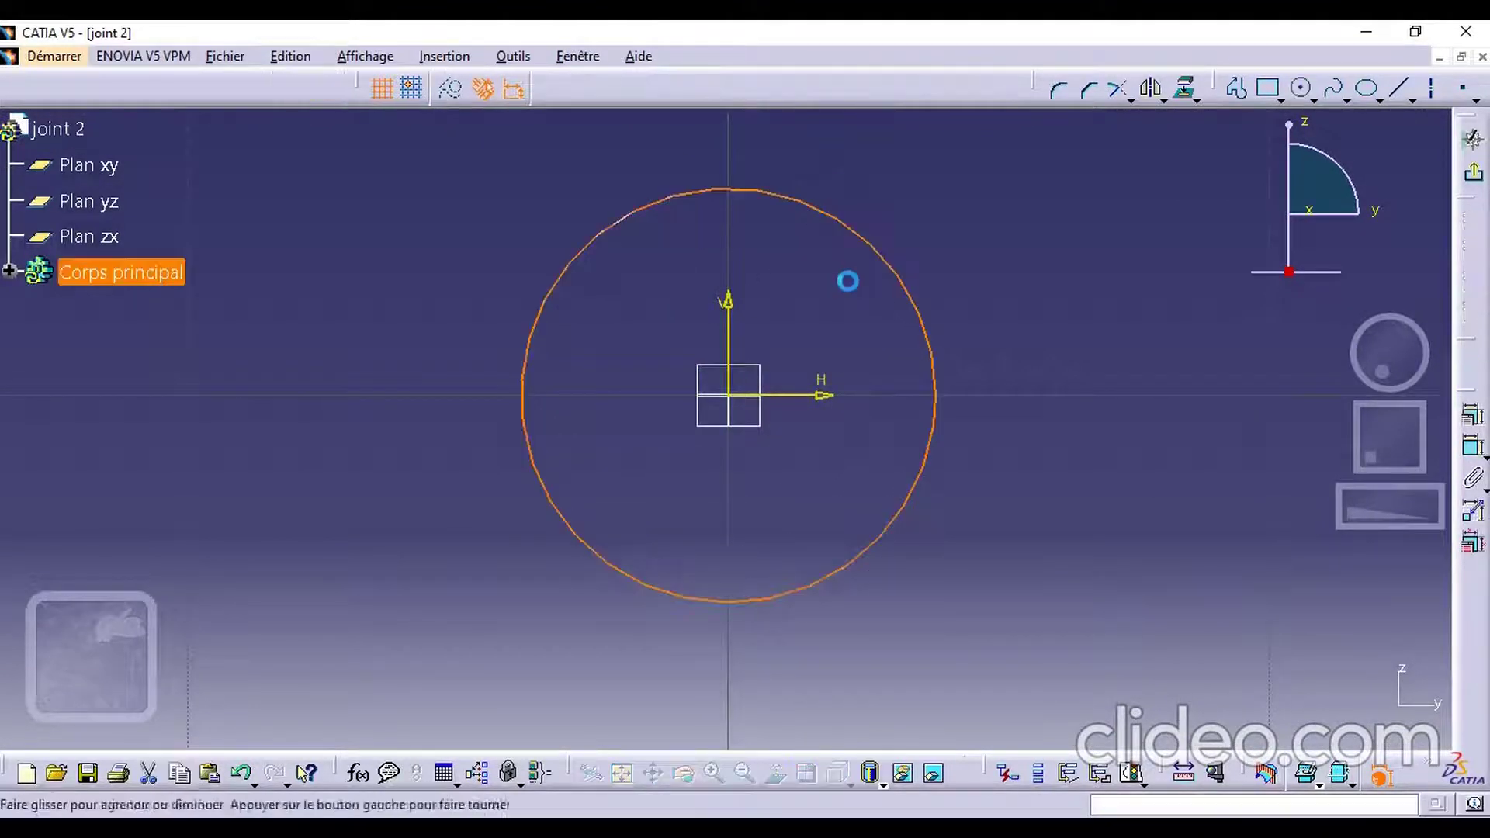
left_click(1301, 88)
left_click(728, 402)
left_click(831, 191)
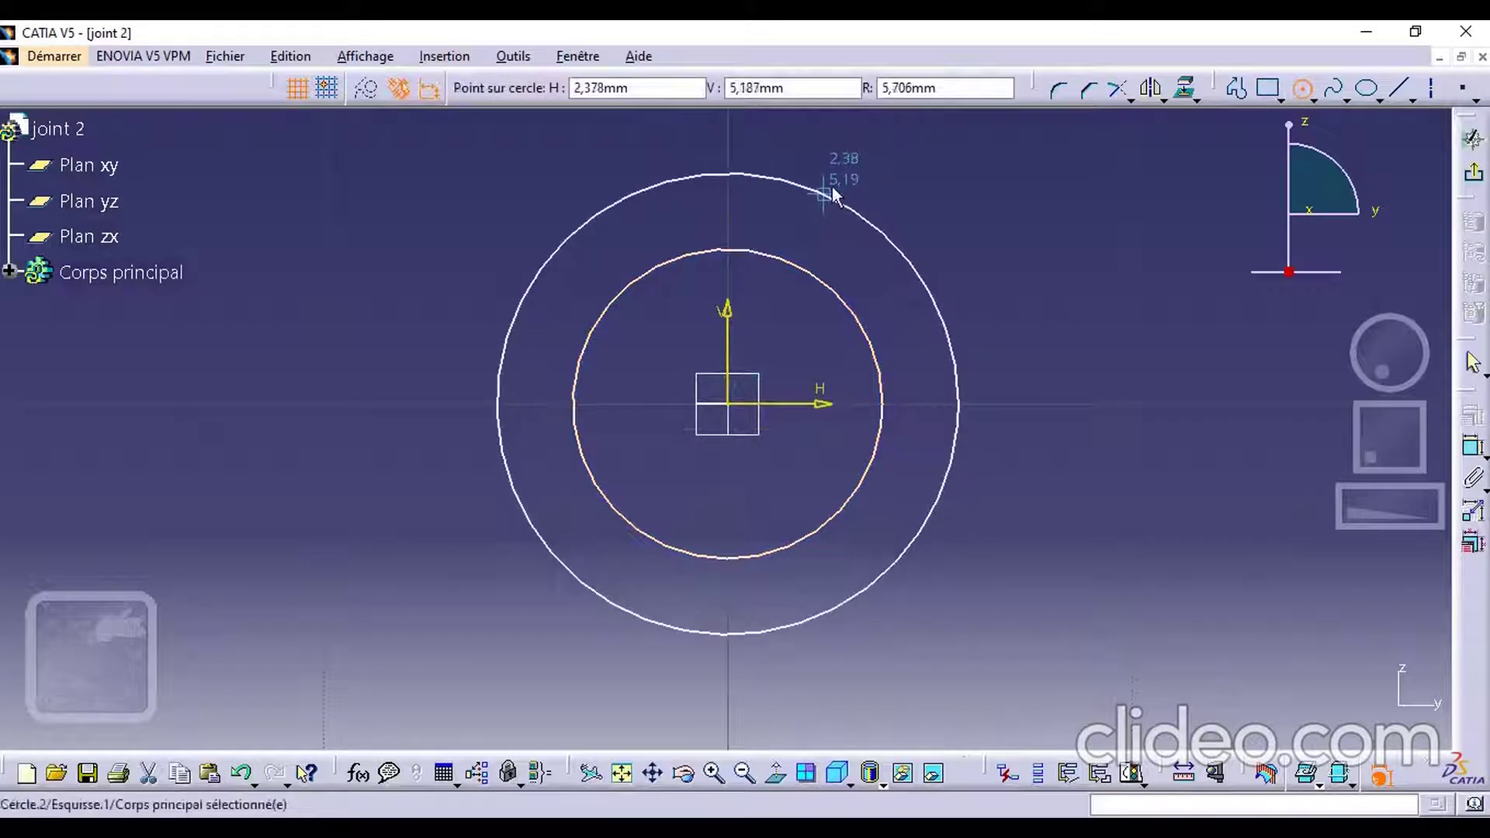
left_click(850, 194)
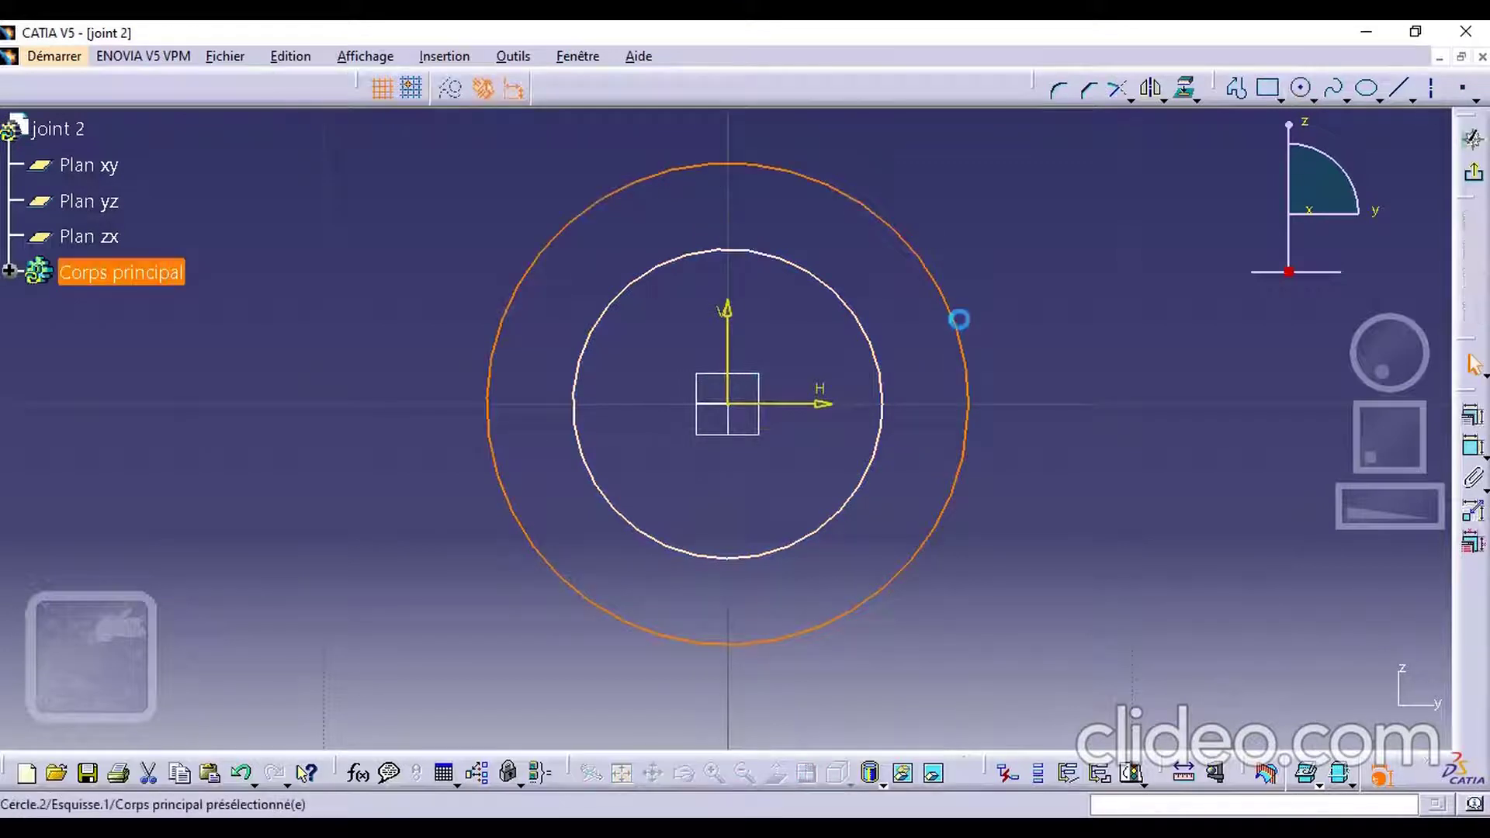
Dimension the outer circle as a radius and set it to 8 mm
left_click(971, 358)
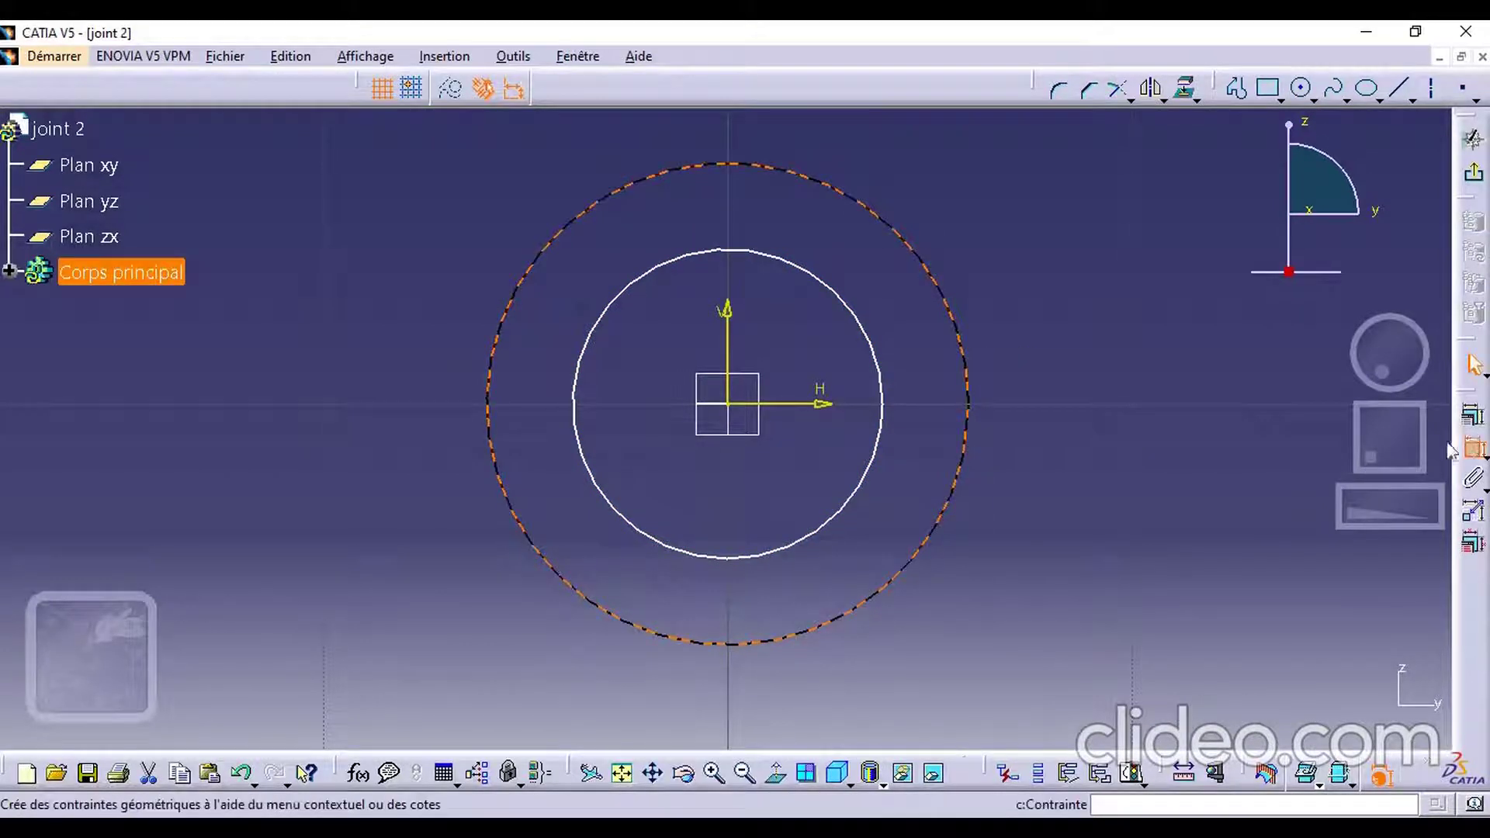
left_click(1472, 415)
left_click(1048, 237)
double_click(1040, 231)
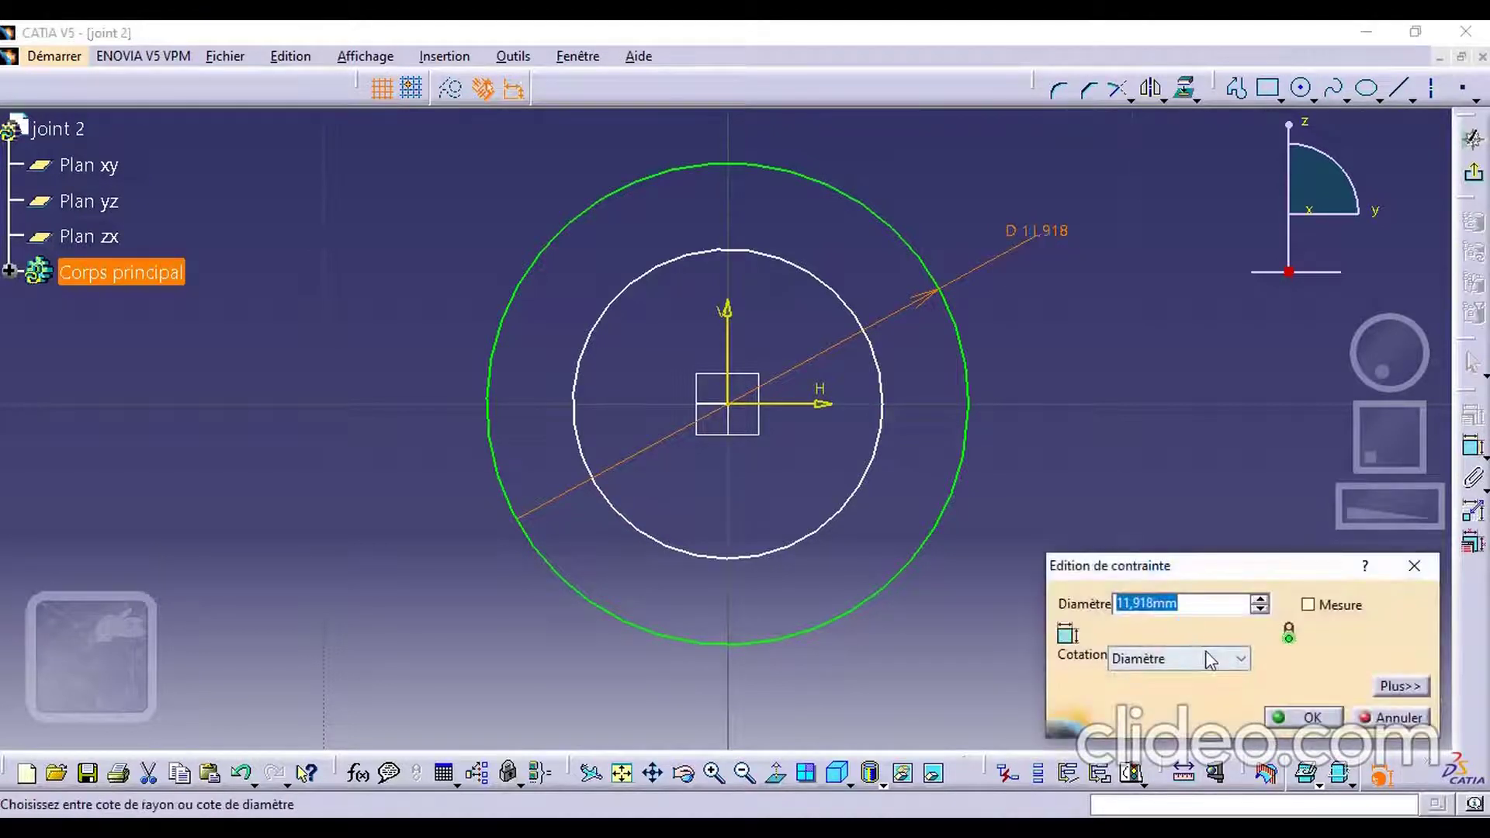
left_click(1201, 655)
left_click(1130, 682)
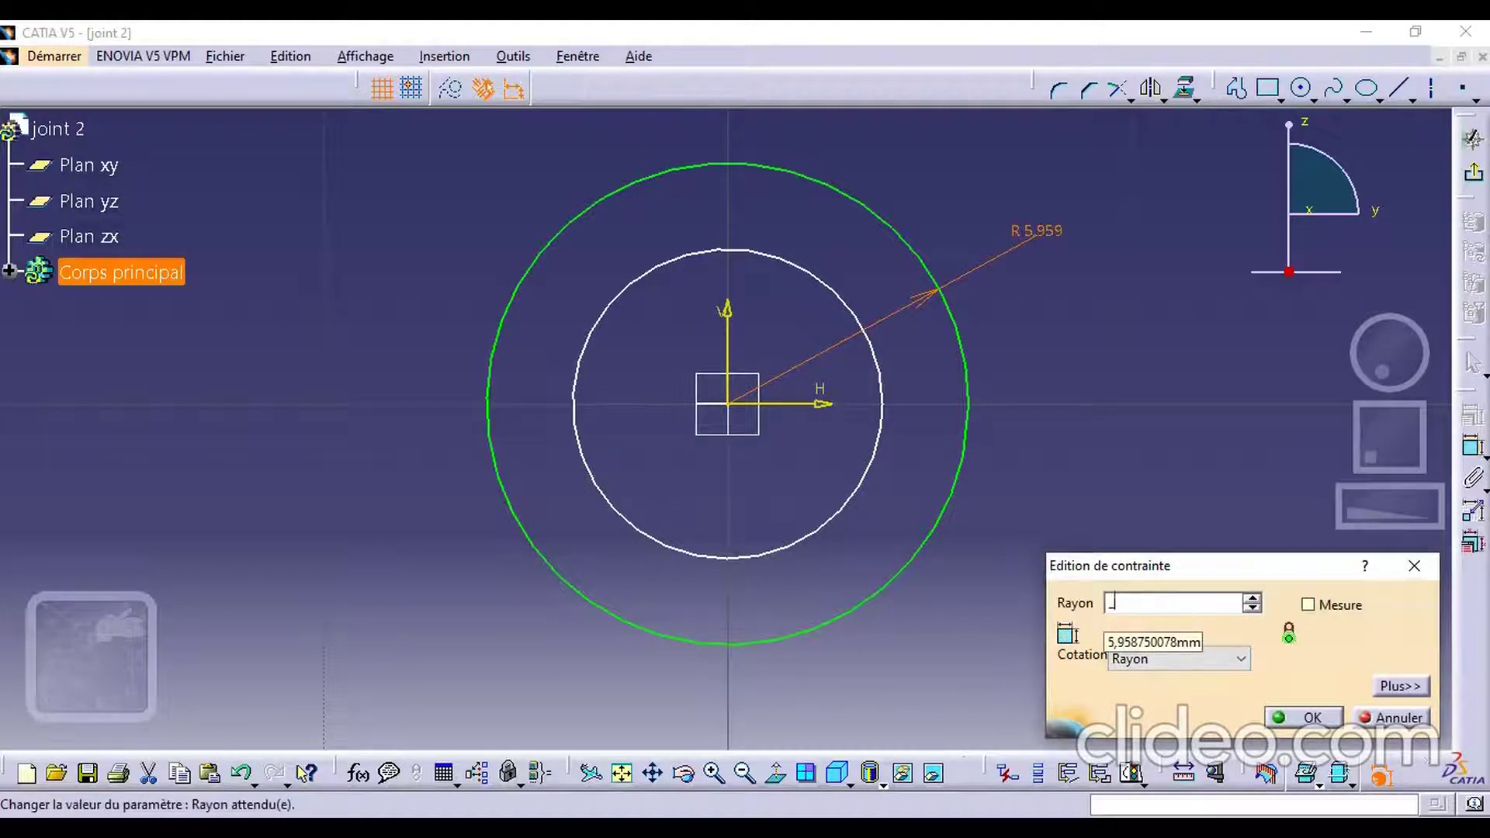
type("8")
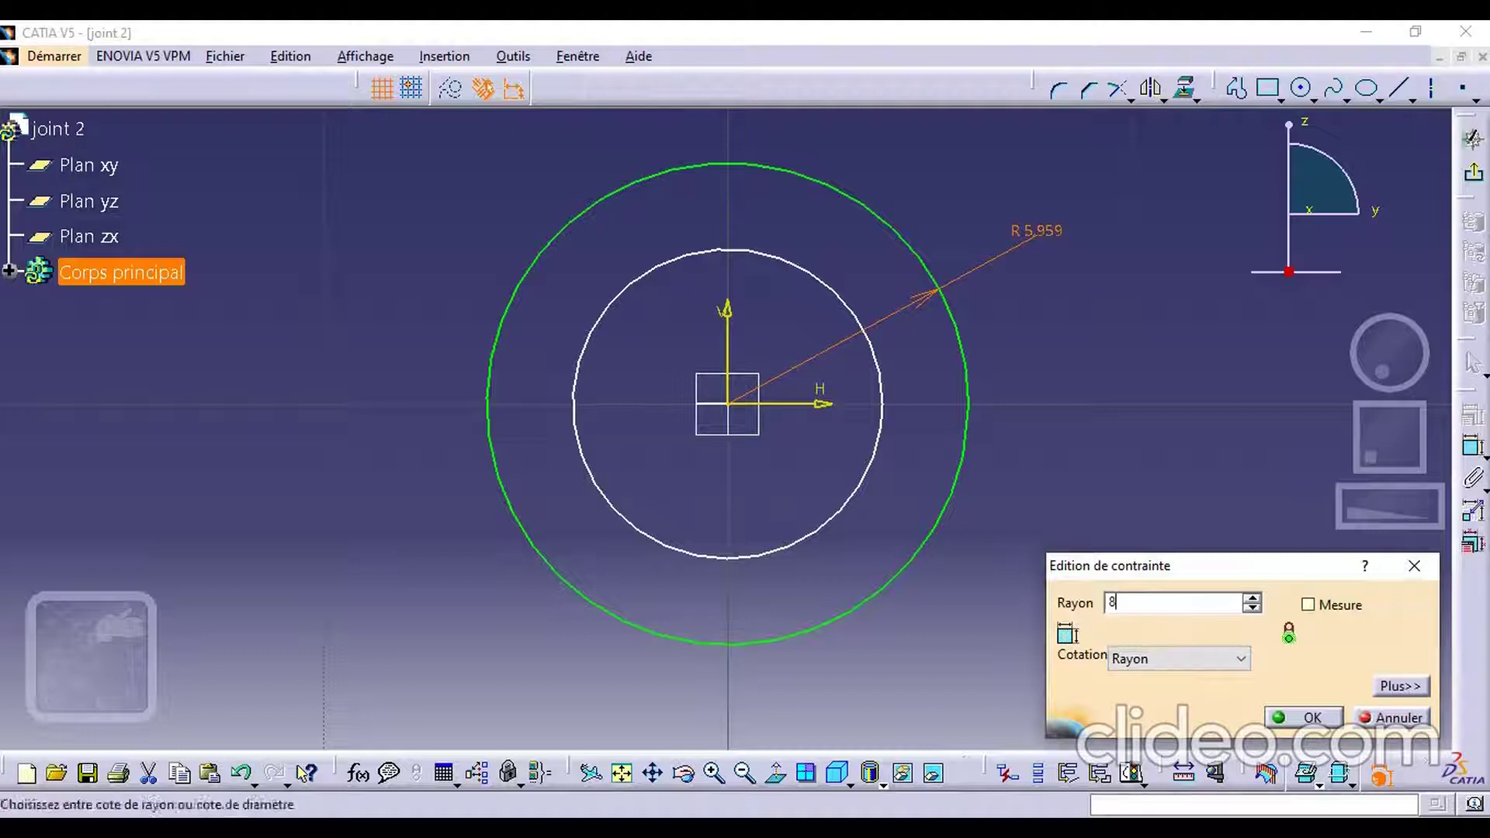
left_click(1308, 718)
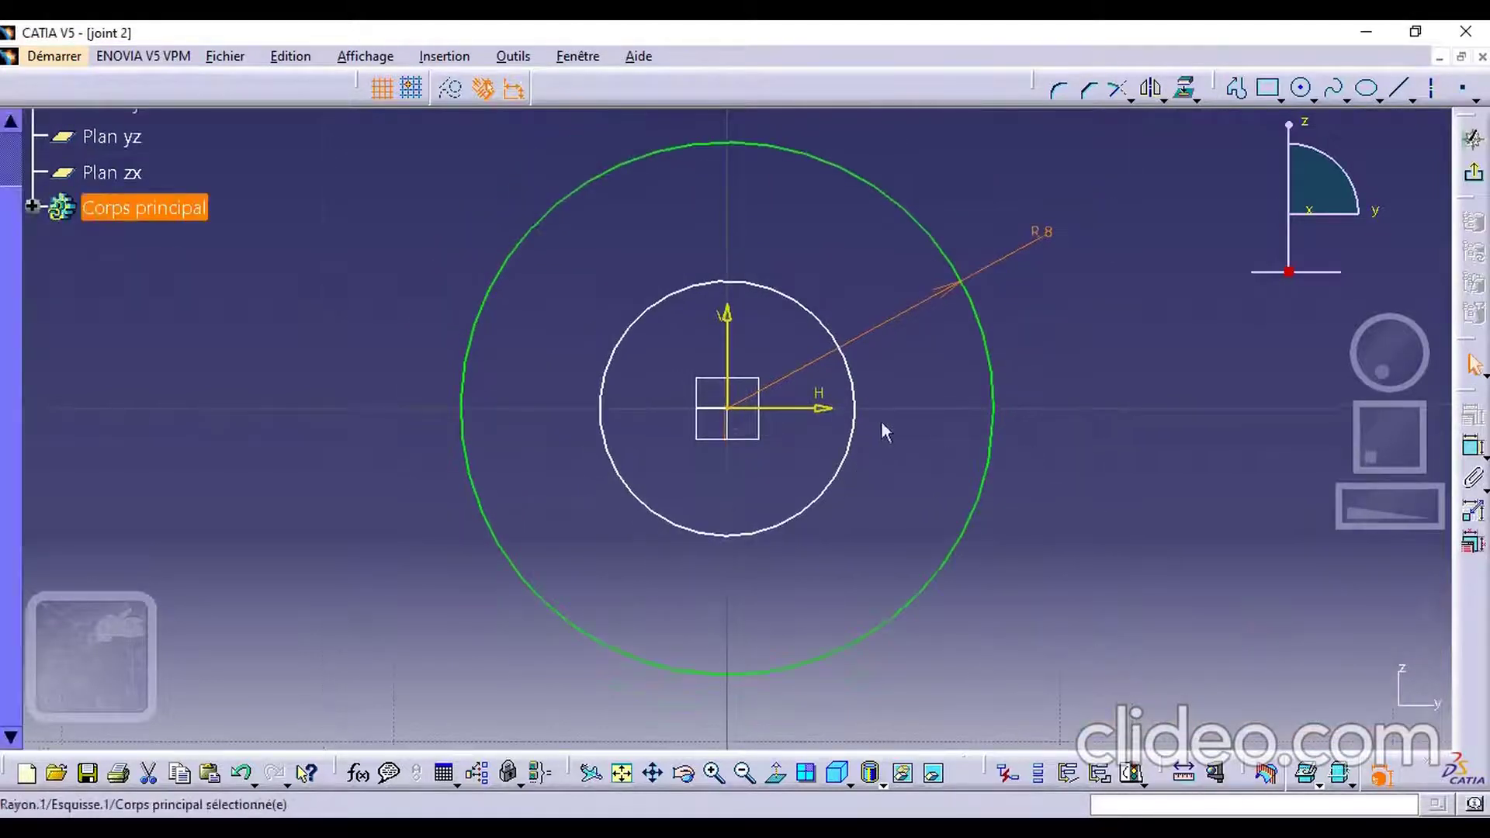
Dimension the inner circle's radius and set it to 7 mm
left_click(855, 397)
left_click(1472, 450)
left_click(1473, 449)
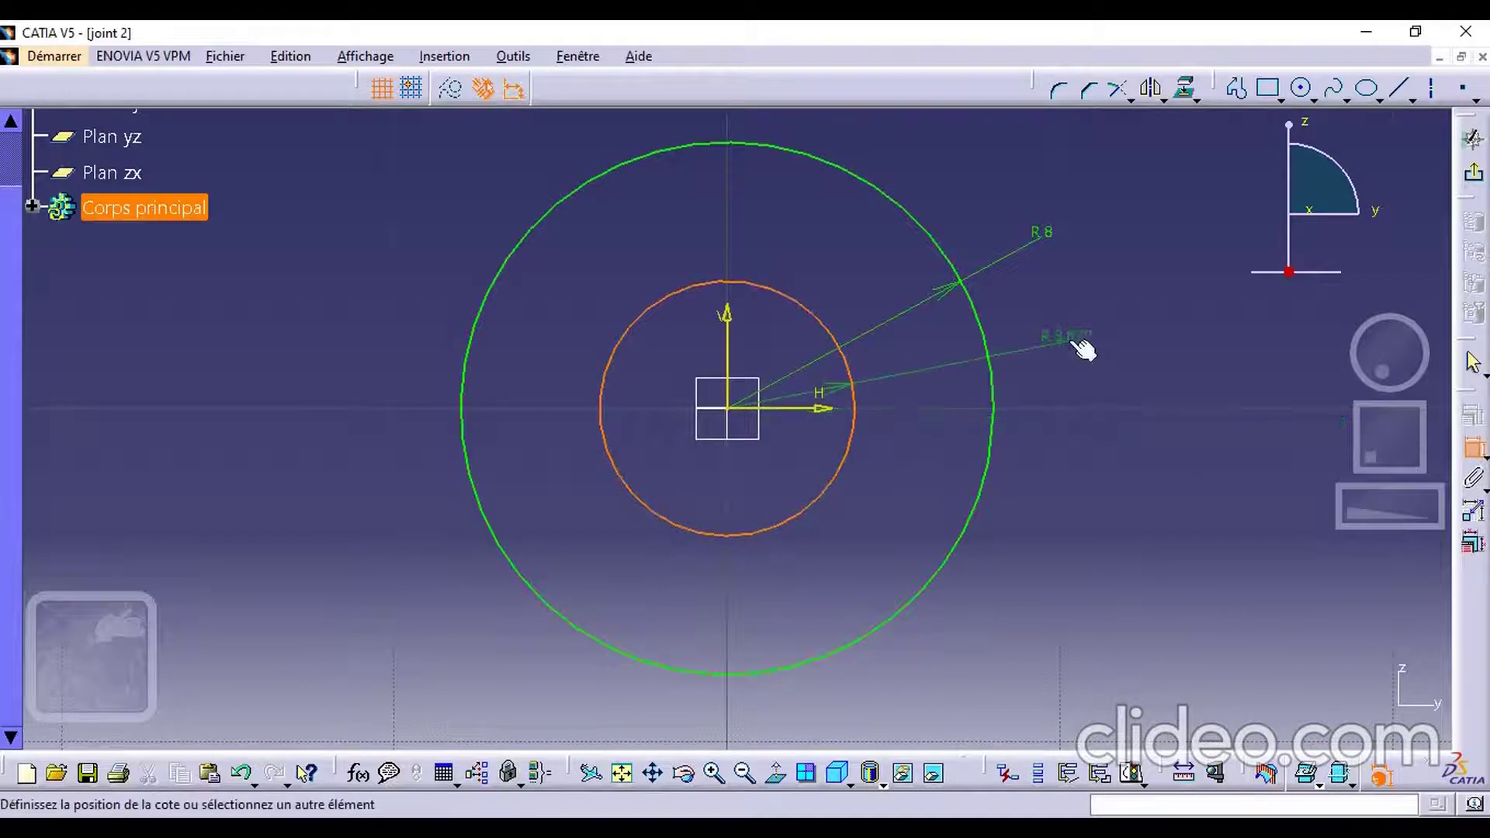
left_click(1085, 329)
double_click(1075, 332)
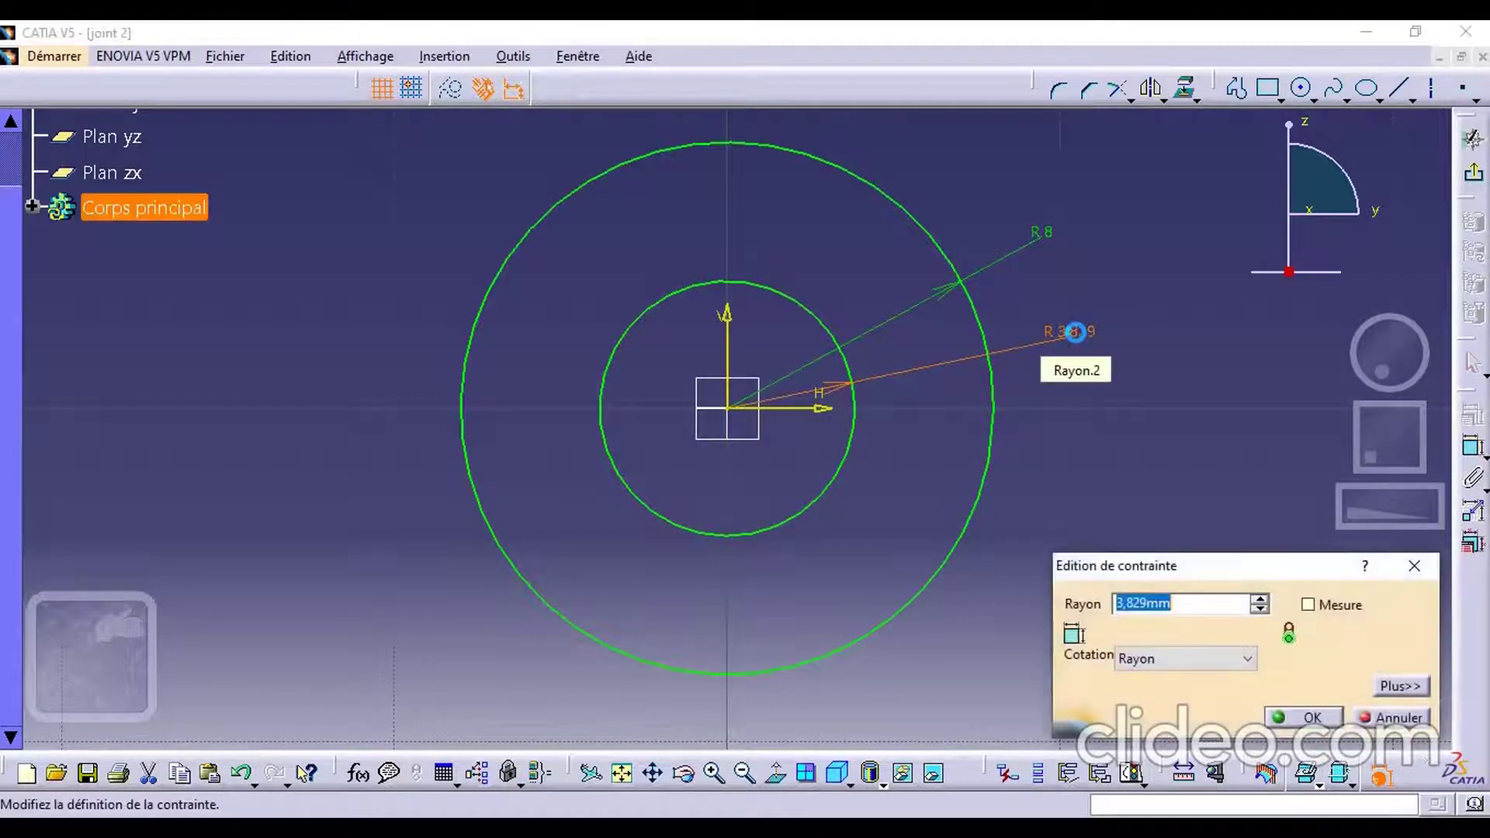
key("BackSpace")
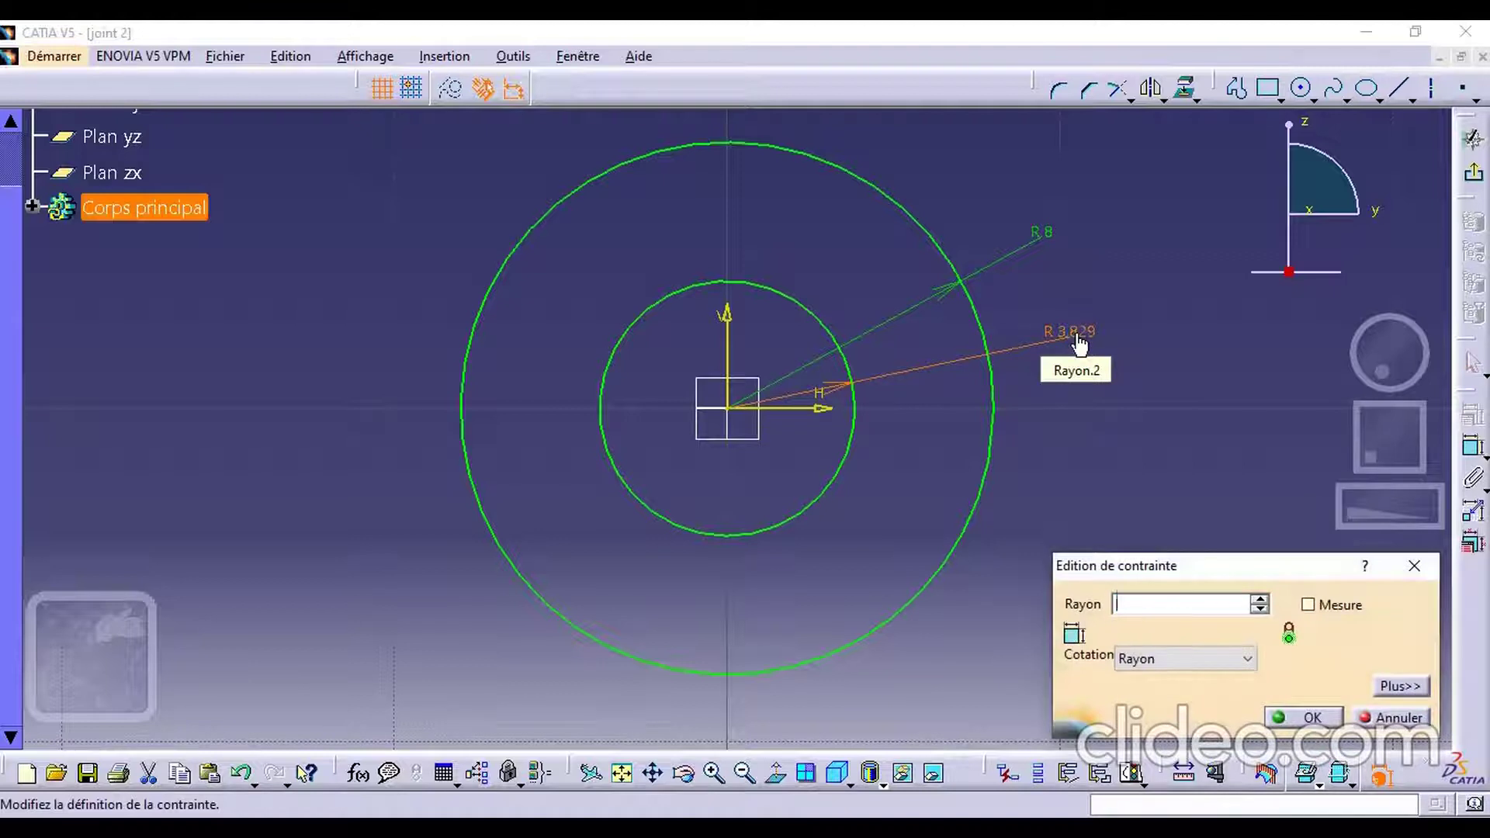
key("Return")
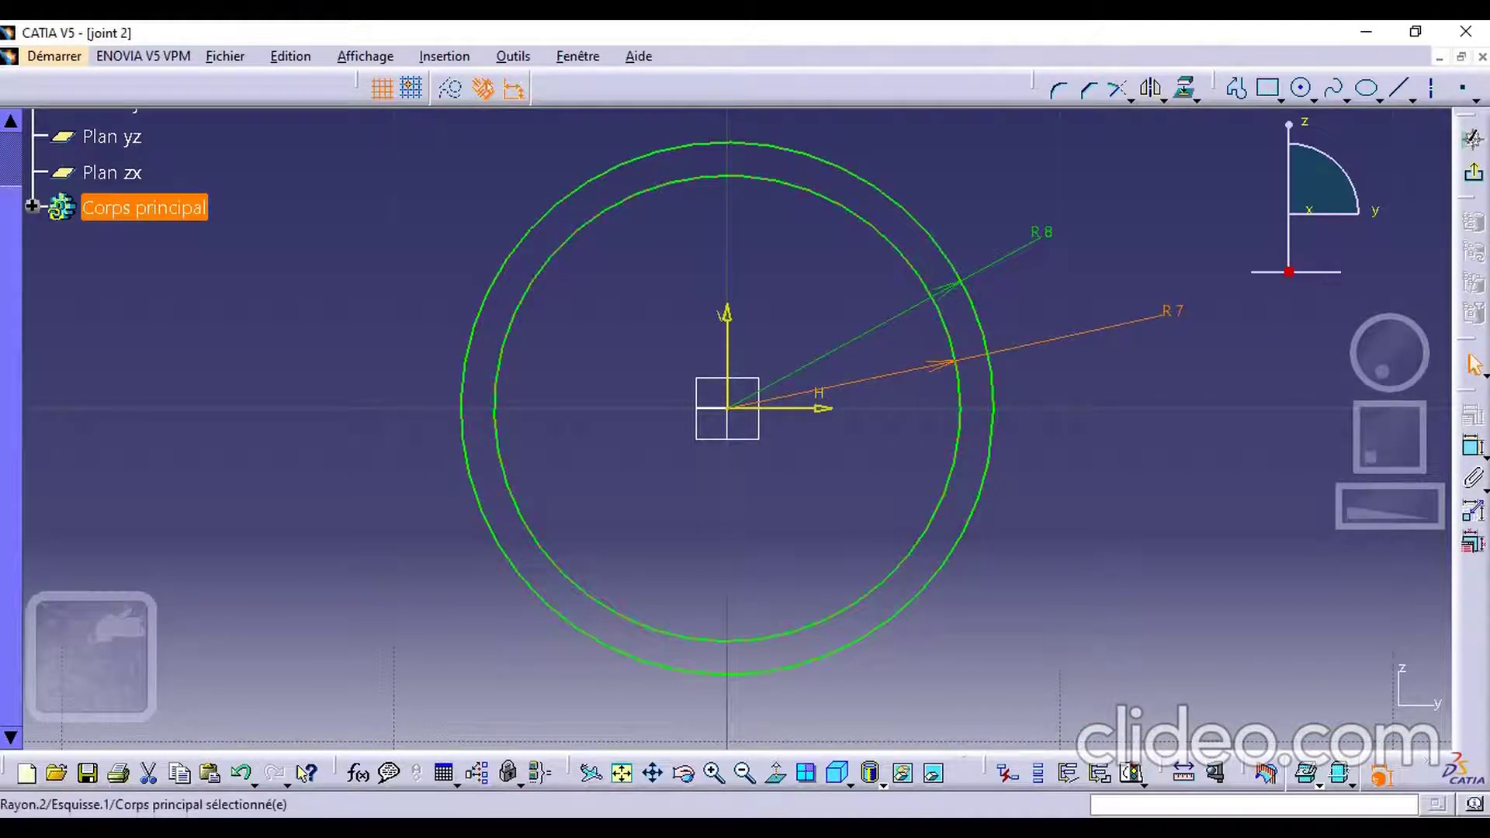
Exit the sketch and extrude the ring profile to a length of 1 mm
left_click(1474, 180)
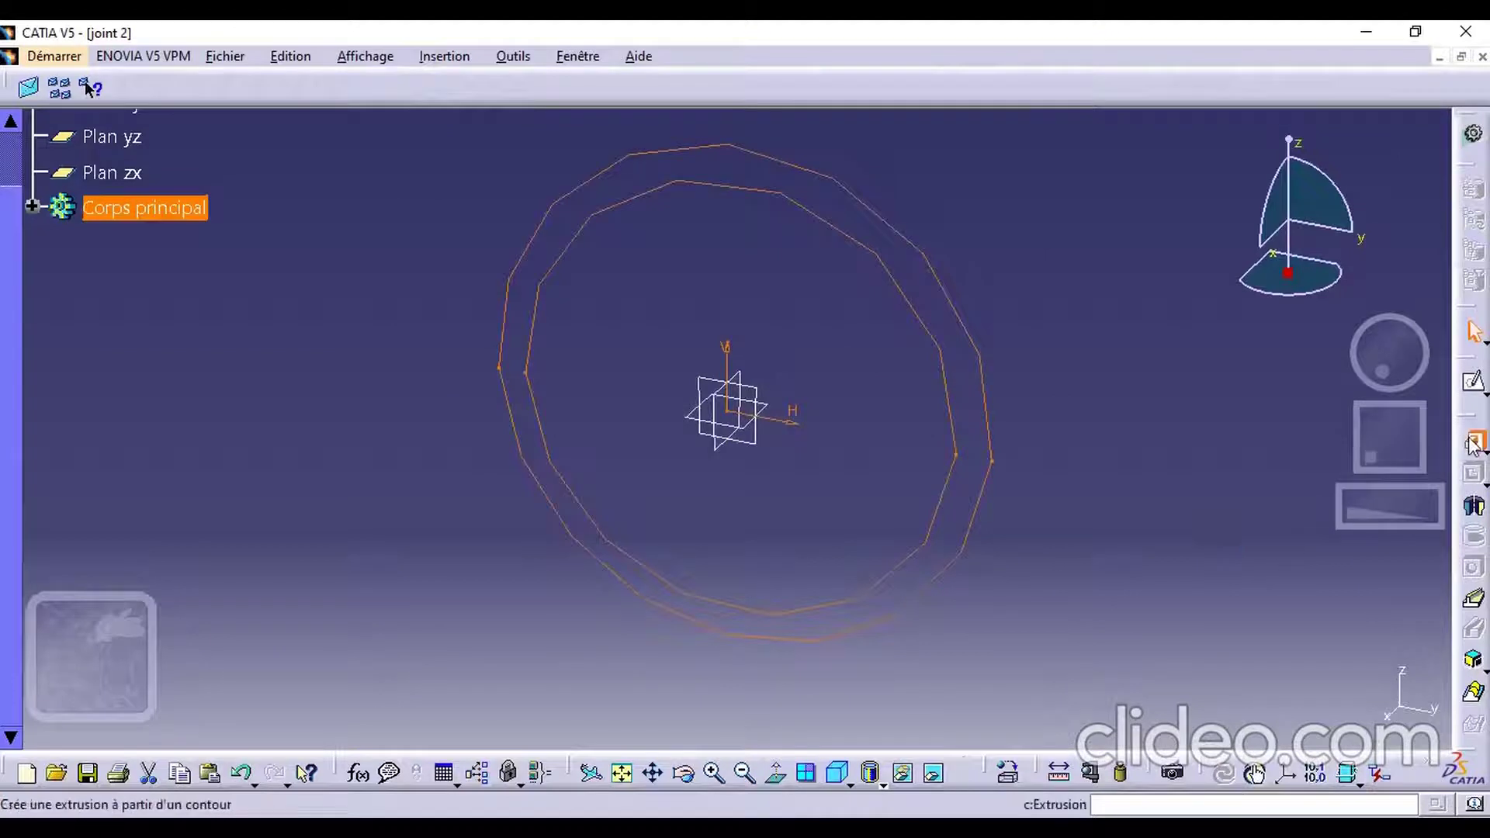
left_click(1474, 444)
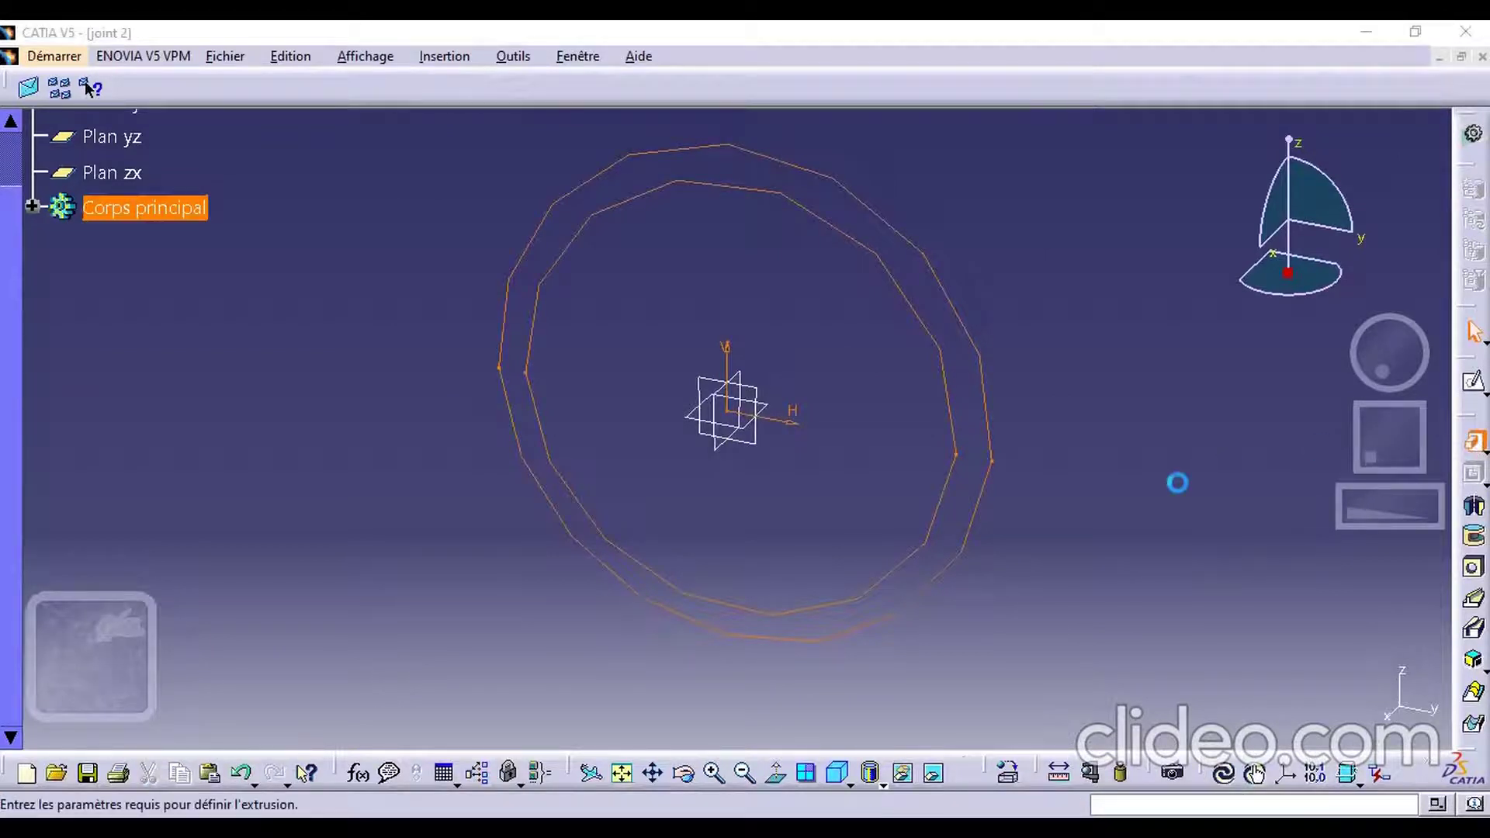
type("1")
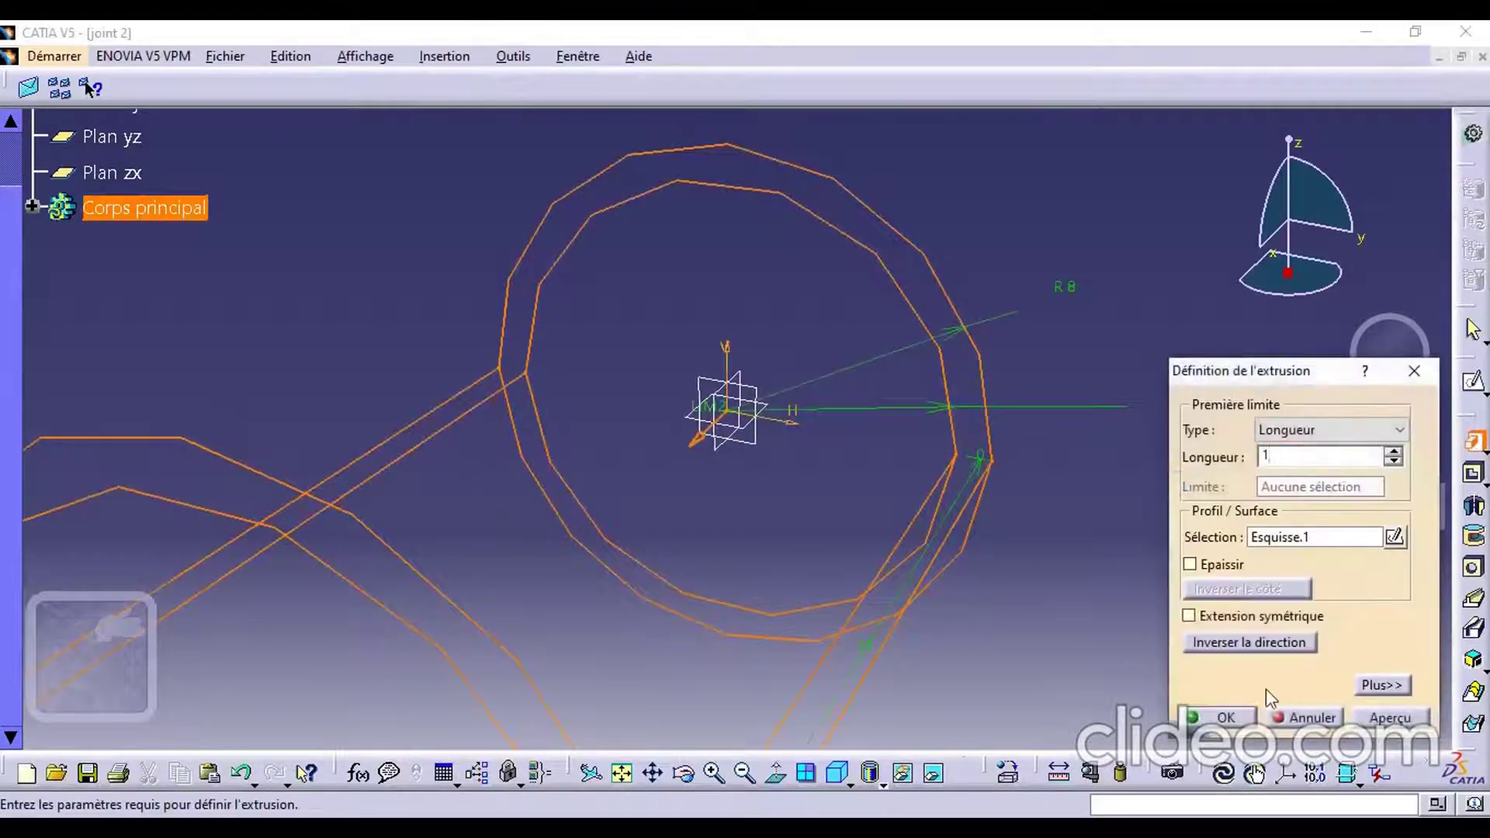
left_click(1226, 718)
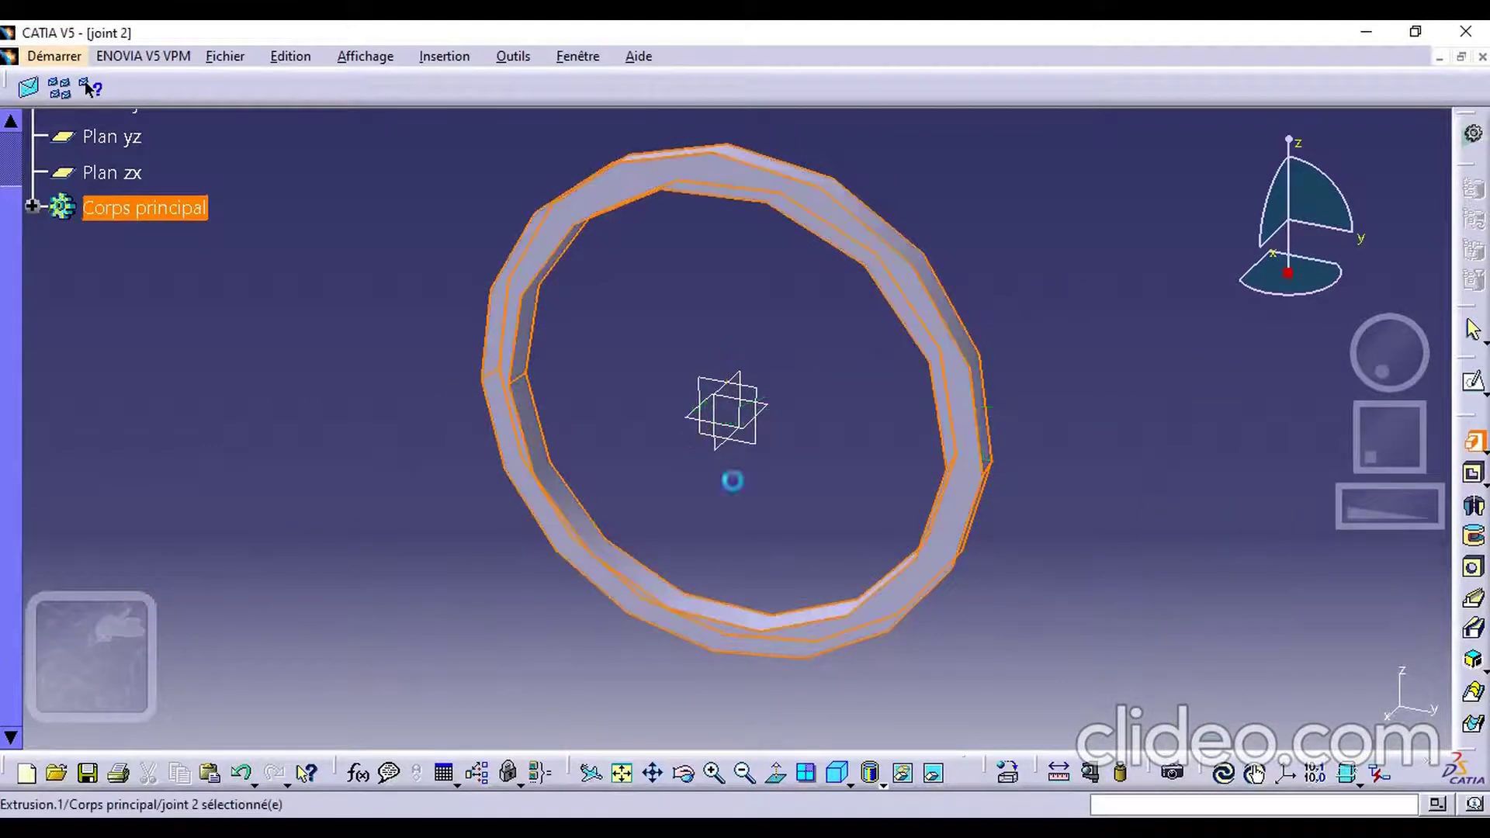
middle_click_drag(468, 386, 875, 572)
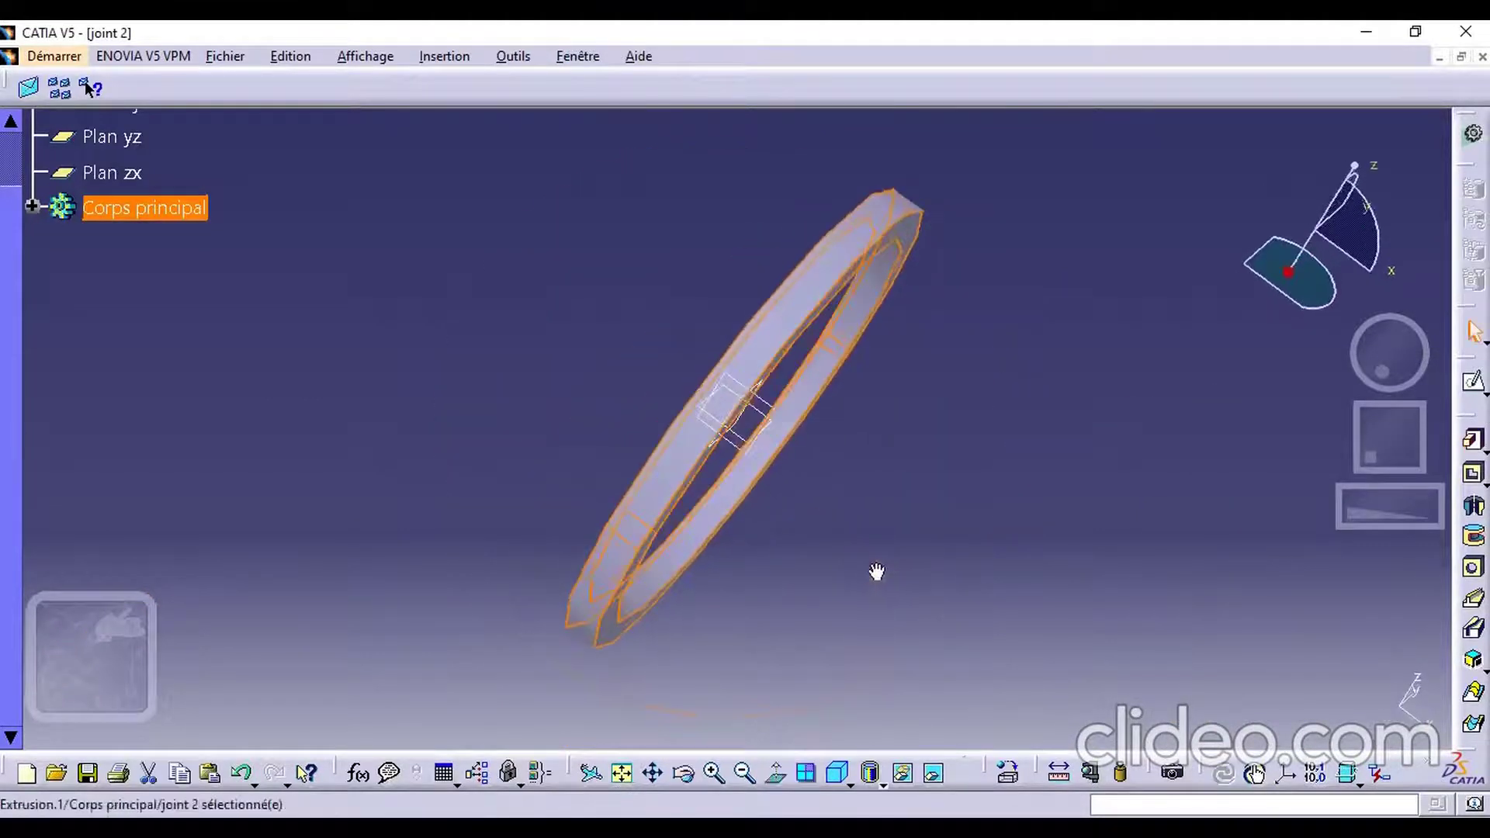
left_click(450, 455)
Change the fill colour of the ring's main body to dark blue in its graphic properties
left_click(149, 207)
right_click(155, 211)
left_click(256, 307)
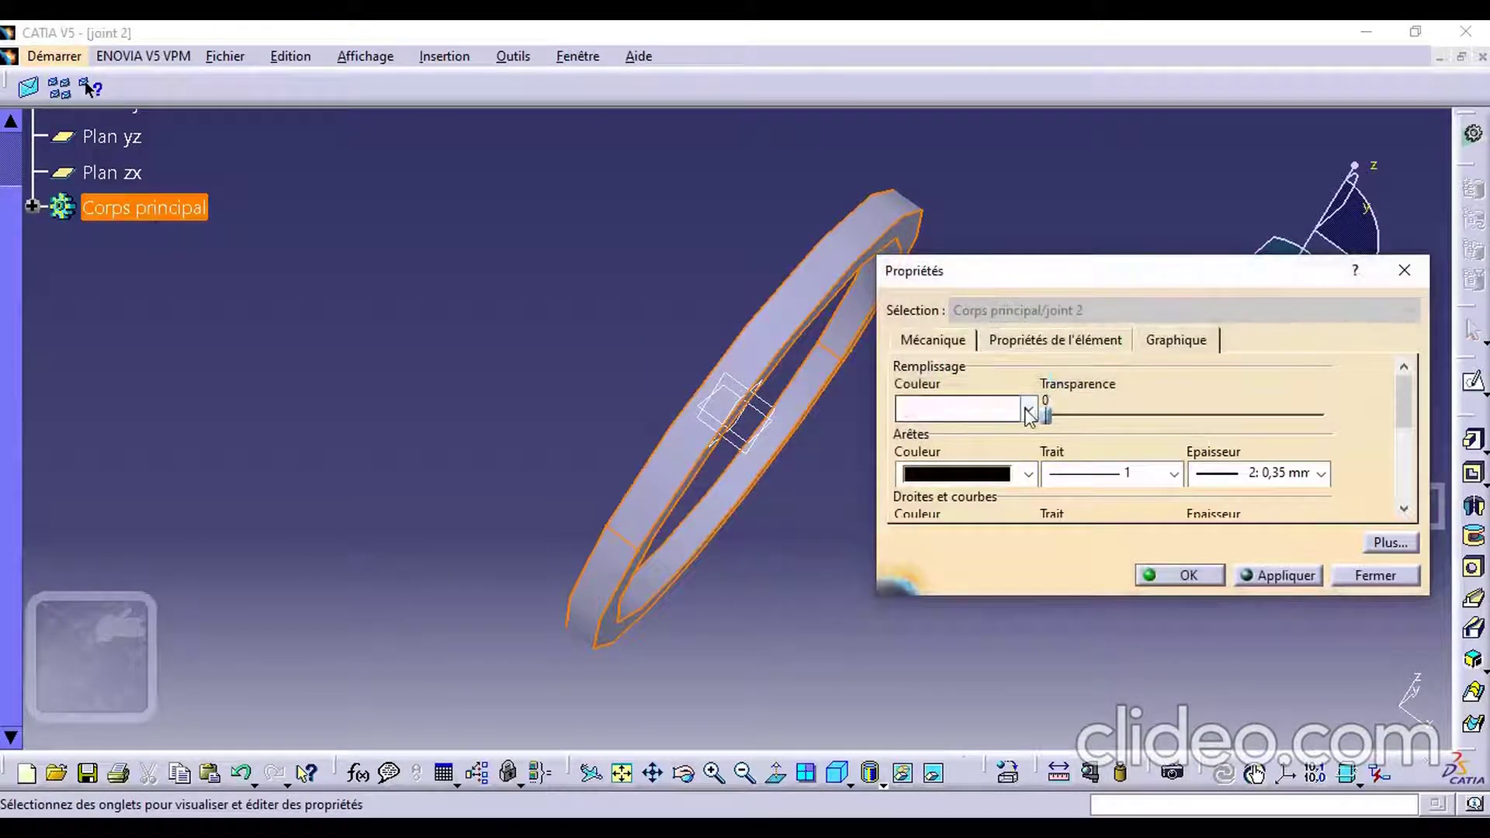
left_click(1028, 408)
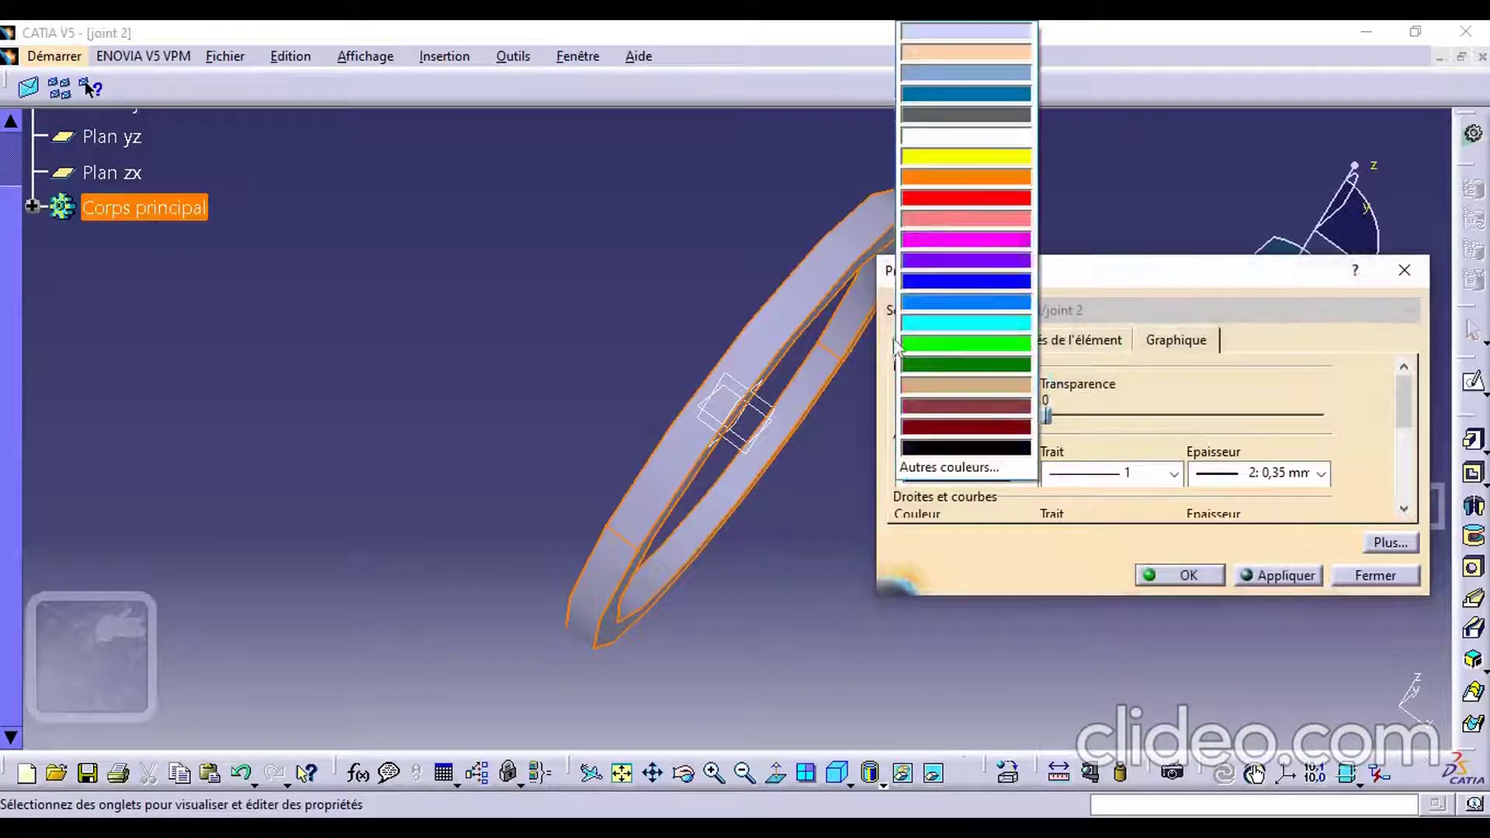
left_click(966, 92)
left_click(1170, 581)
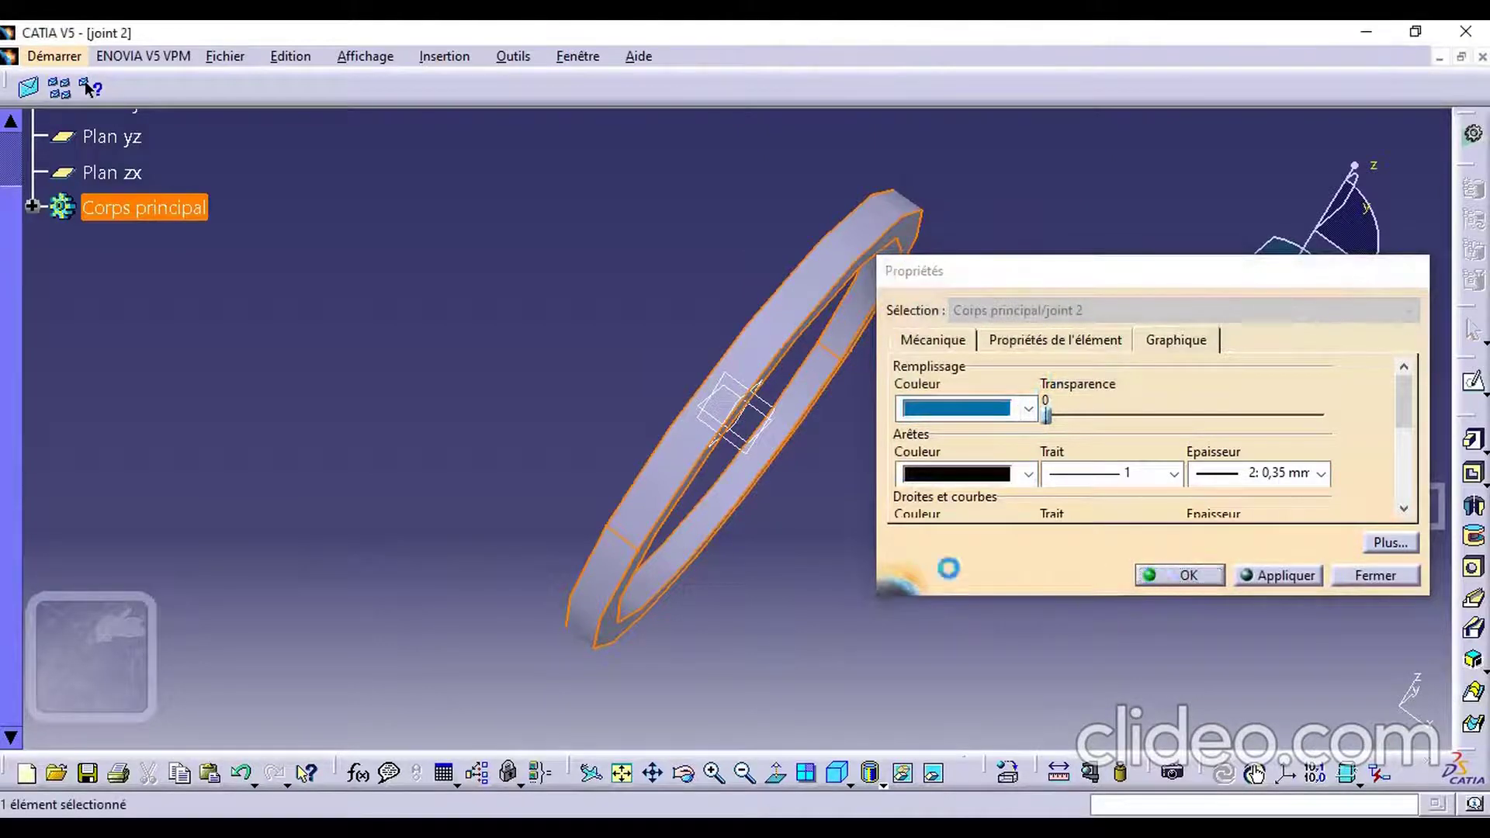
left_click(842, 559)
Save the ring part as "joint 2" and minimise its window
middle_click_drag(841, 558, 582, 405)
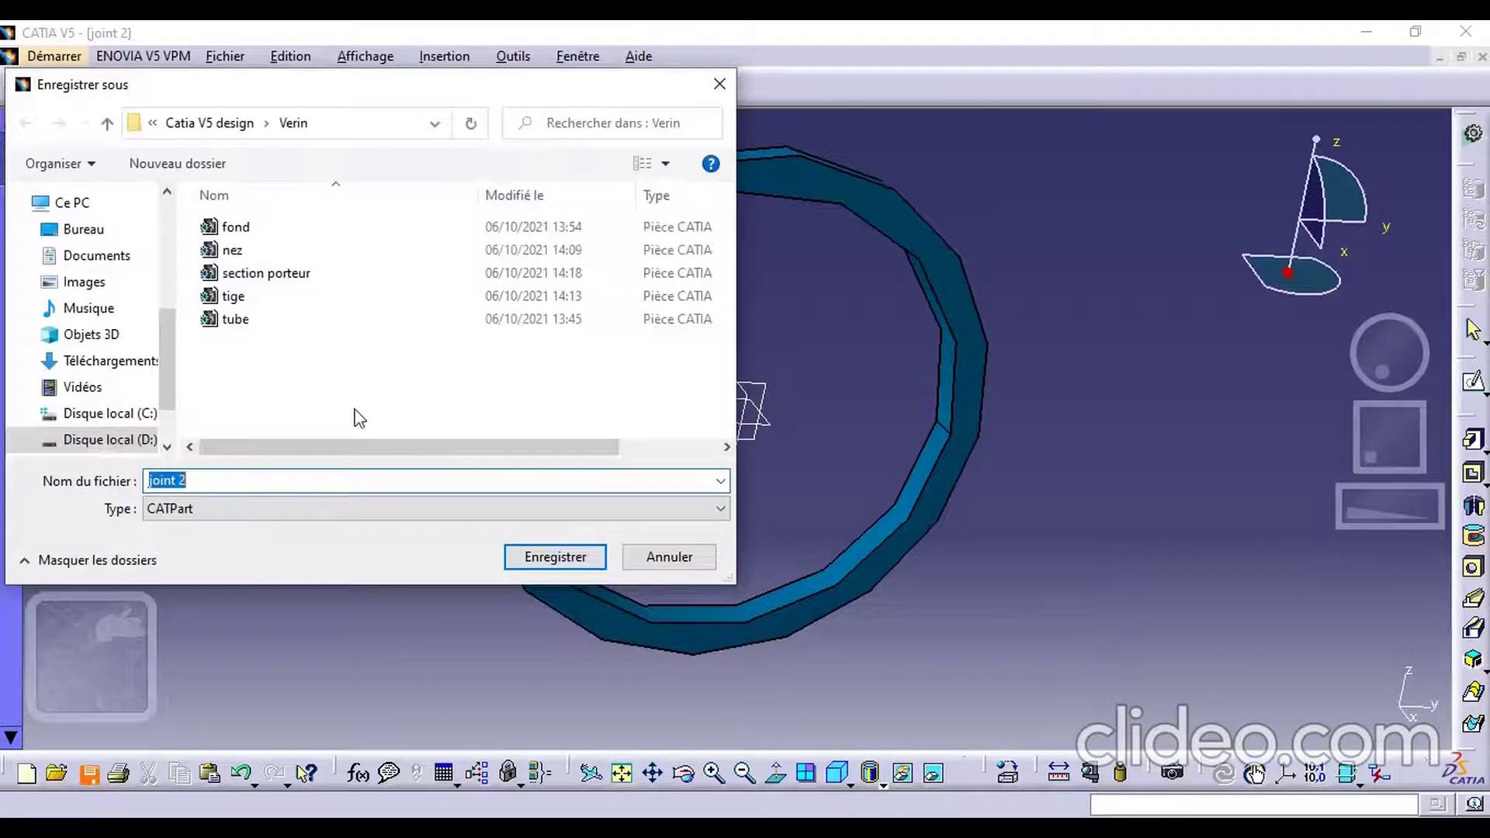
left_click(554, 556)
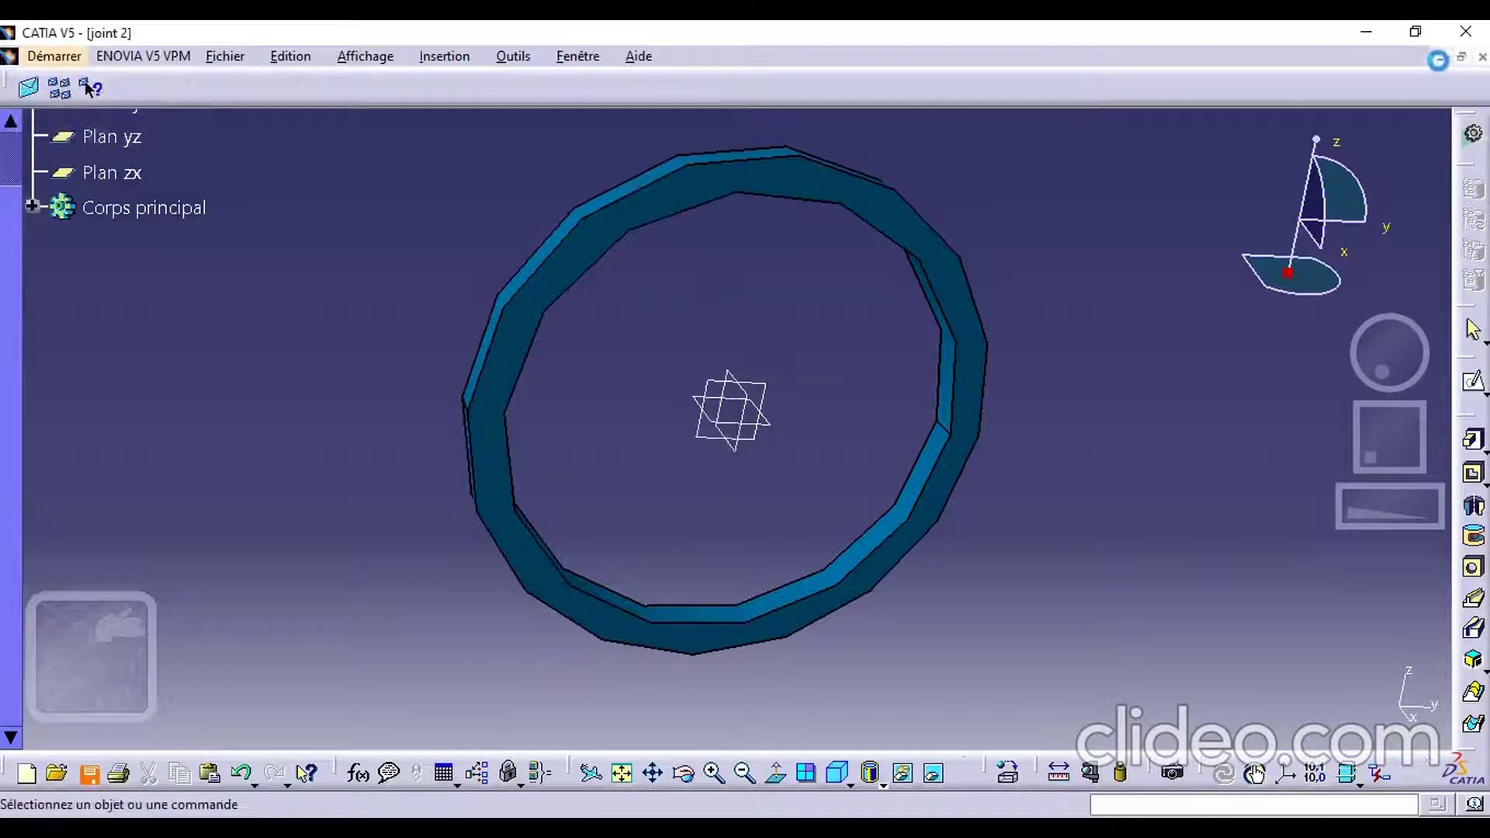
left_click(1438, 59)
Create a new part named "ecrou" in the Part Design workbench
left_click(31, 57)
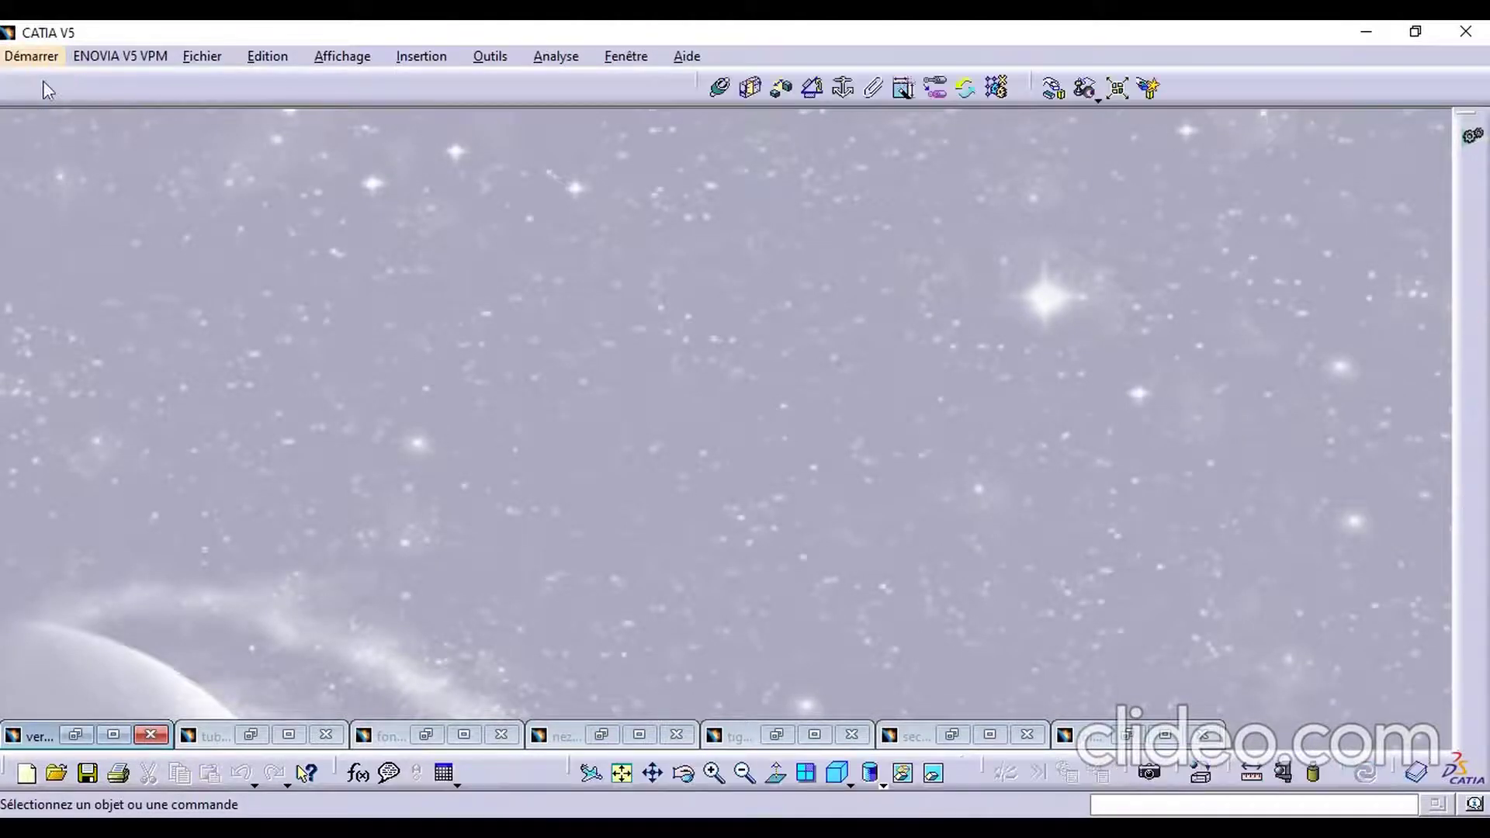
left_click(44, 56)
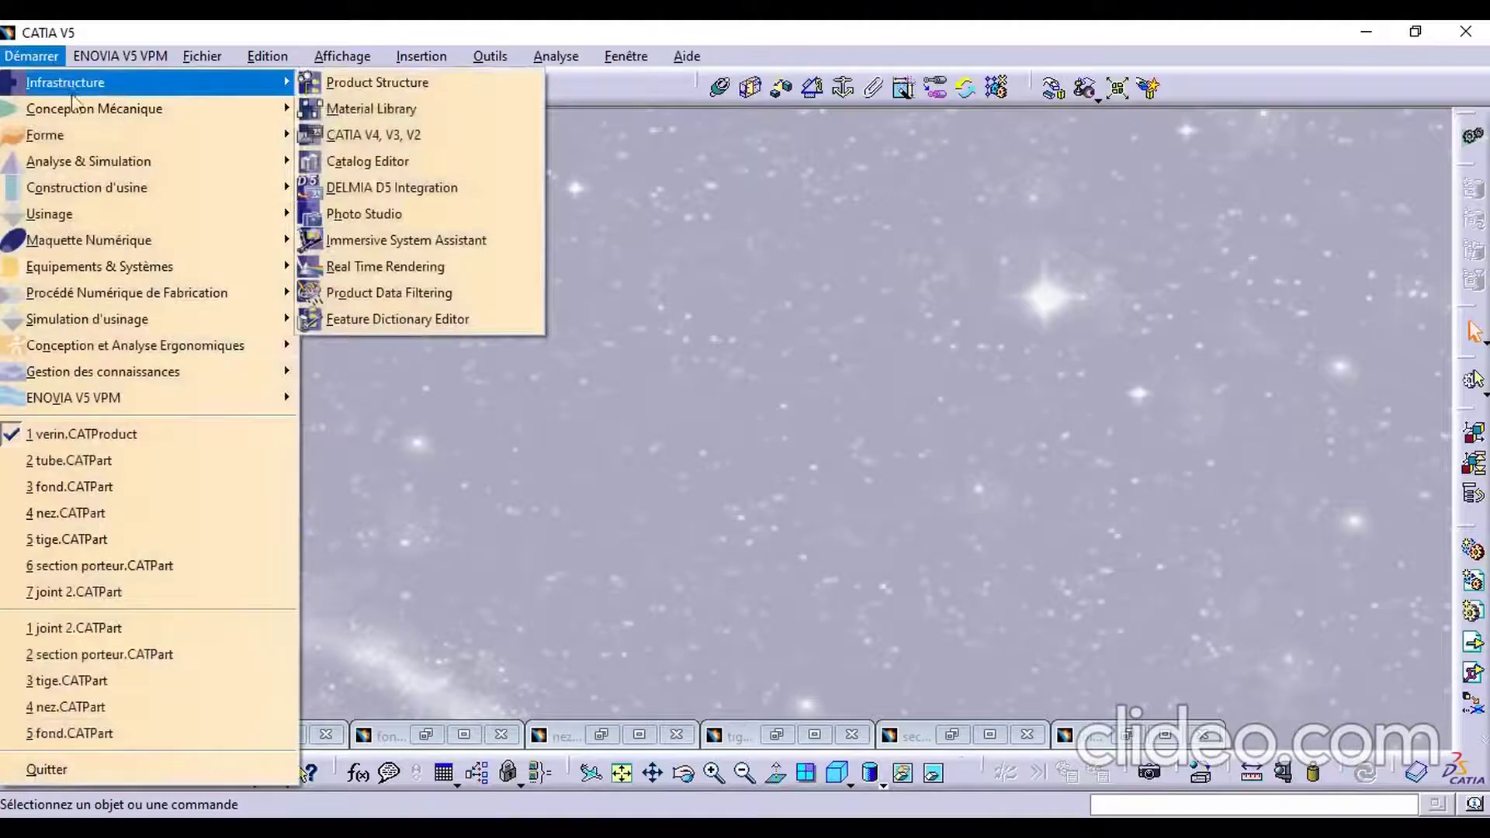
mouse_move(71, 105)
left_click(383, 116)
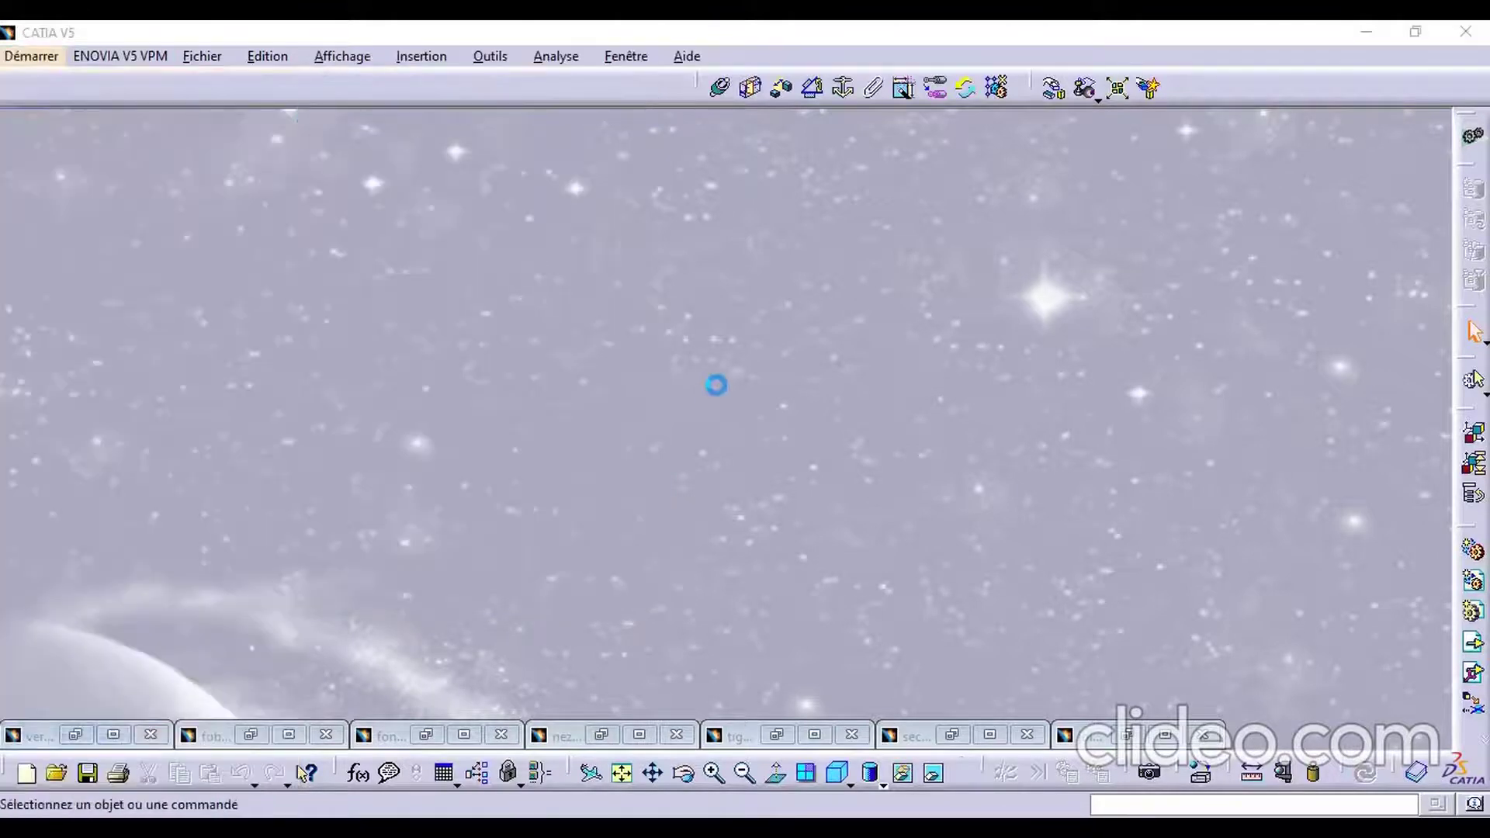
type("E")
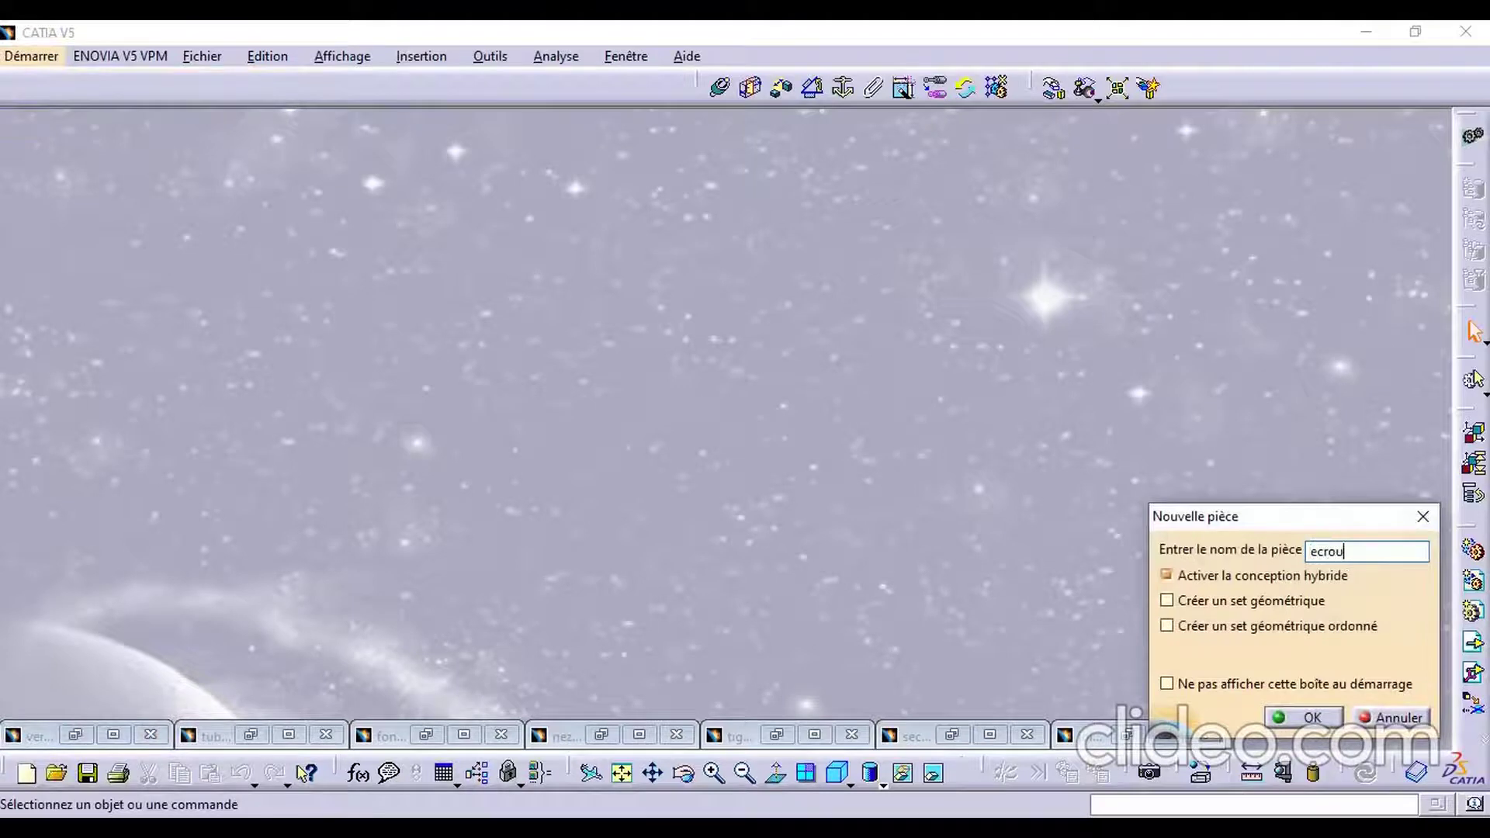
left_click(1292, 717)
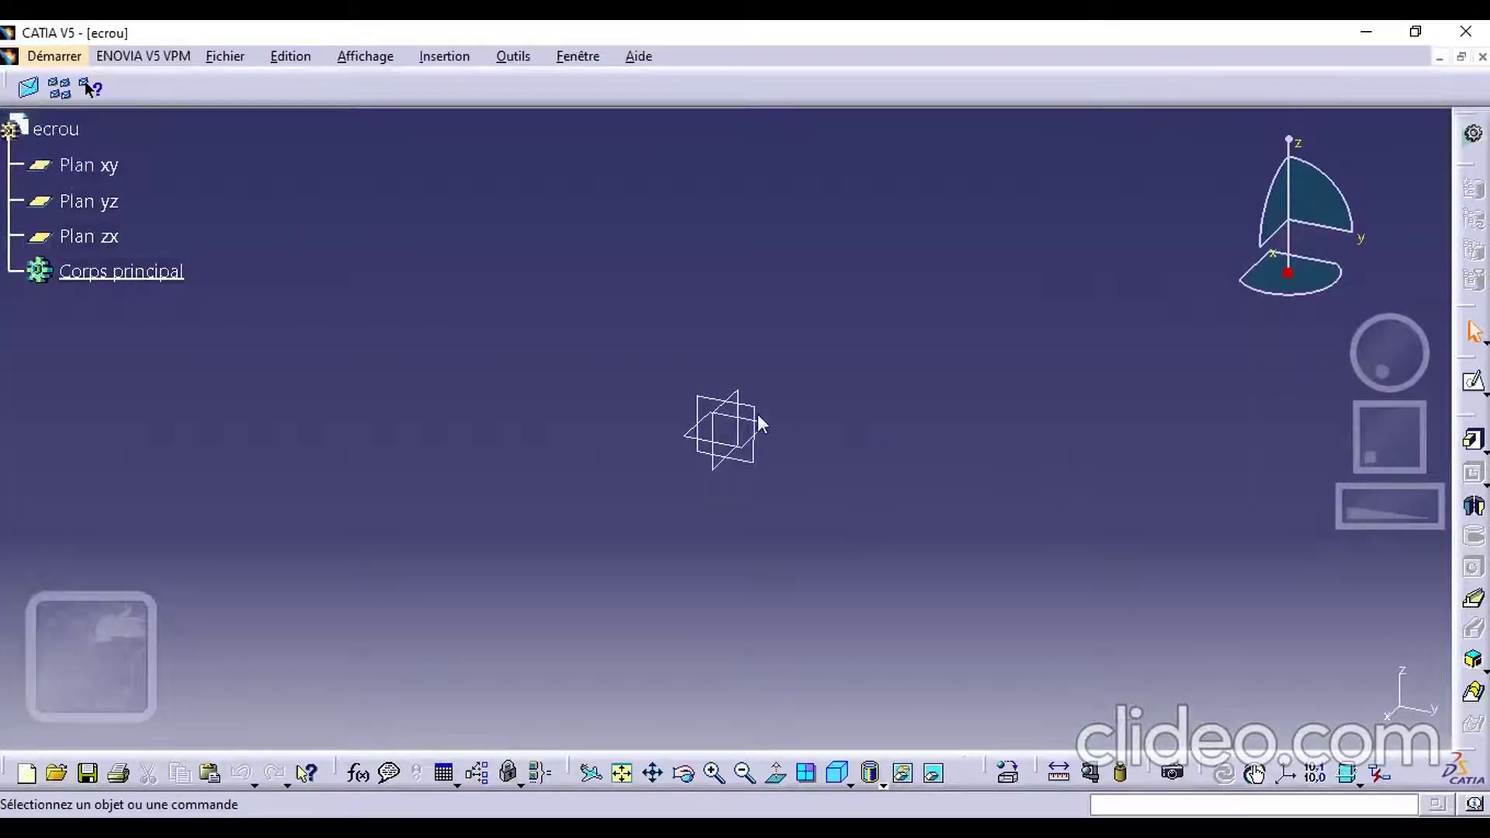
Open a sketch on the yz plane and draw a circle of about 6.3 mm radius centred on the origin
left_click(767, 421)
left_click(1473, 444)
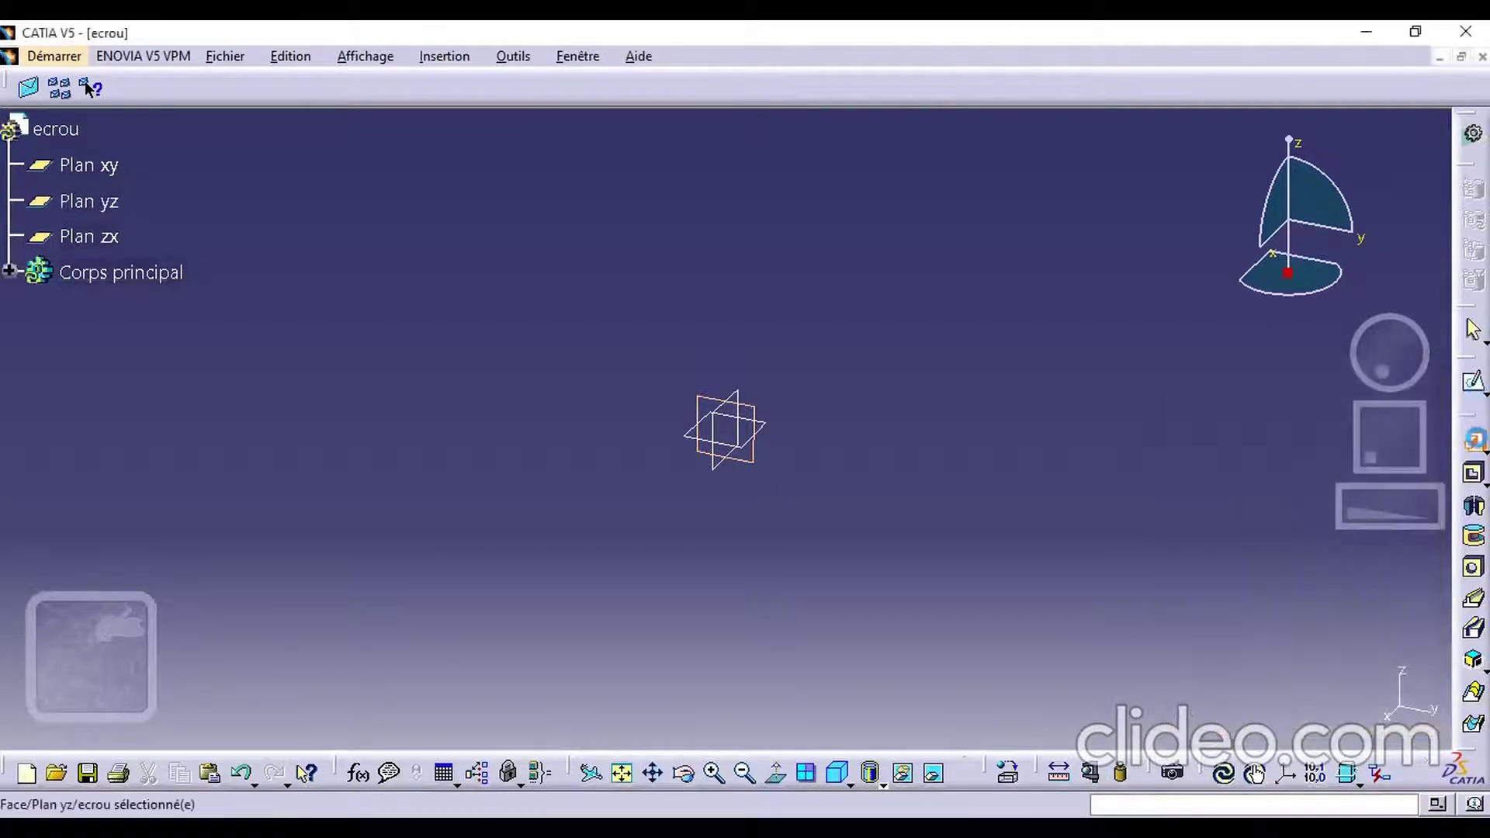
left_click(1470, 385)
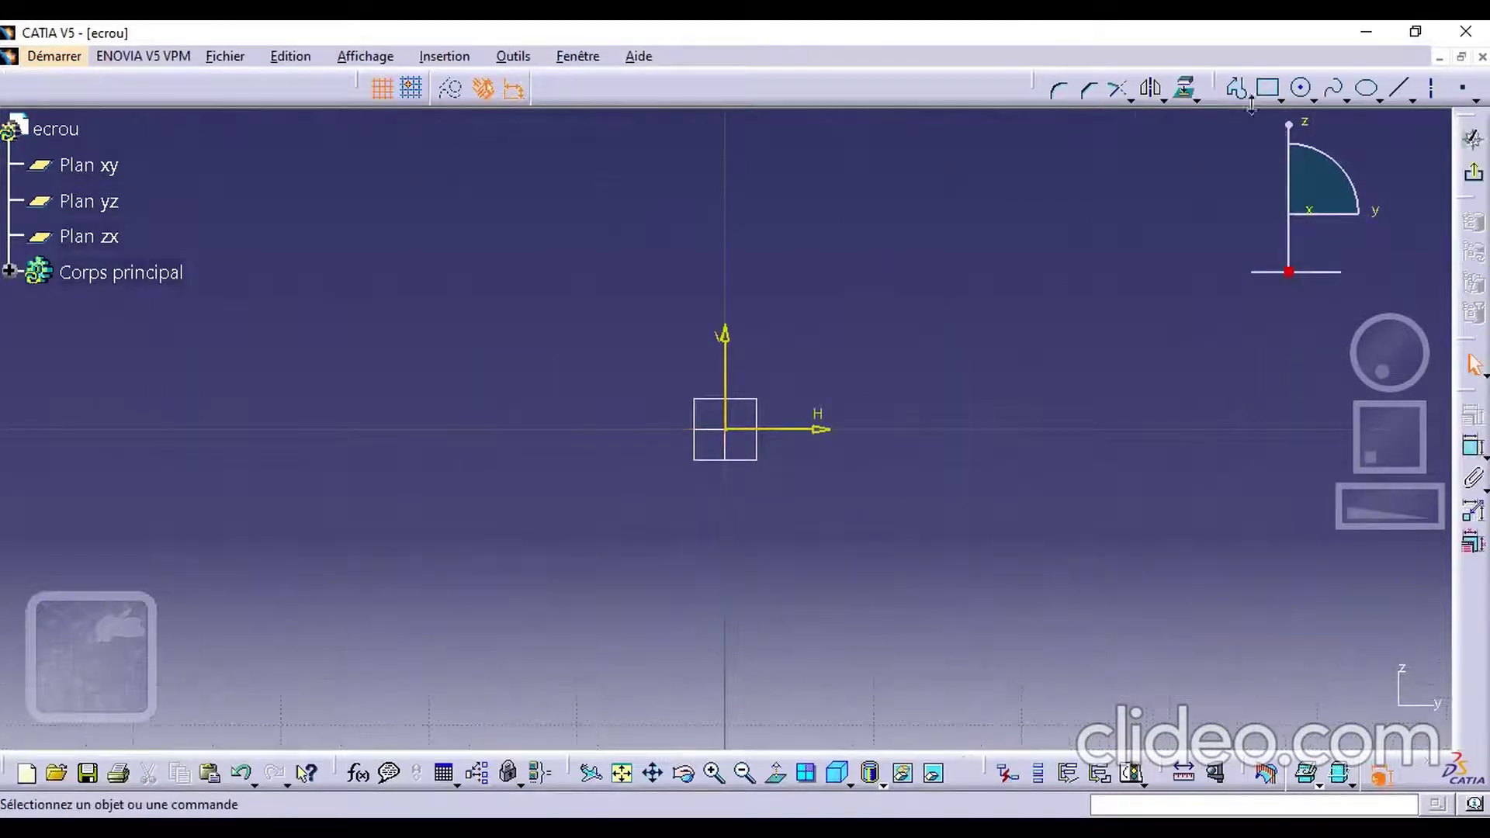
left_click(1301, 88)
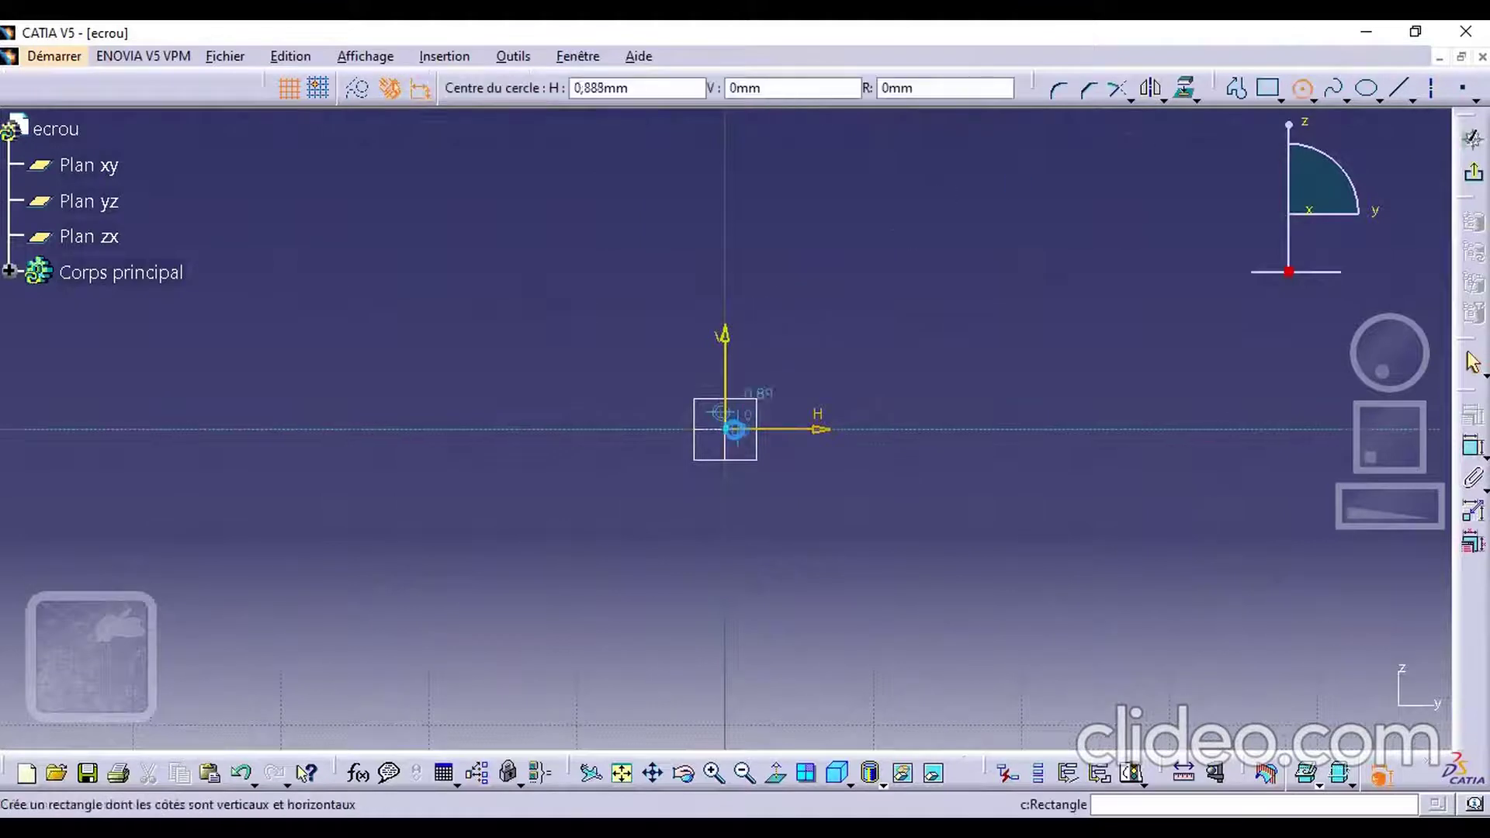
left_click(724, 430)
left_click(788, 362)
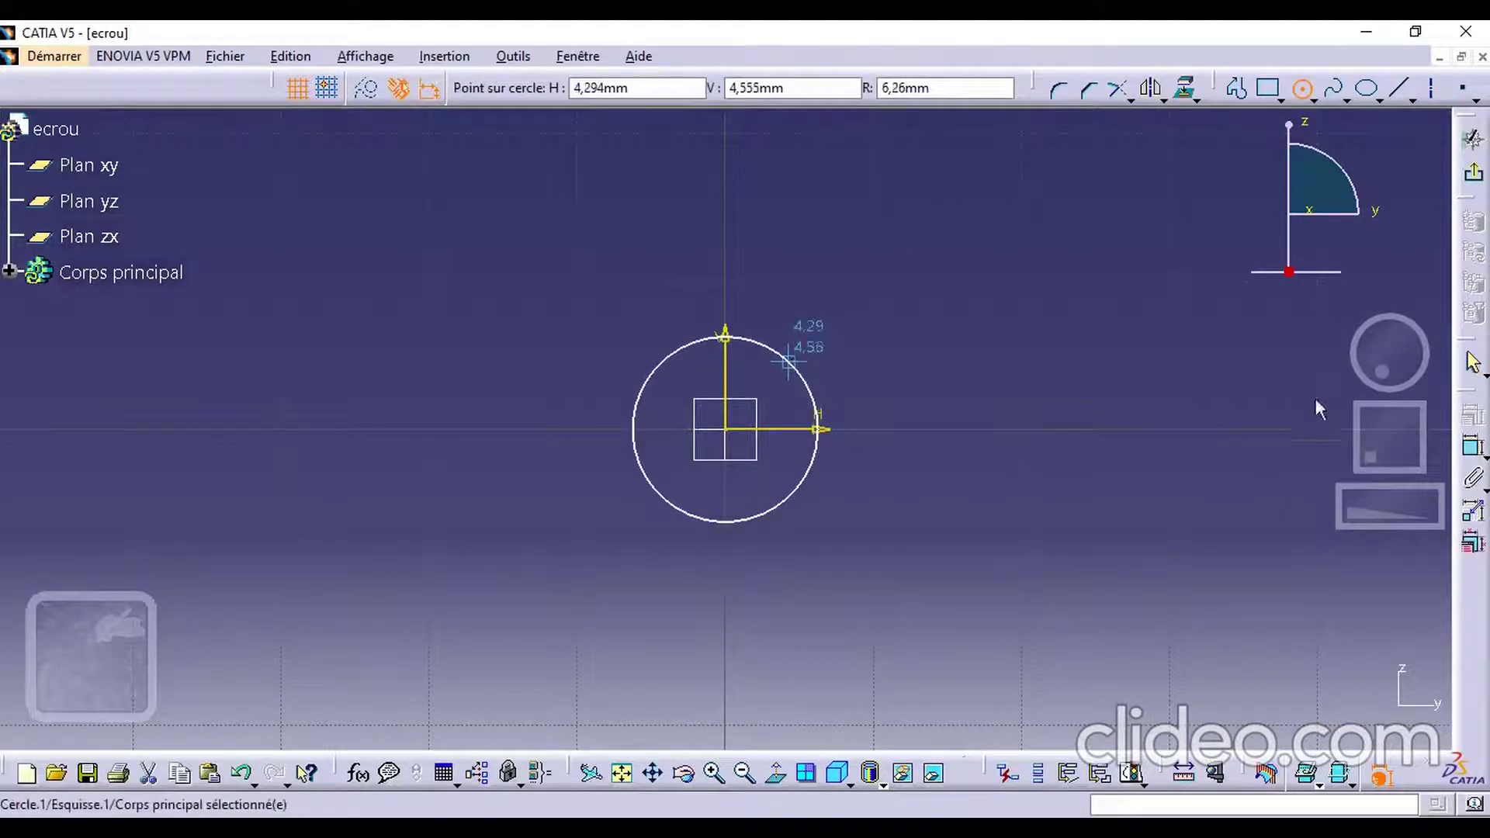
left_click(789, 362)
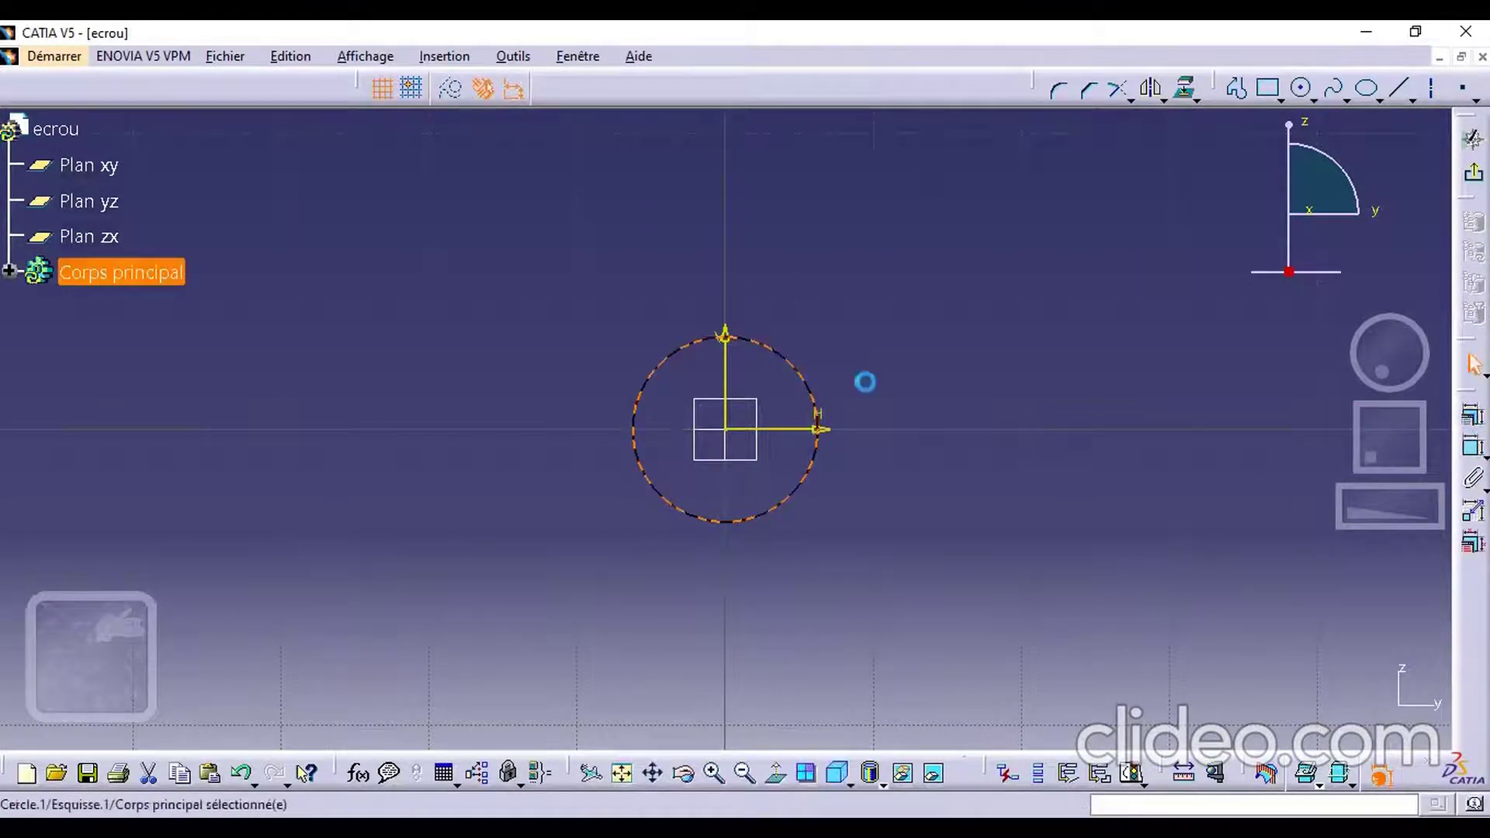
Dimension the circle's radius and set it to 1.7 mm
left_click(1473, 448)
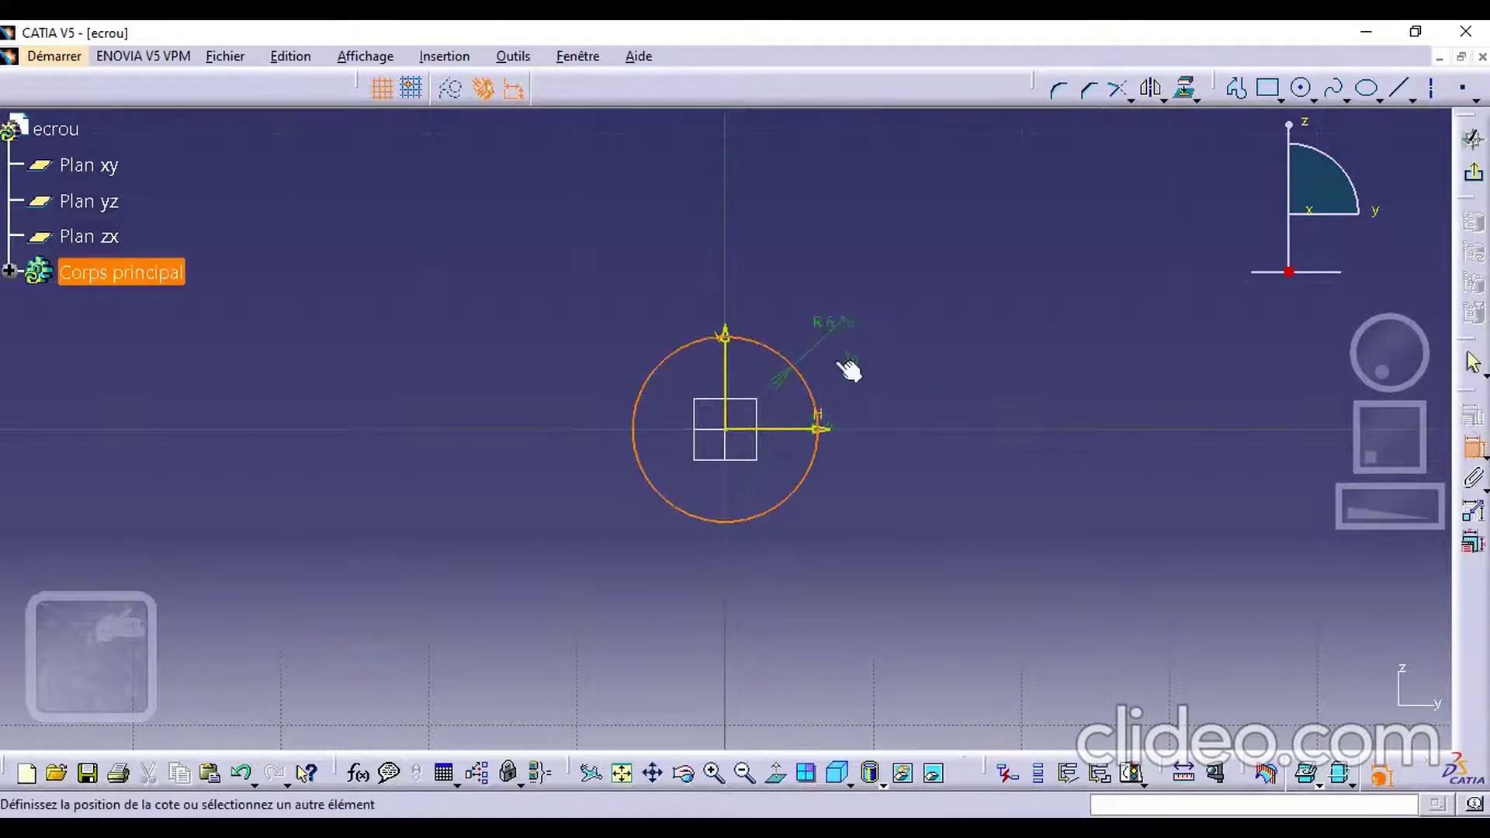
left_click(874, 393)
double_click(859, 383)
type("1.")
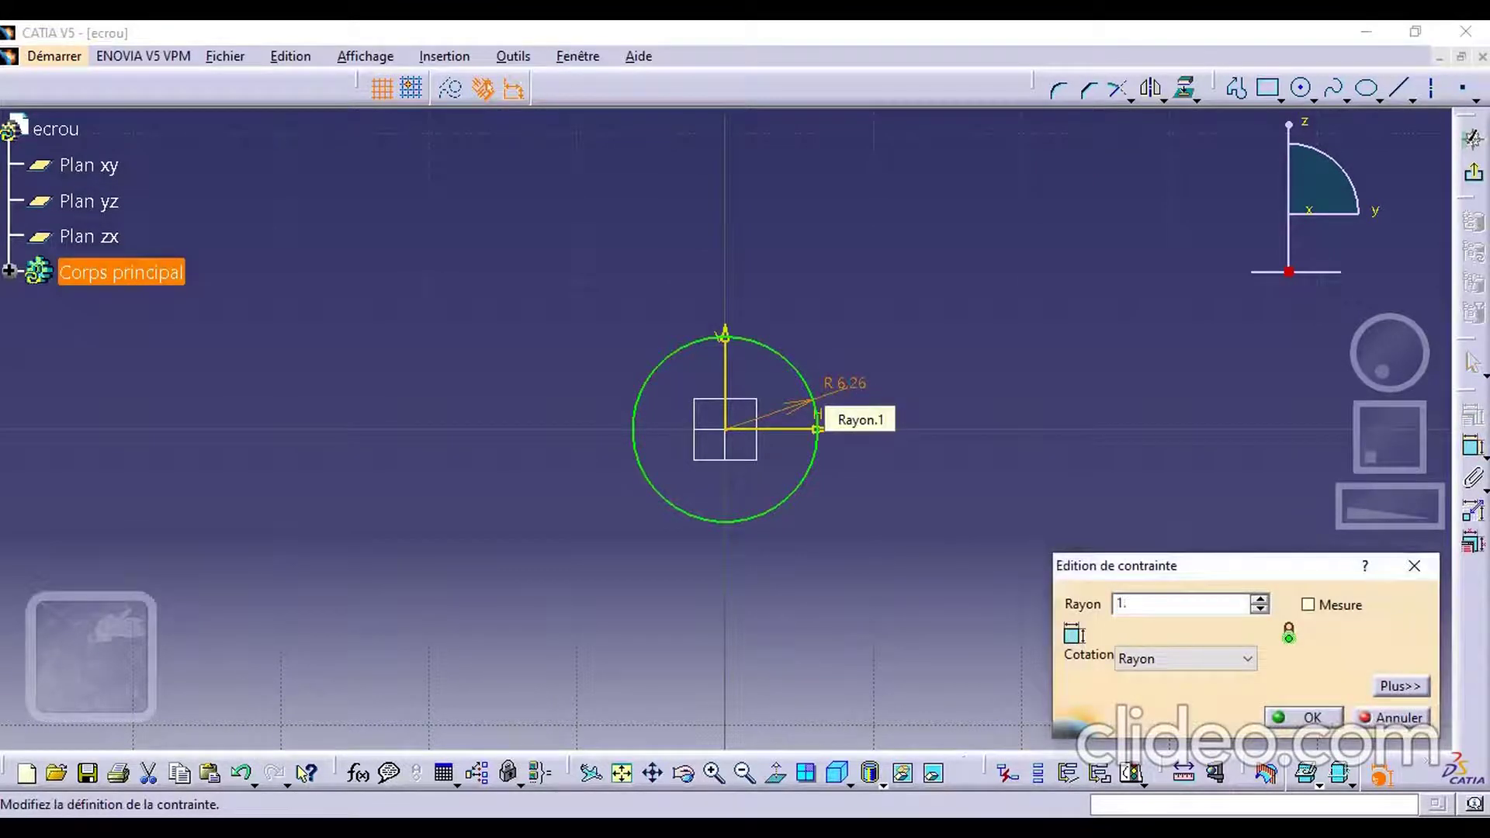
type("7")
left_click(1281, 718)
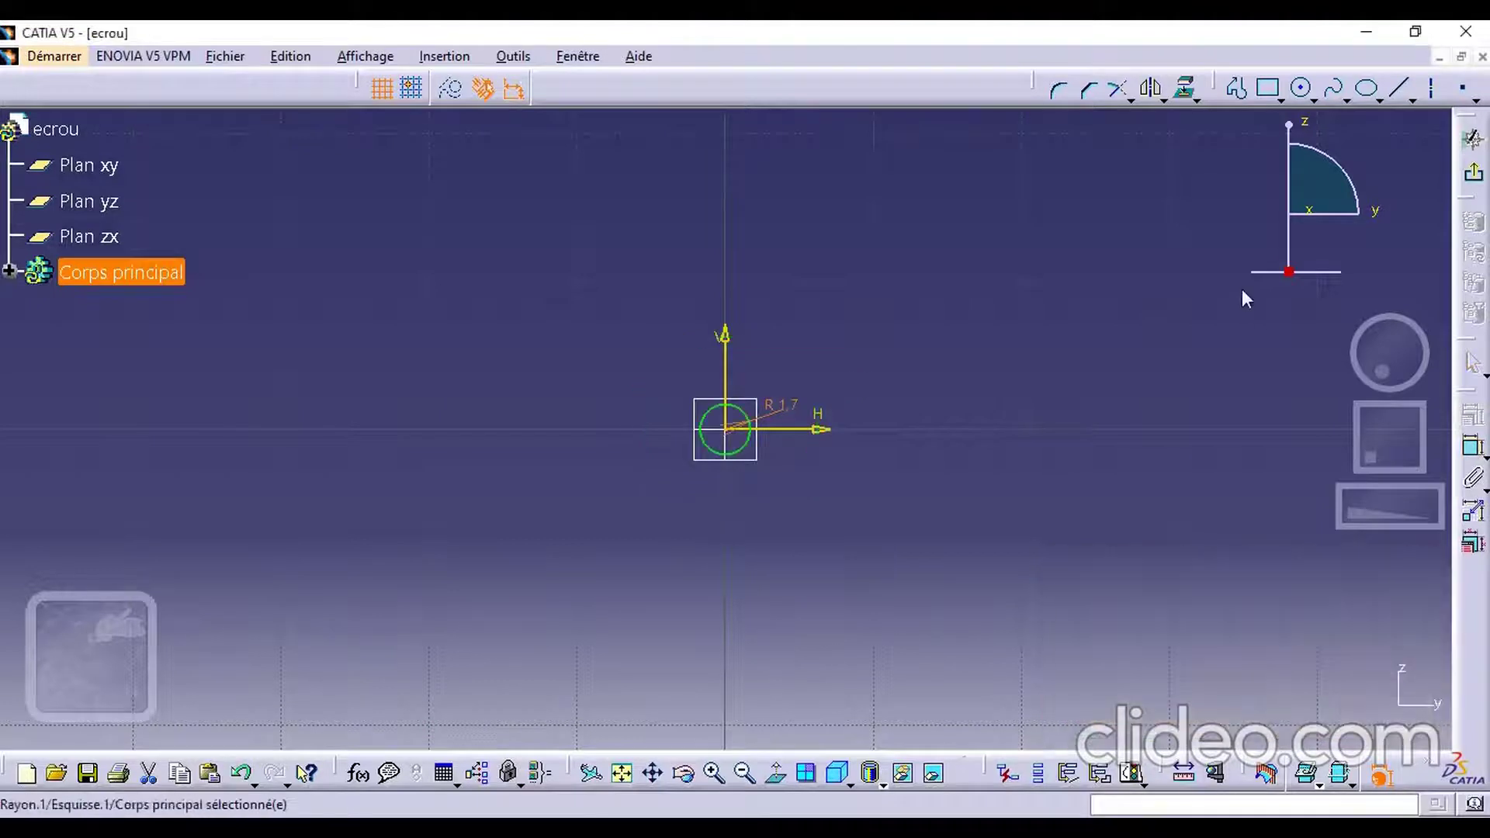
Draw a hexagon around the circle, centred on the origin, about 5.2 mm across flats and at an angle of 90 degrees
middle_click_drag(775, 392, 772, 299, "ctrl")
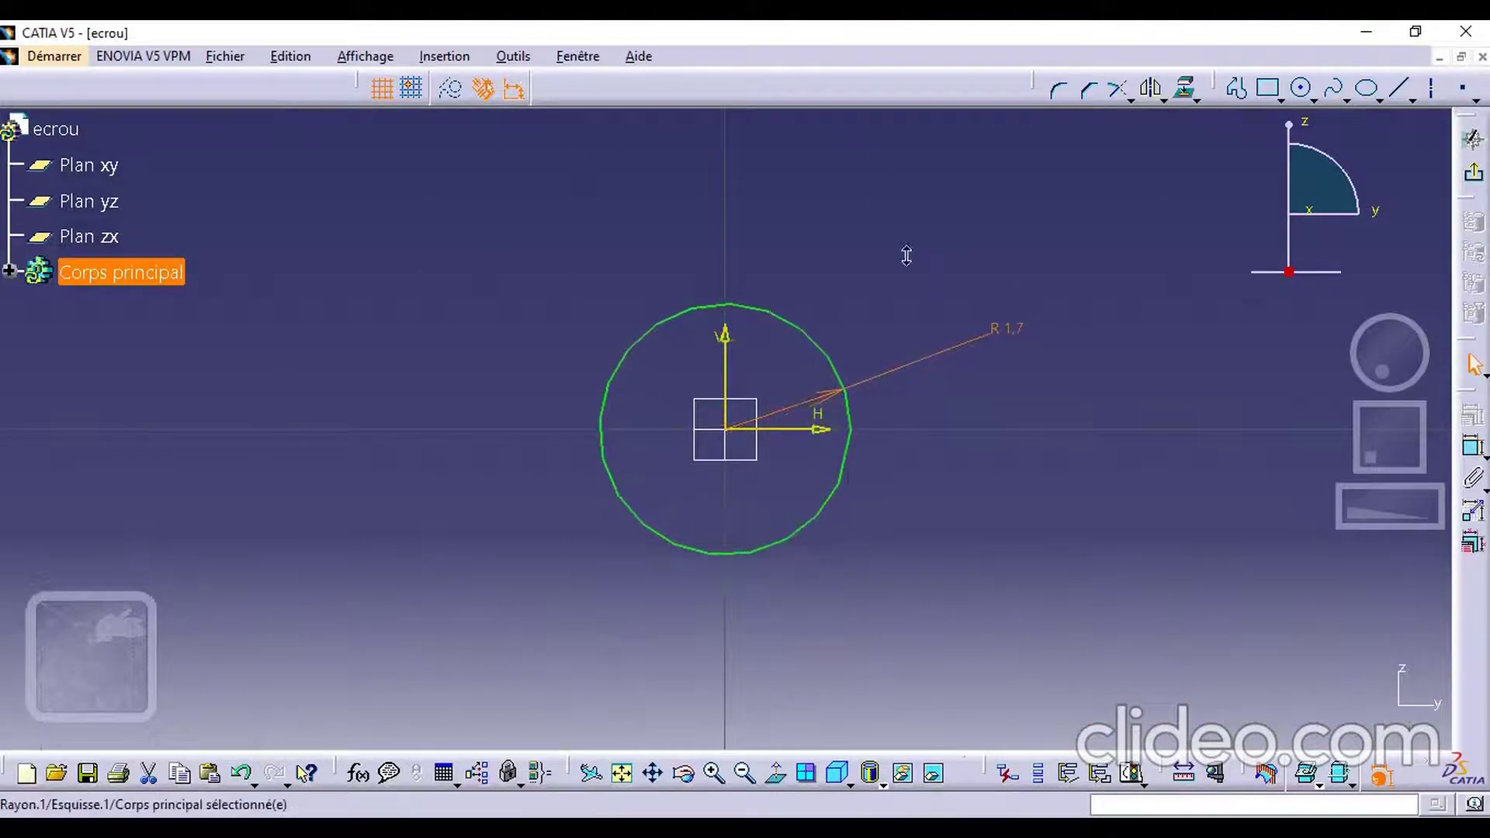
left_click(1314, 98)
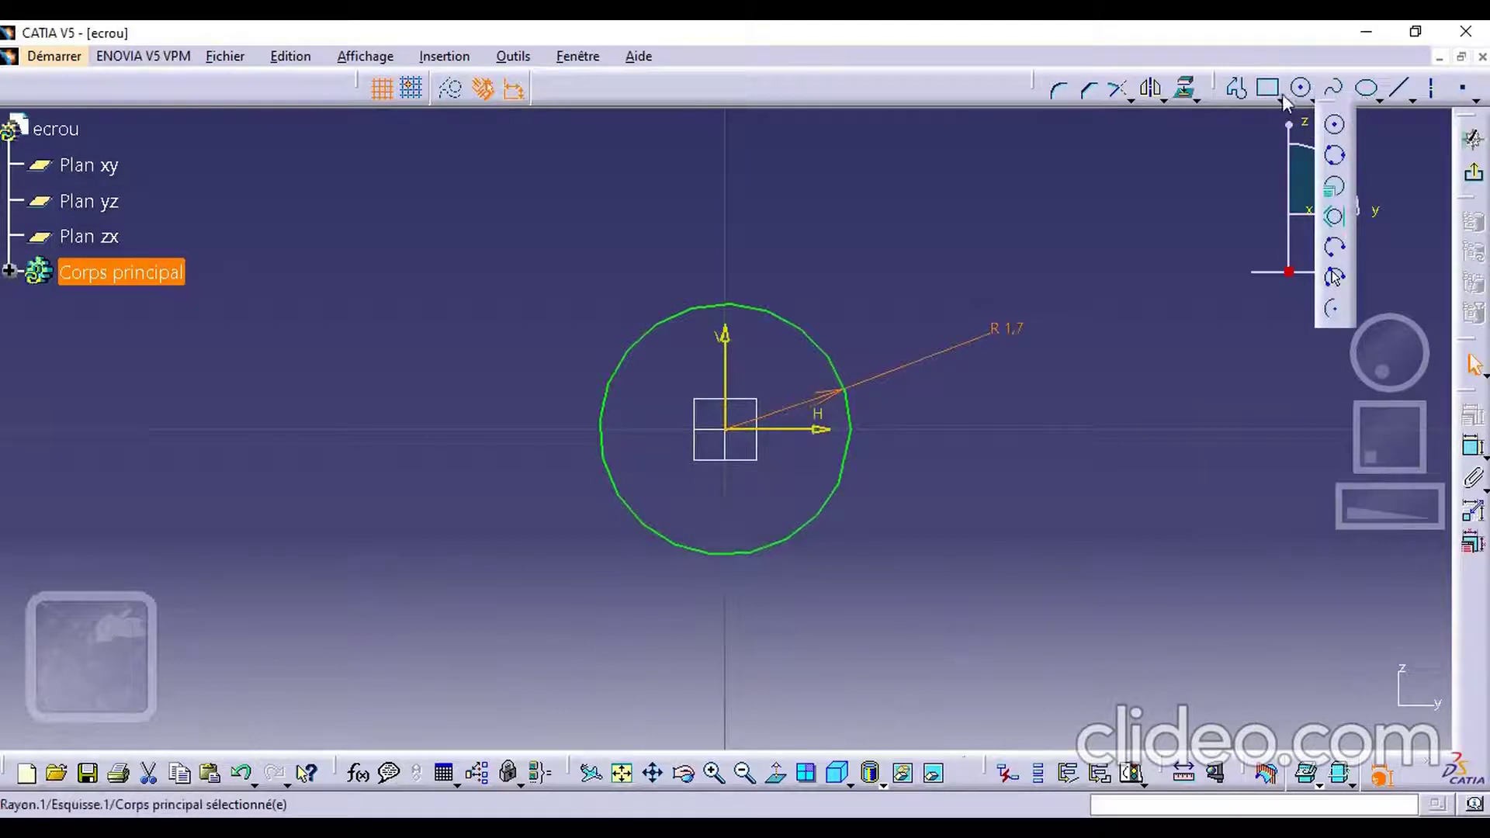
left_click(1281, 100)
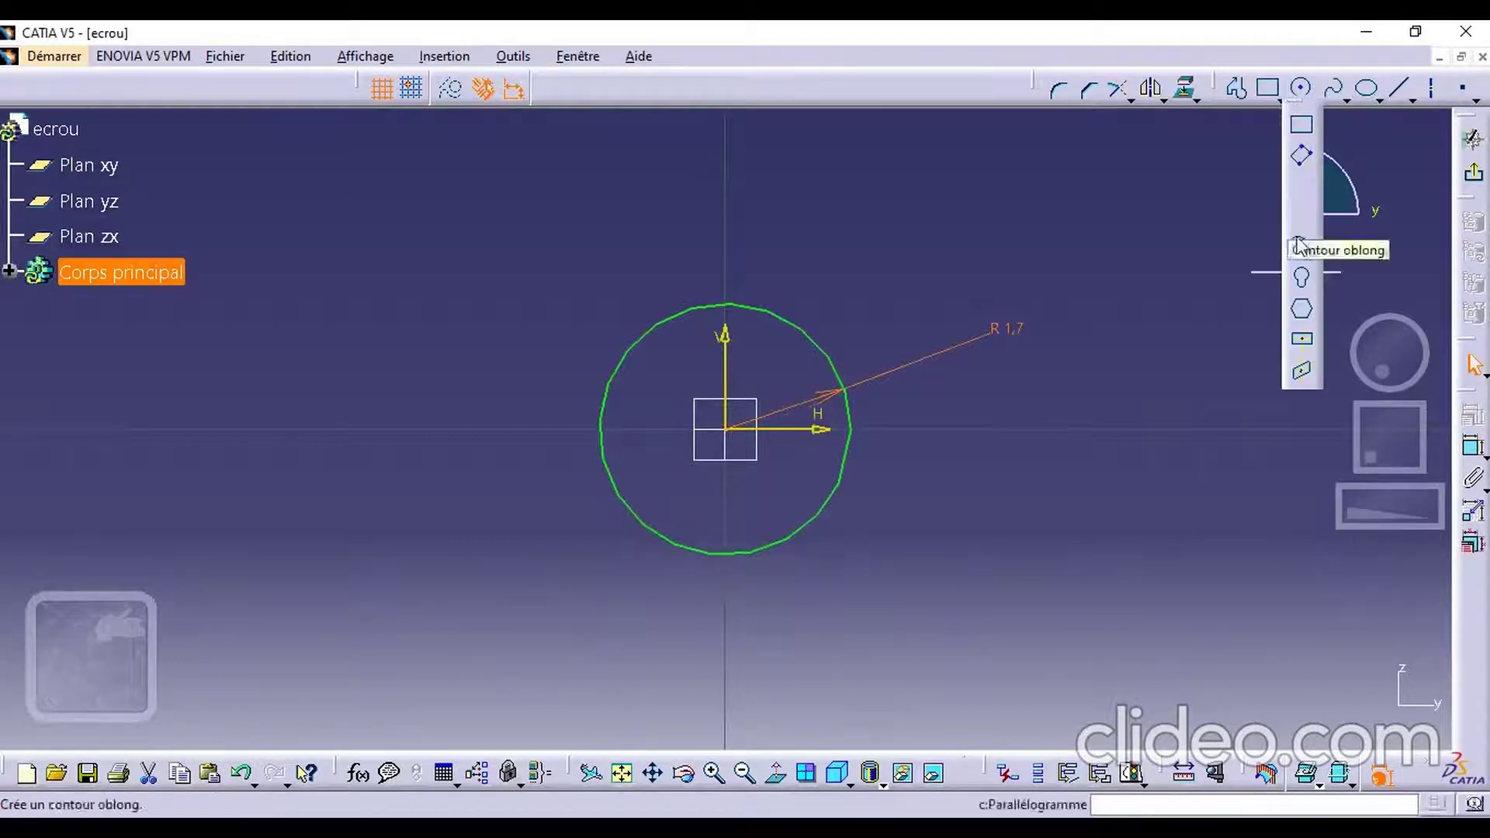
left_click(1302, 309)
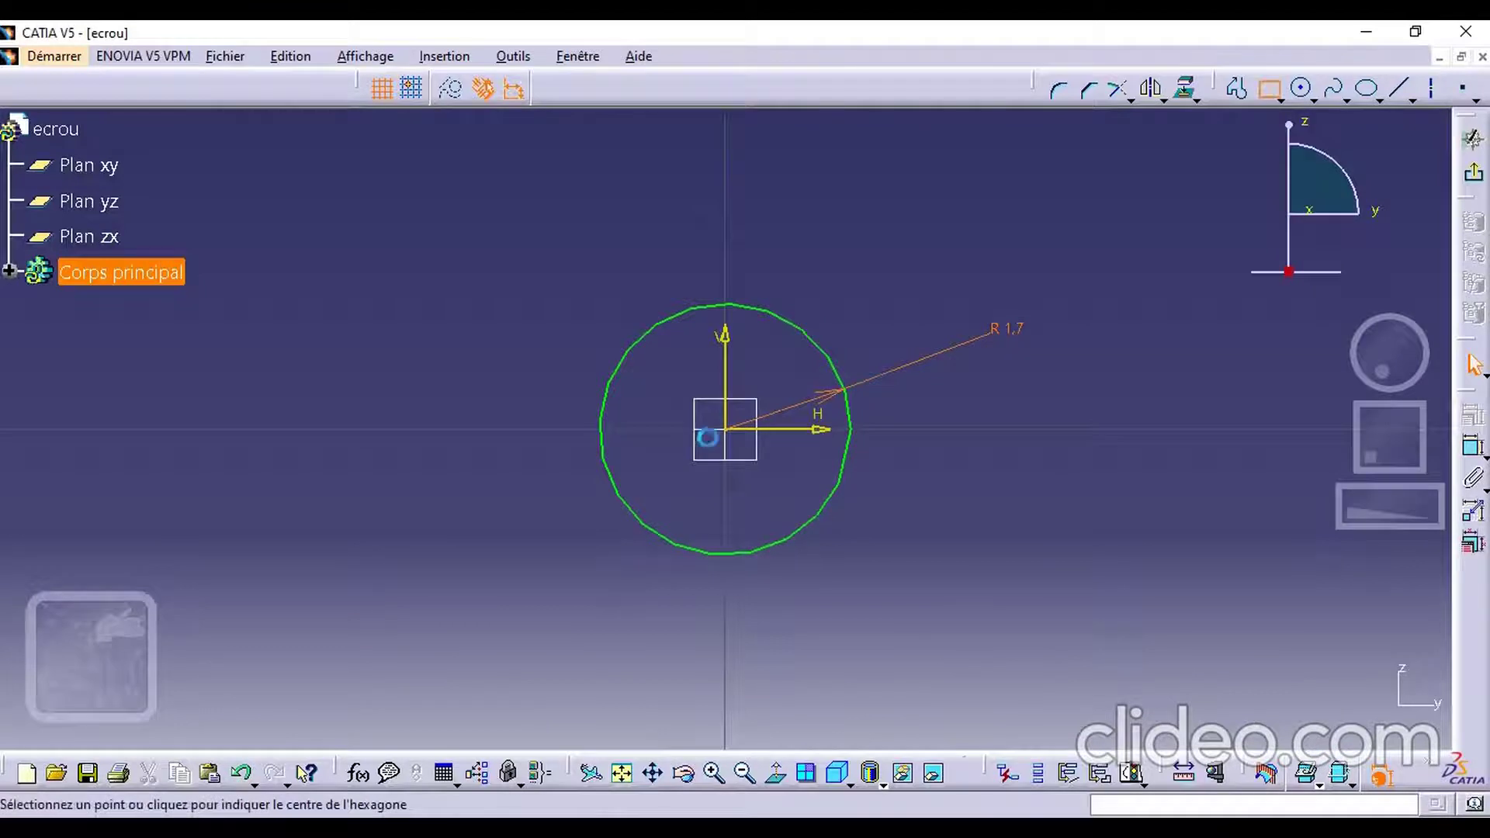
left_click(728, 430)
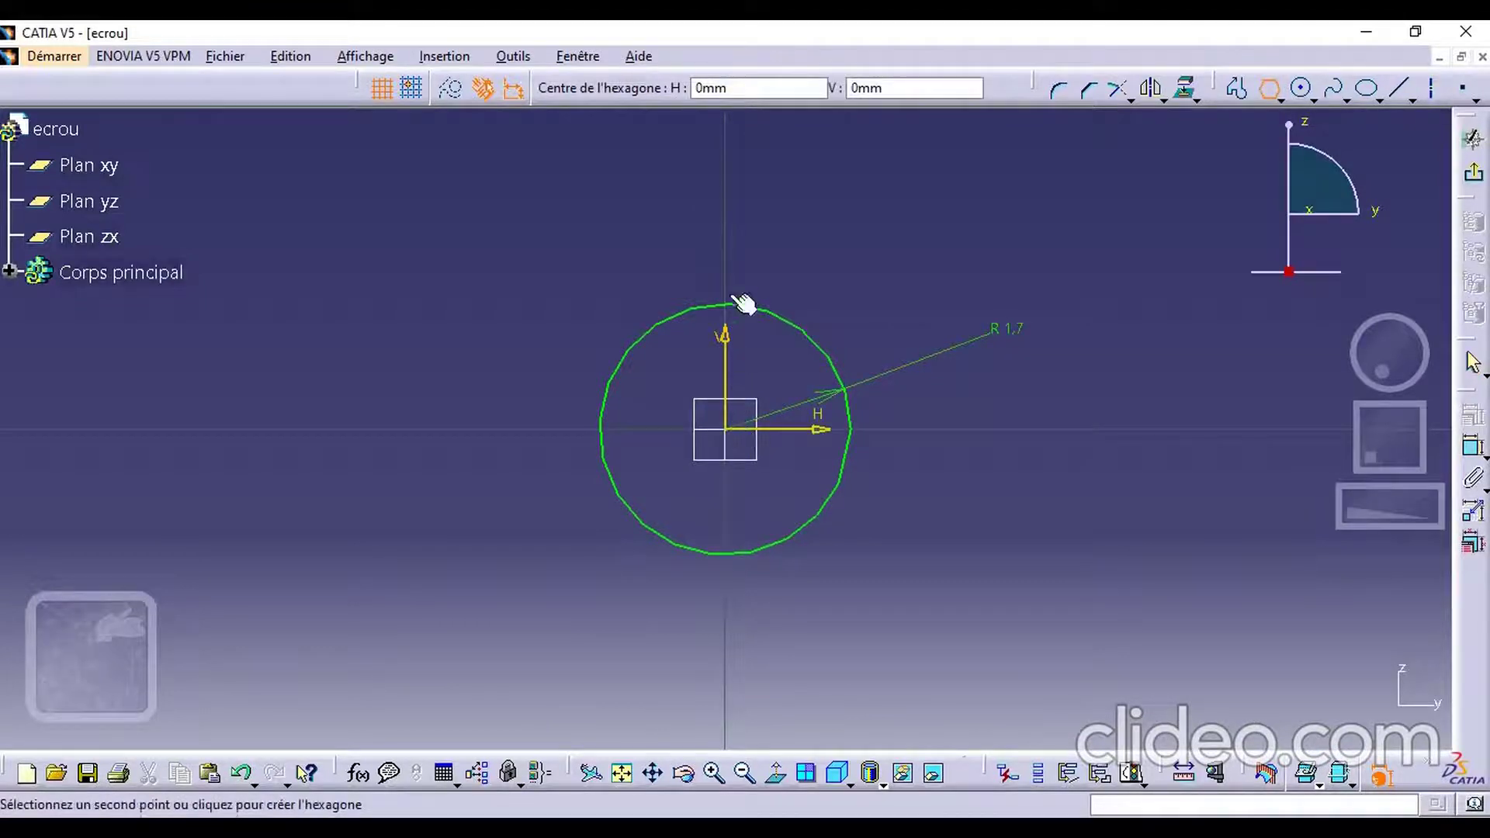
left_click(729, 235)
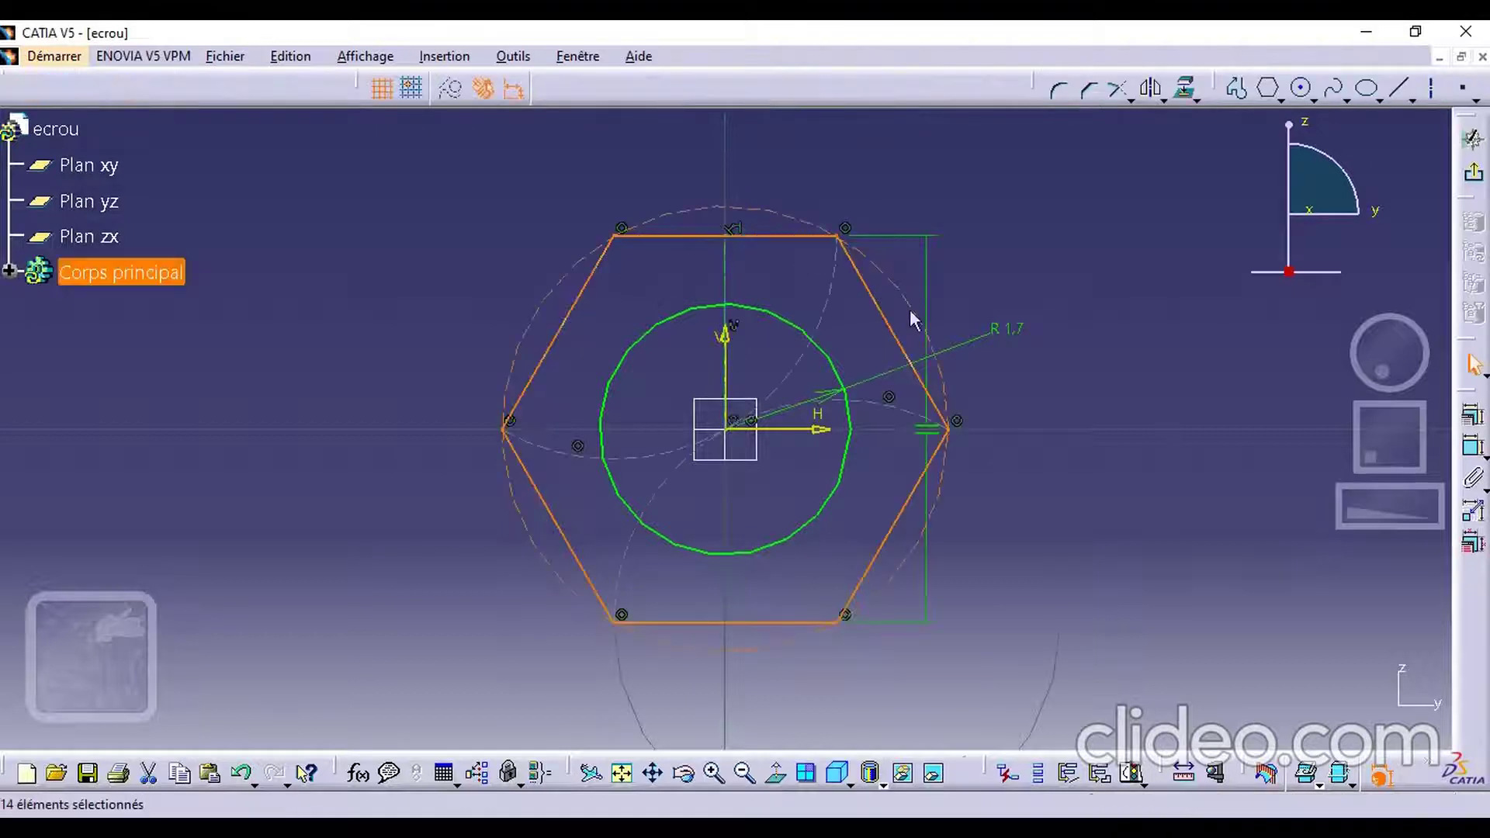
Dimension the radius of the hexagon's circumscribed construction circle and set it to 3 mm
left_click(1474, 450)
left_click(1471, 450)
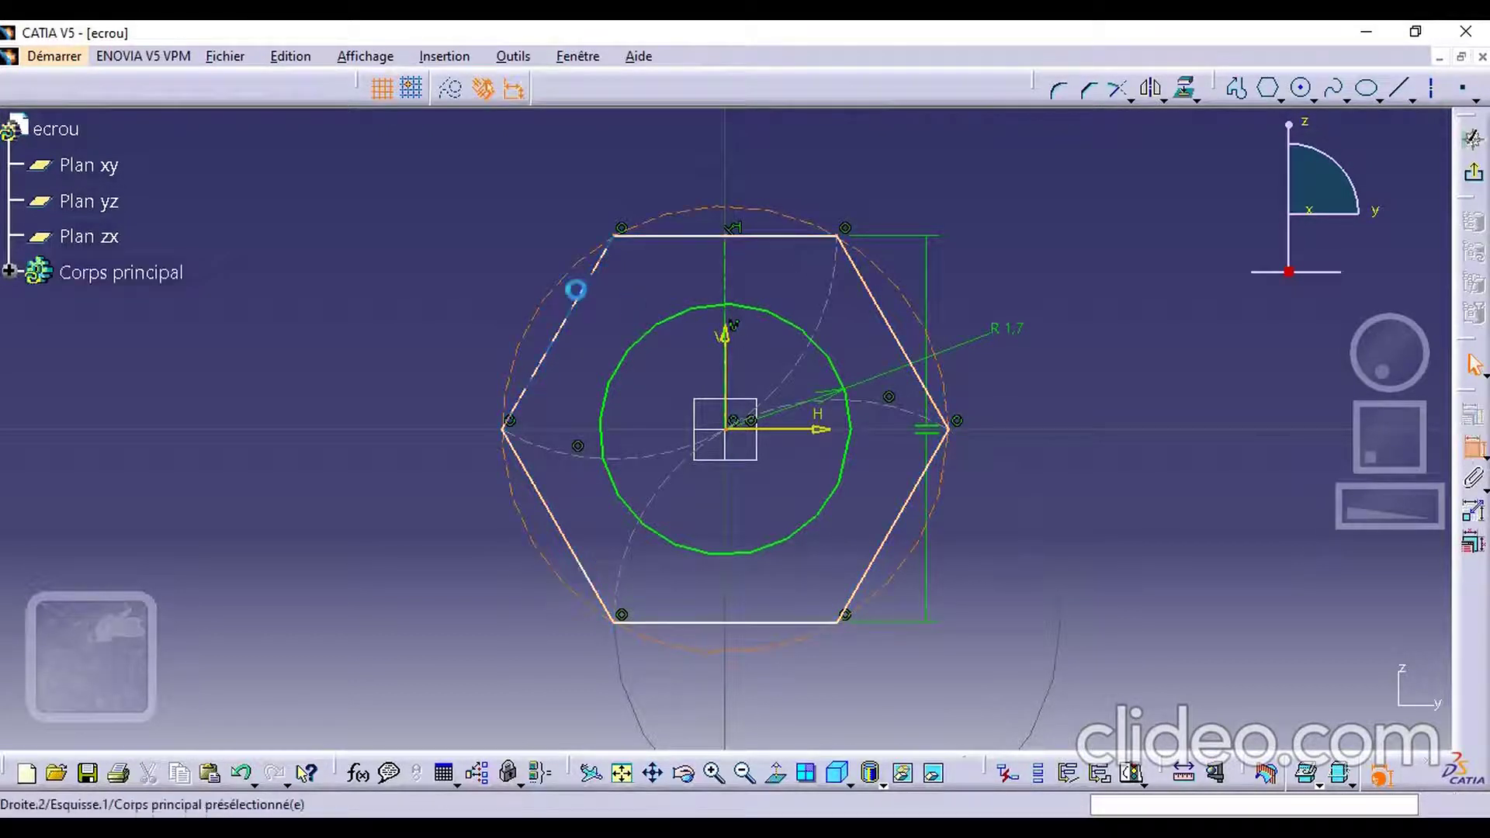
left_click(549, 292)
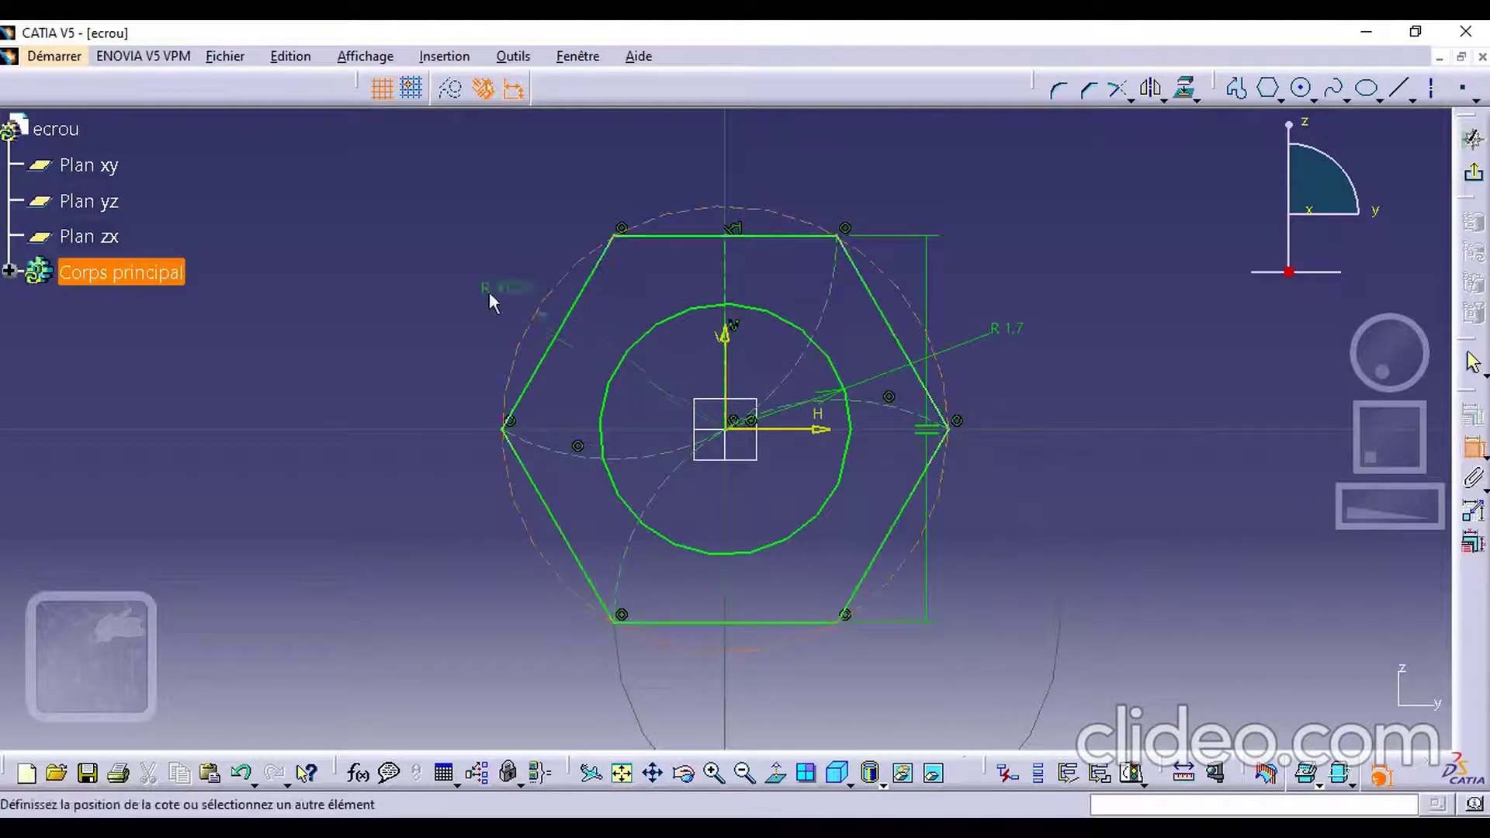
left_click(409, 282)
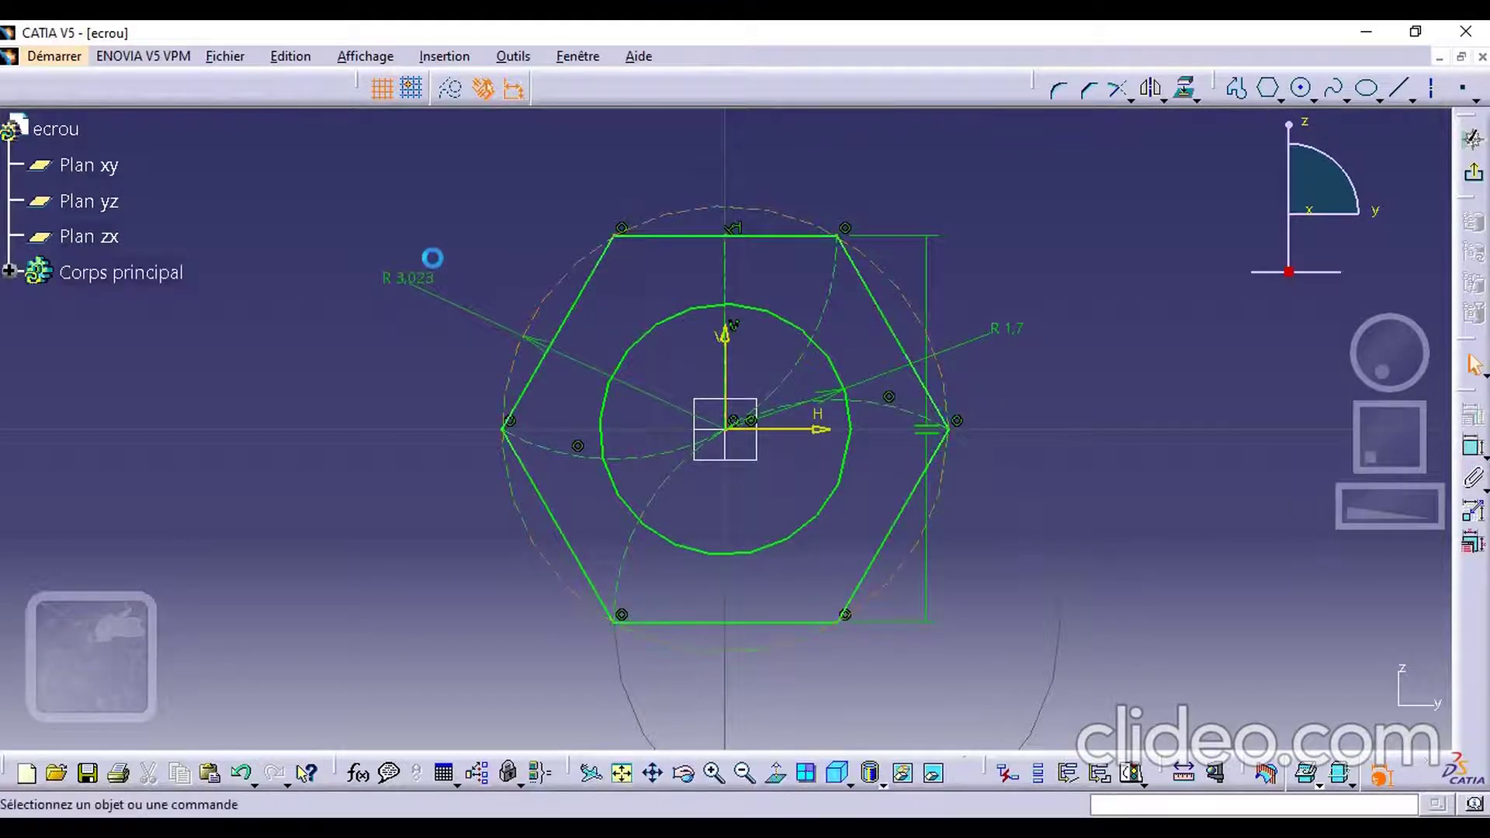
double_click(431, 278)
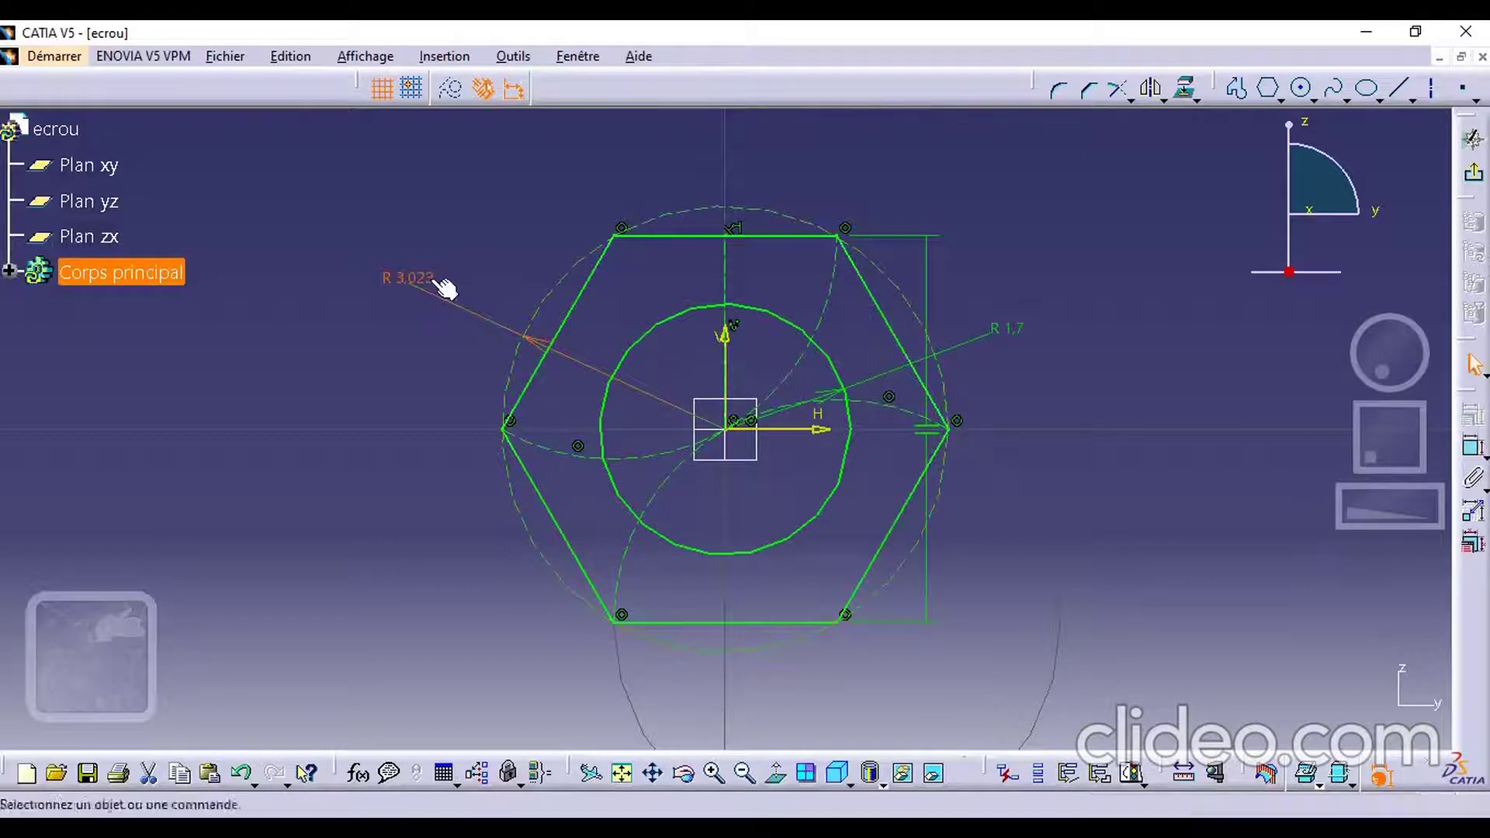
type("3")
left_click(1295, 715)
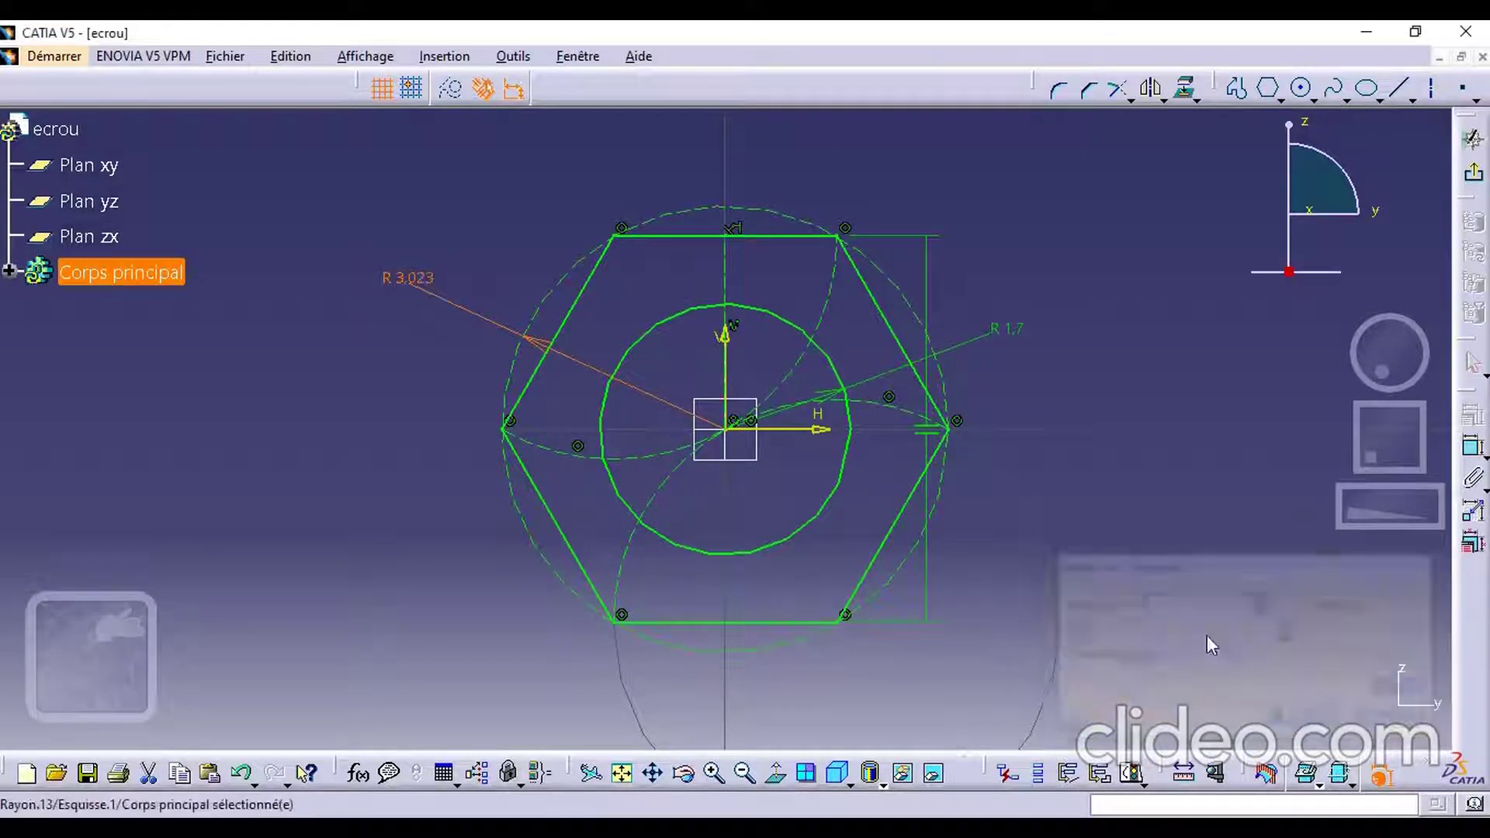
Exit the sketch and extrude the hexagonal nut profile to a length of 2 mm
middle_click_drag(891, 412, 1097, 355)
left_click(894, 395)
mouse_move(1004, 386)
middle_mouse_down()
mouse_move(1227, 326)
mouse_move(810, 364)
mouse_move(549, 442)
mouse_move(1207, 342)
mouse_move(1129, 374)
middle_mouse_up()
mouse_move(996, 404)
middle_mouse_down()
mouse_move(1031, 519)
mouse_move(863, 552)
middle_mouse_up()
mouse_move(380, 551)
middle_mouse_down()
mouse_move(368, 550)
mouse_move(835, 499)
mouse_move(1234, 416)
mouse_move(1198, 407)
middle_mouse_up()
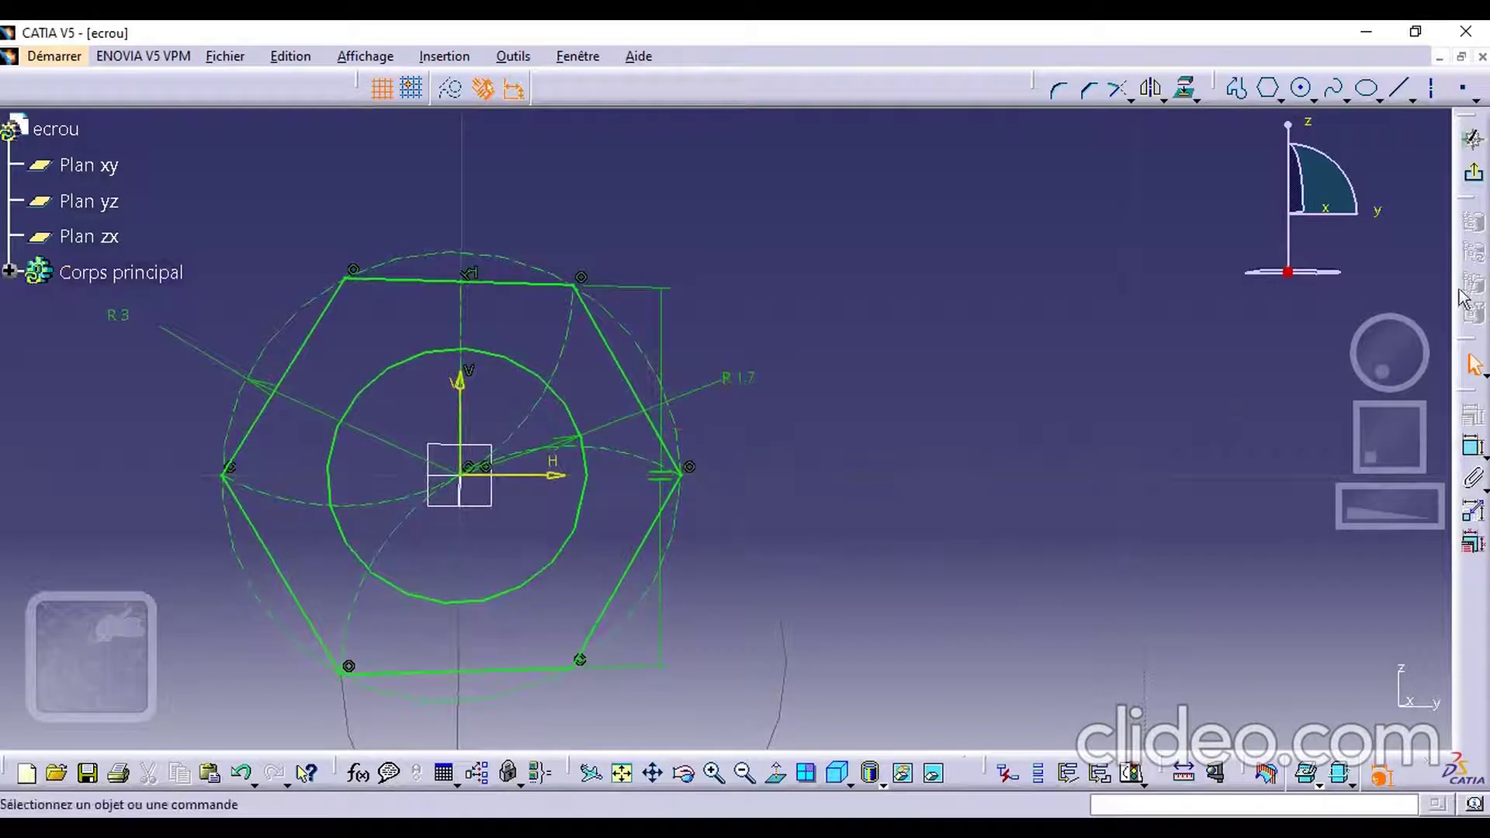
left_click(1473, 139)
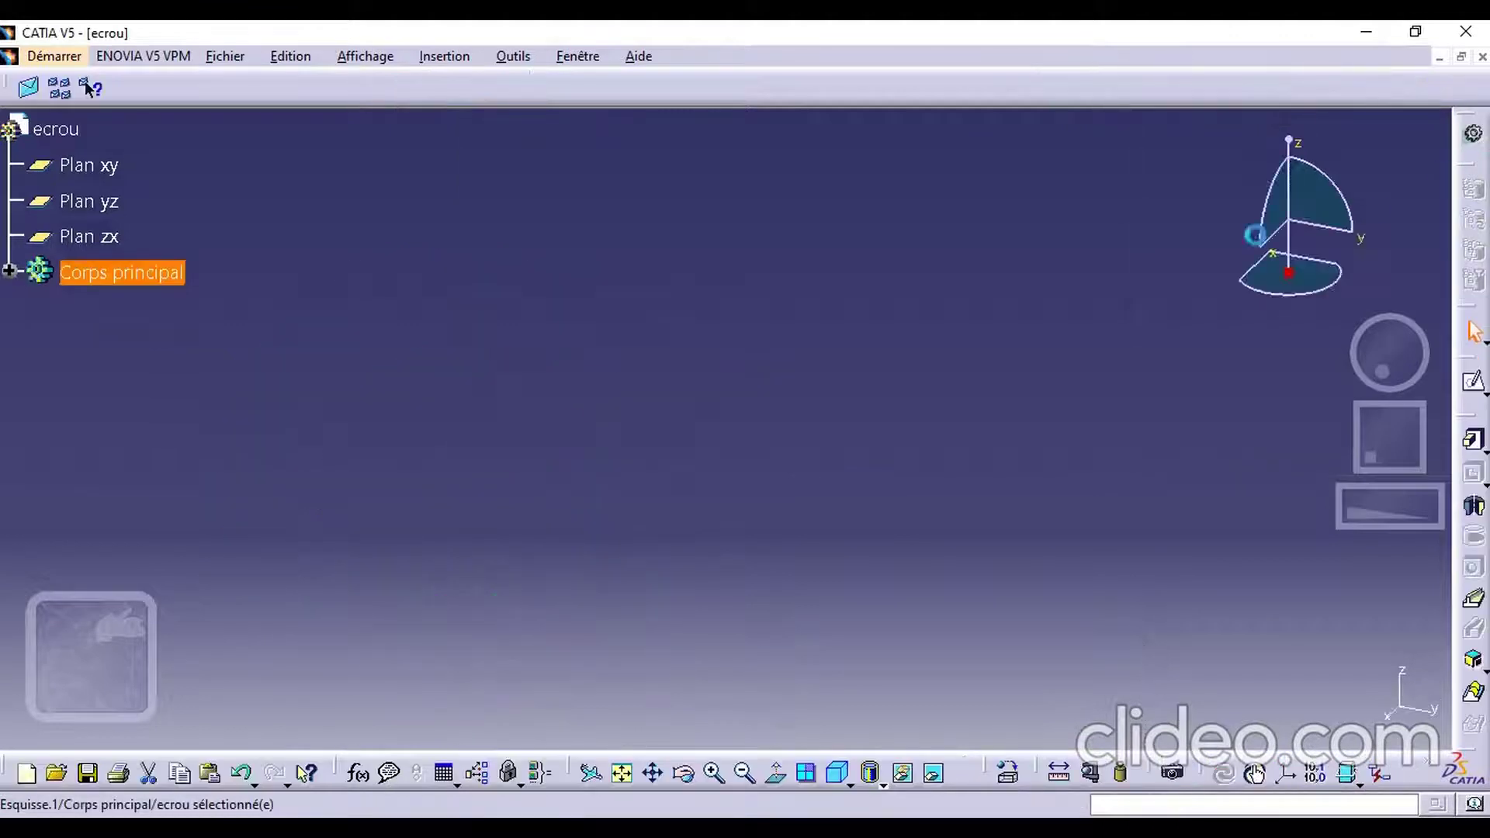
left_click(779, 779)
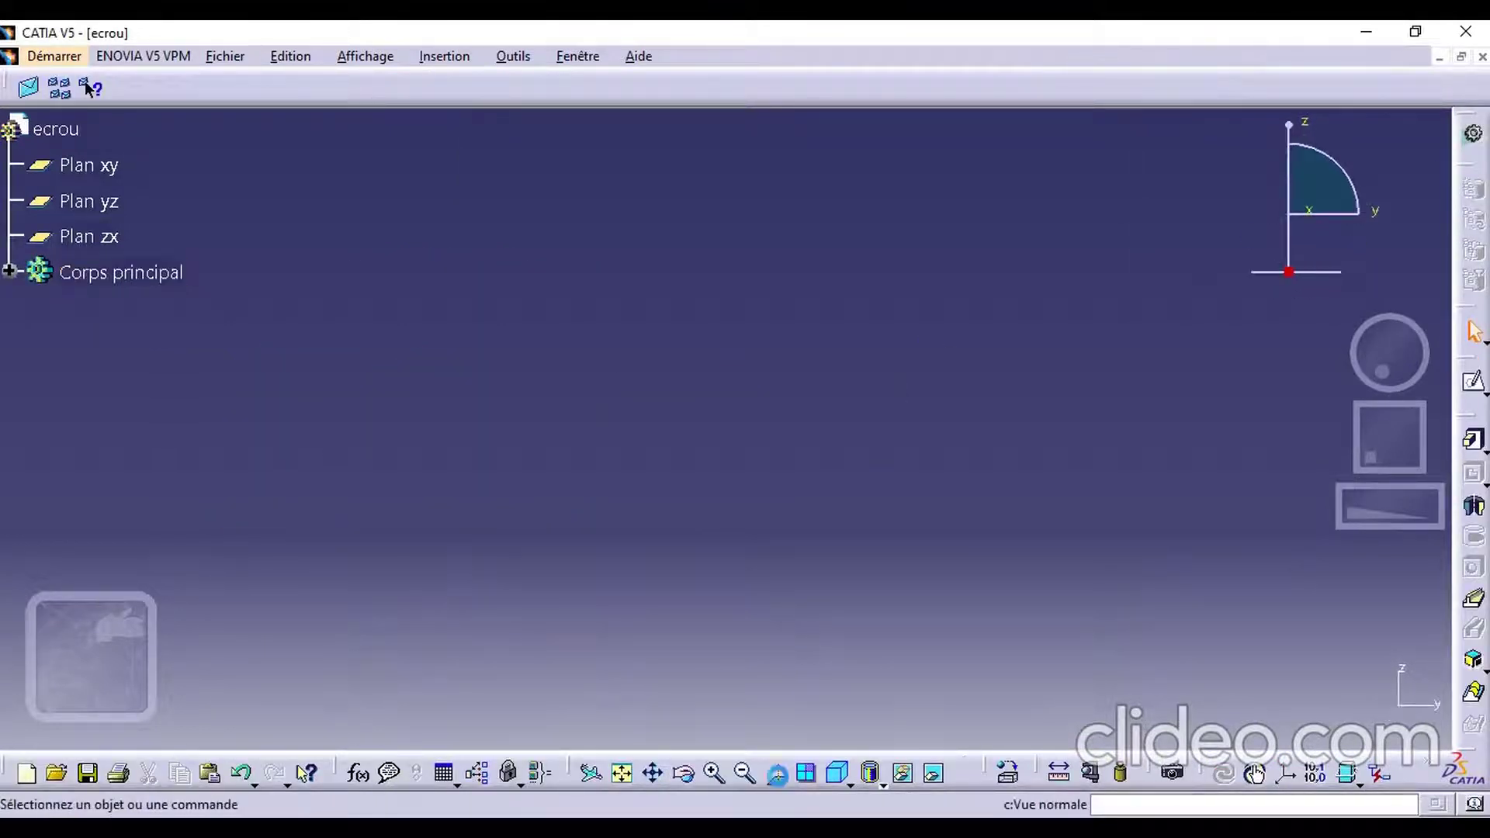
left_click(623, 774)
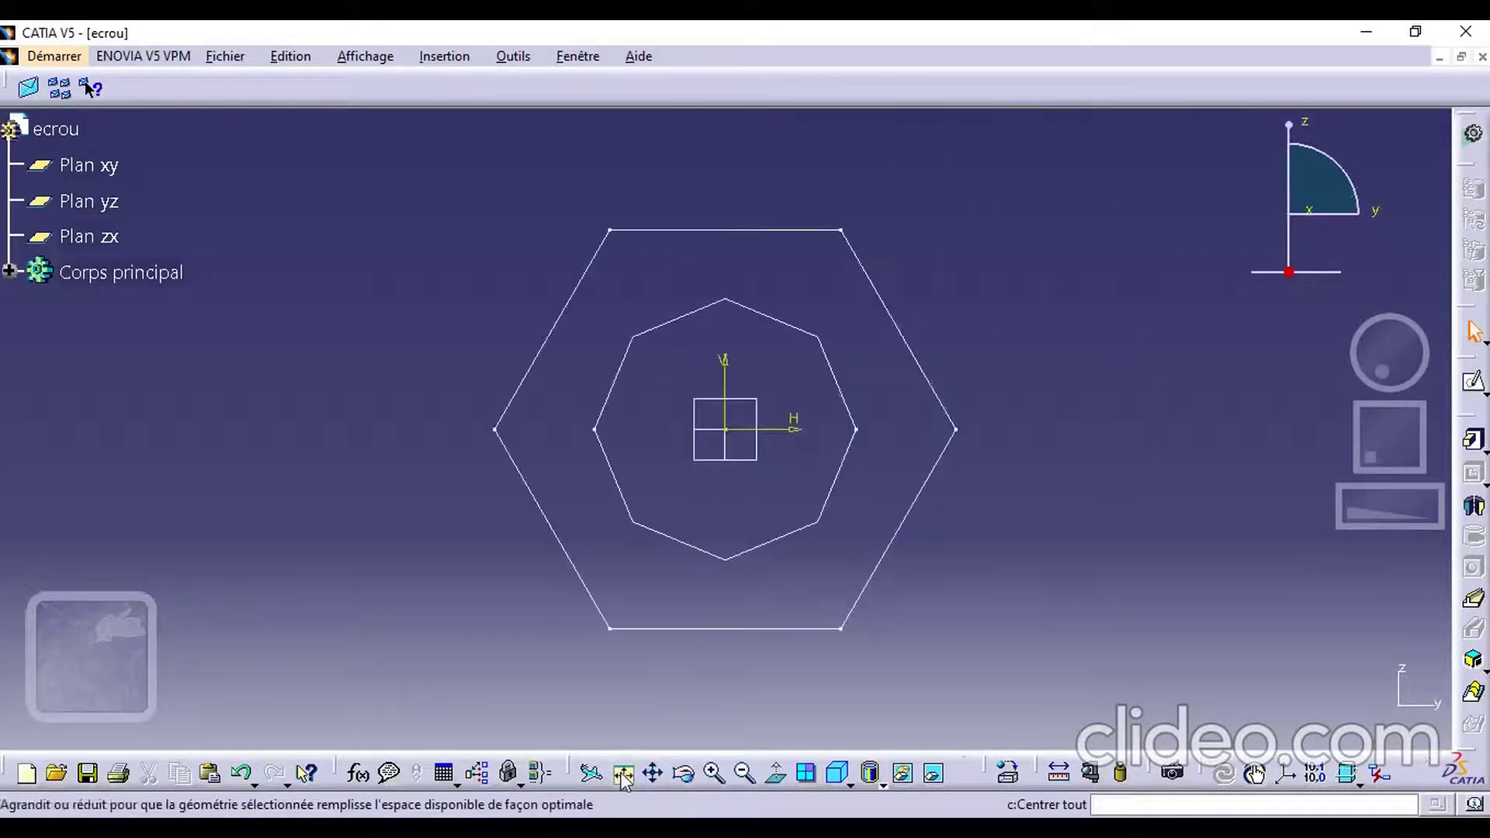
left_click(1475, 442)
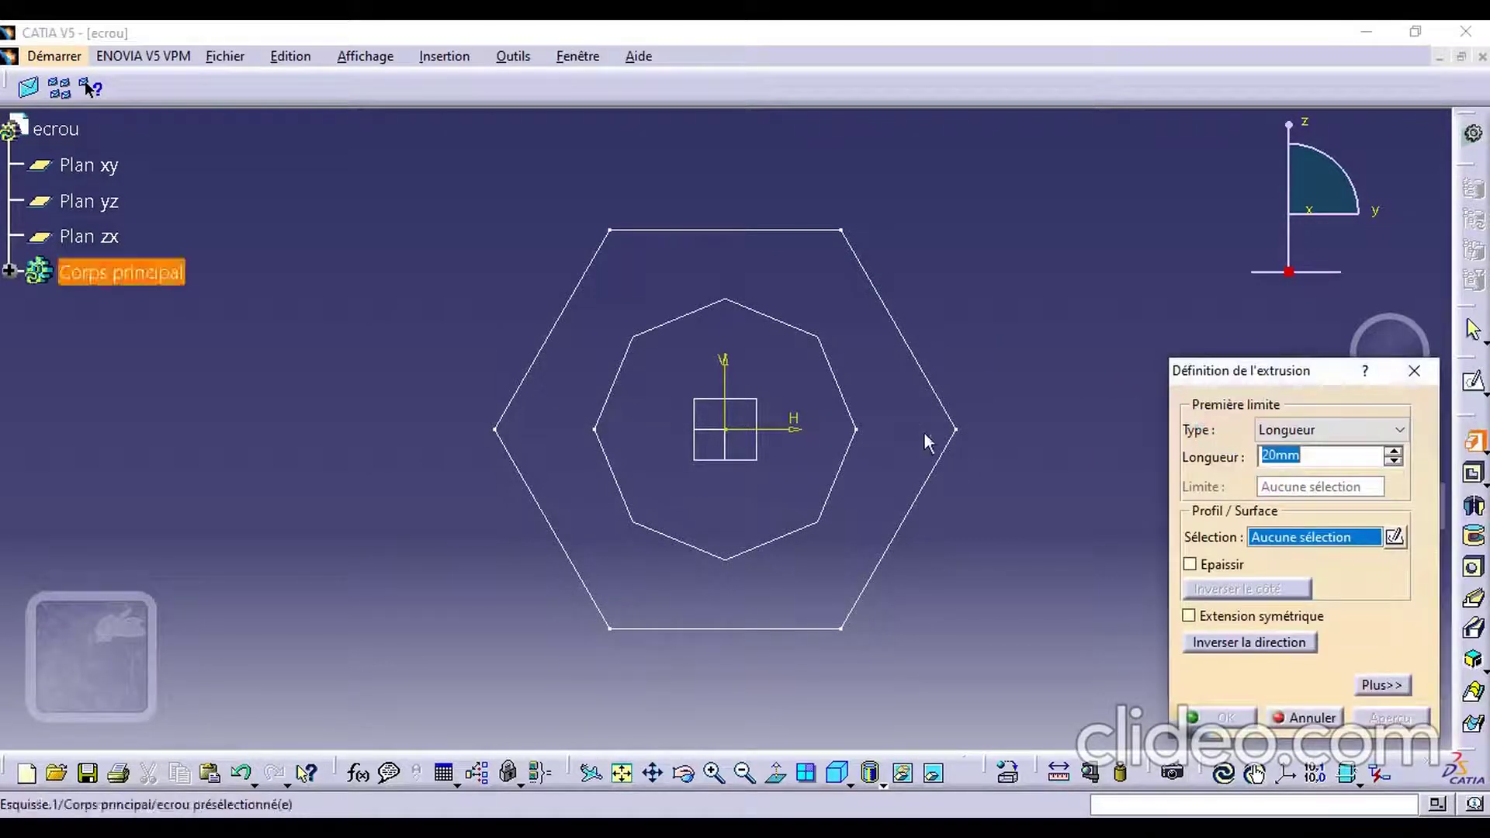
left_click(1064, 425)
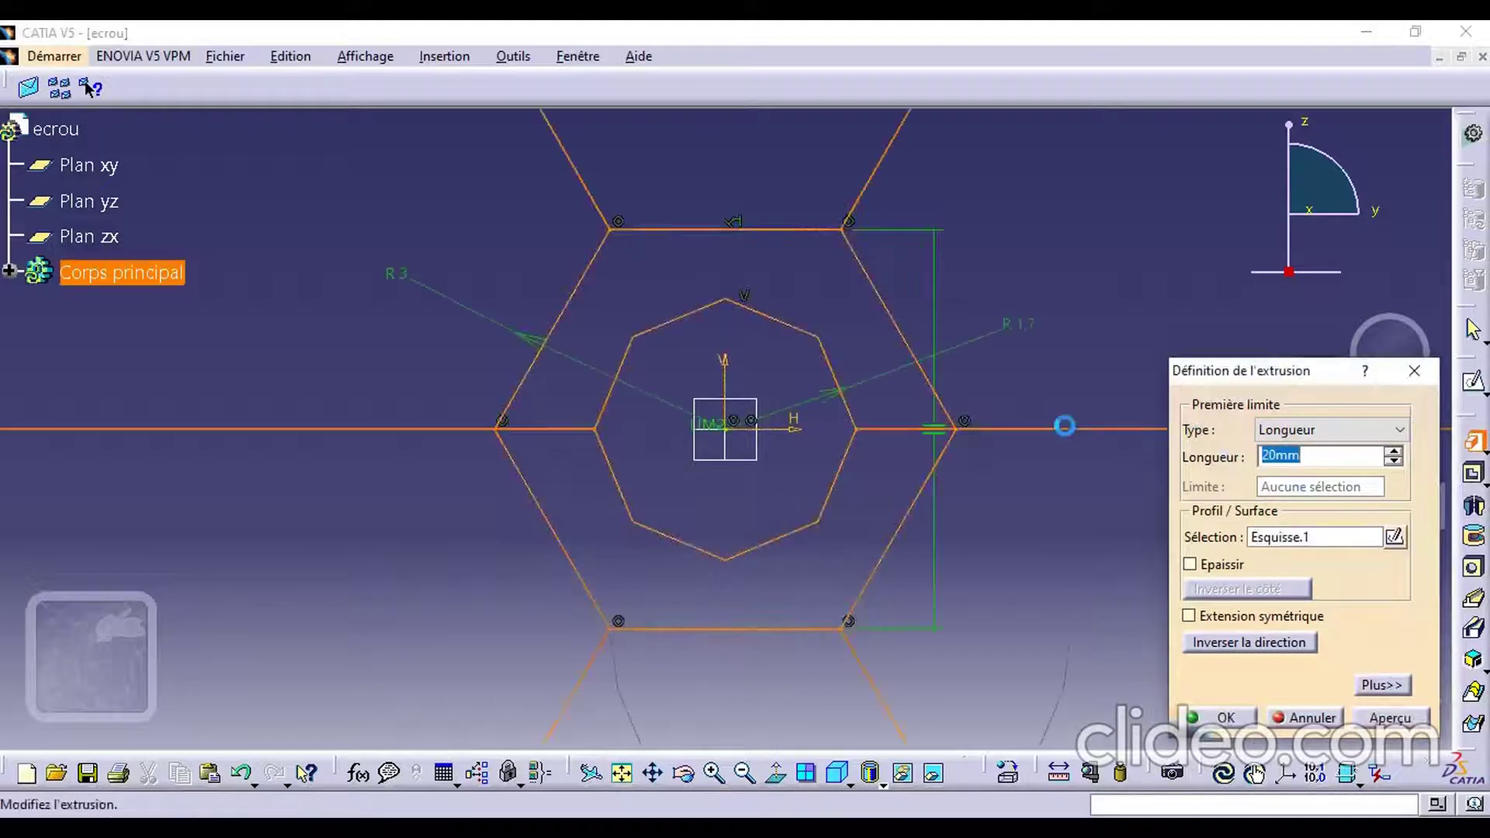
type("2")
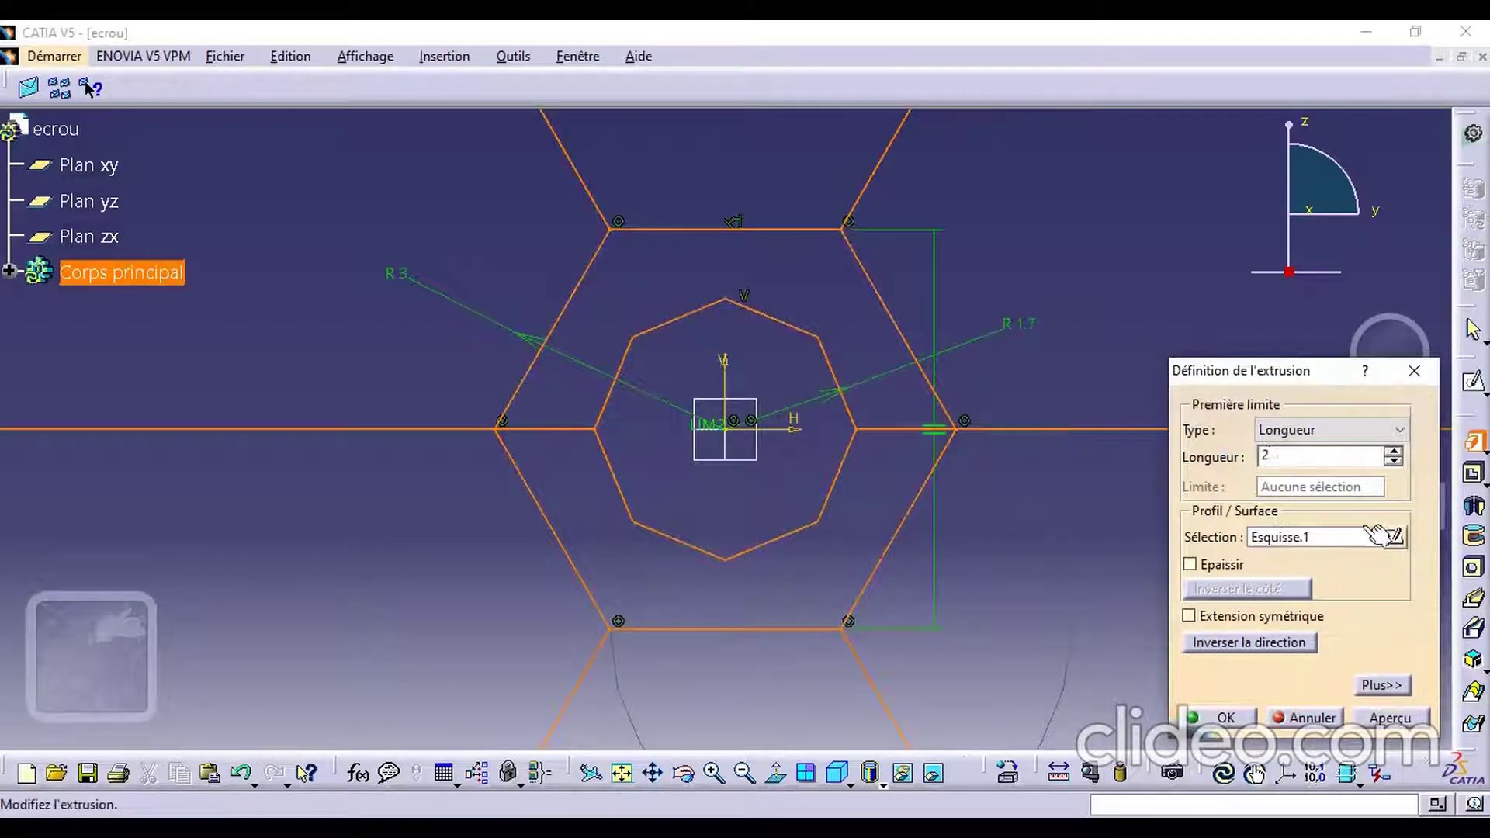
left_click(1389, 720)
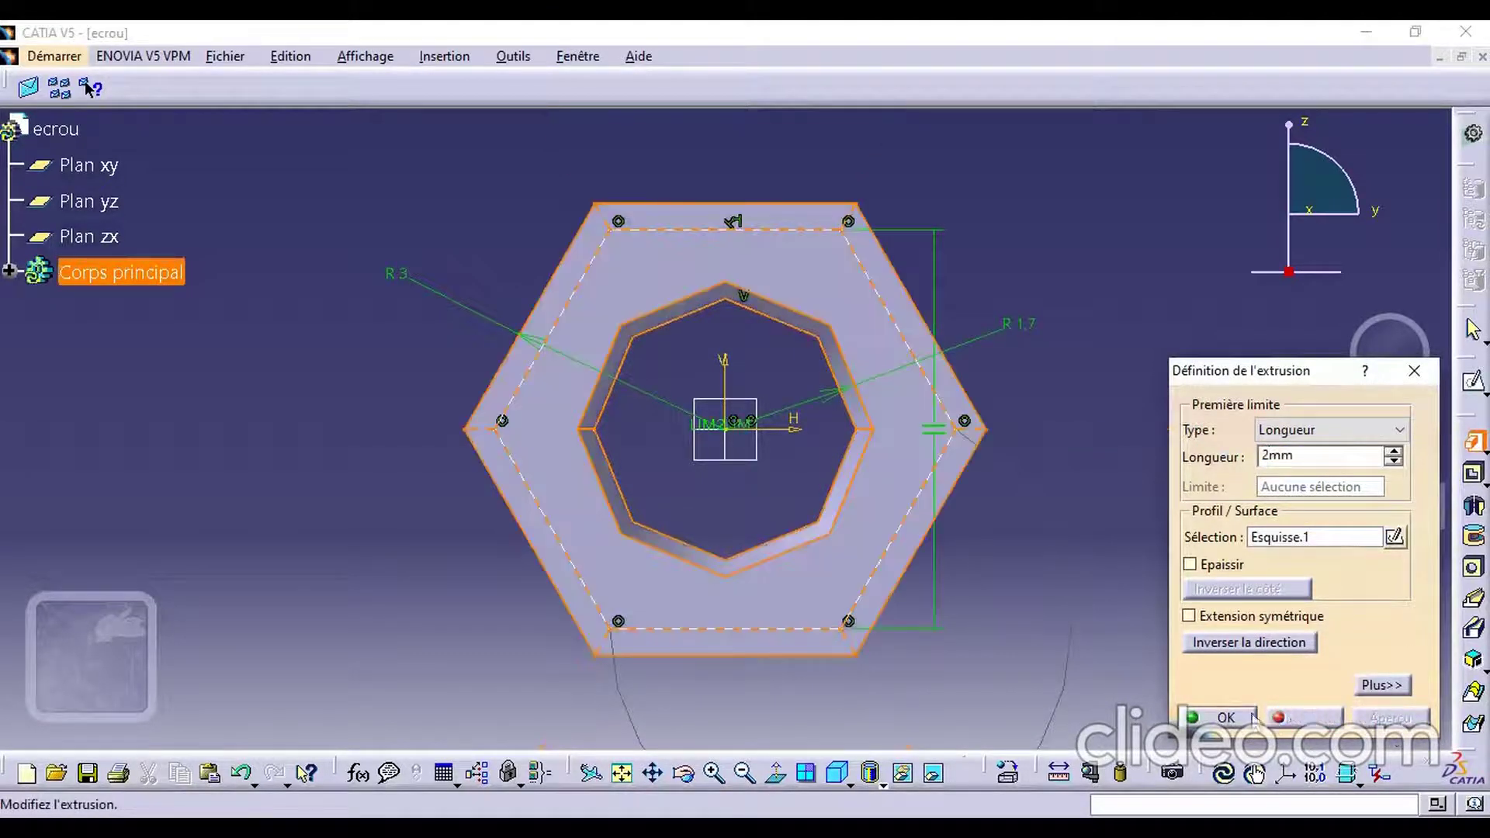
left_click(1237, 718)
Confirm the nut extrusion and set the fill colour of the ecrou main body to green
middle_click_drag(1069, 473, 1017, 513)
middle_click_drag(1130, 499, 893, 435)
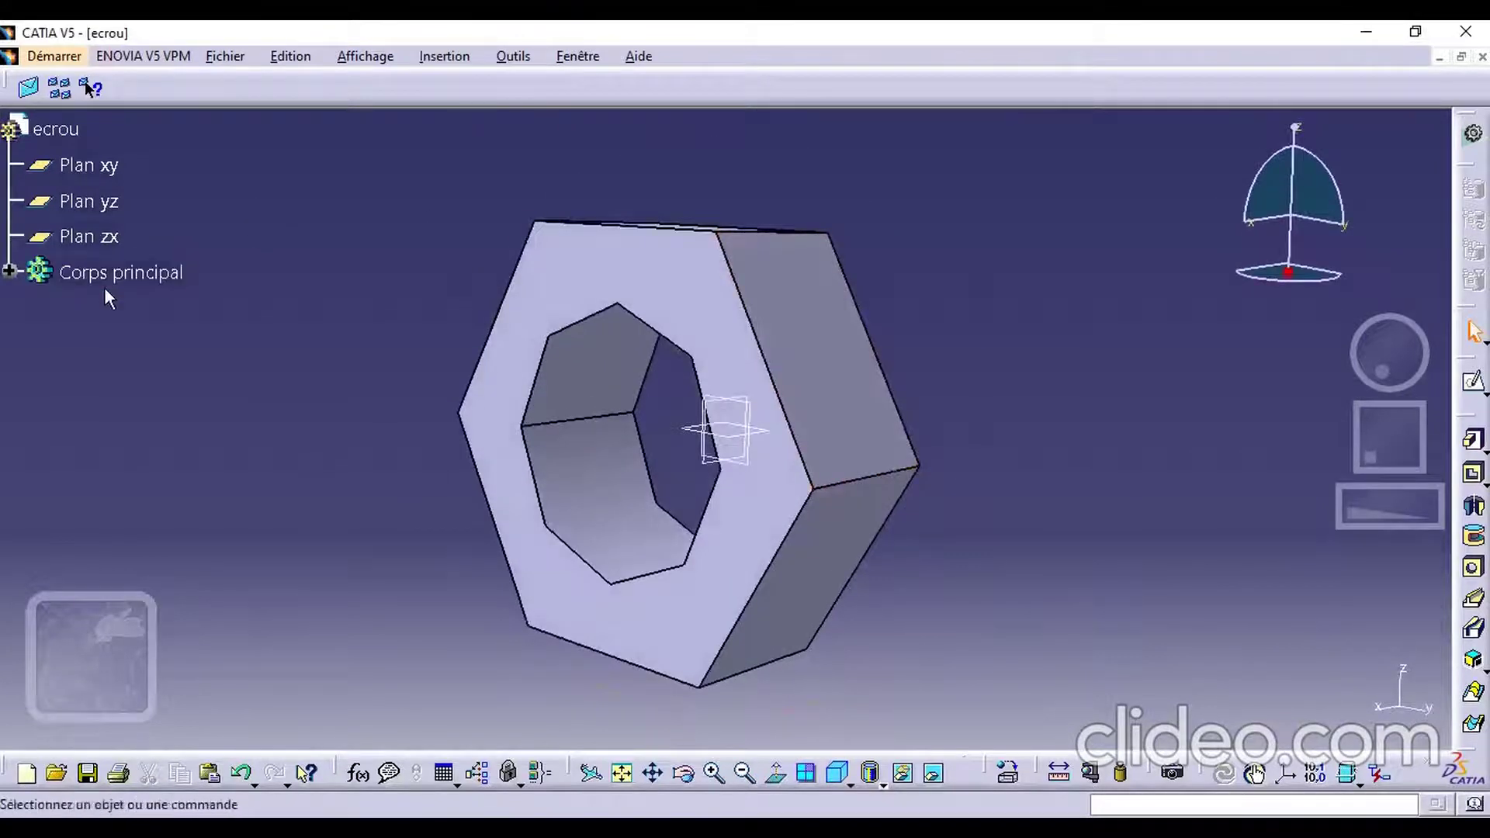
left_click(121, 275)
right_click(120, 275)
left_click(198, 379)
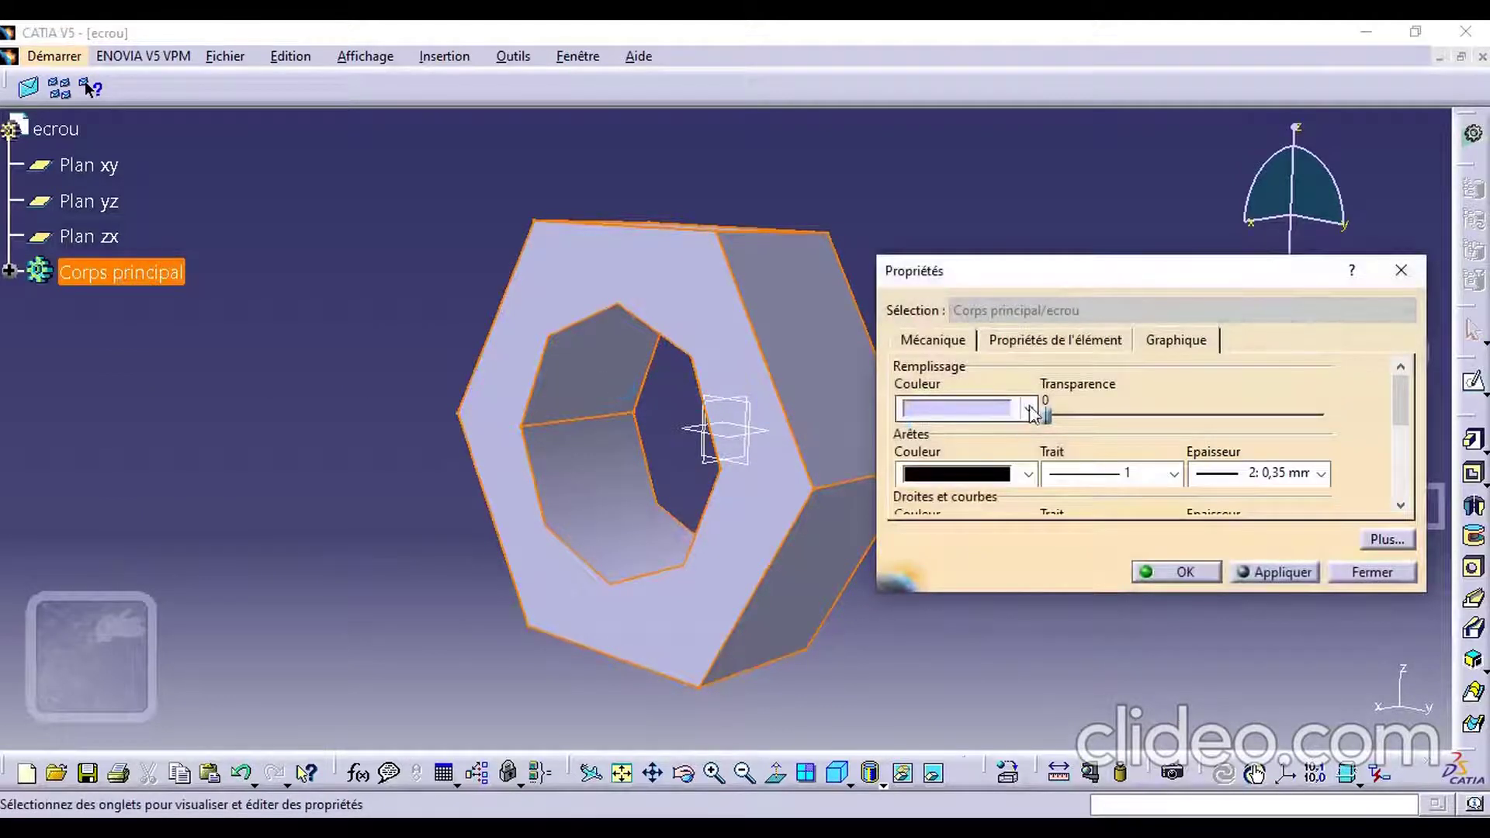
left_click(1029, 409)
left_click(968, 342)
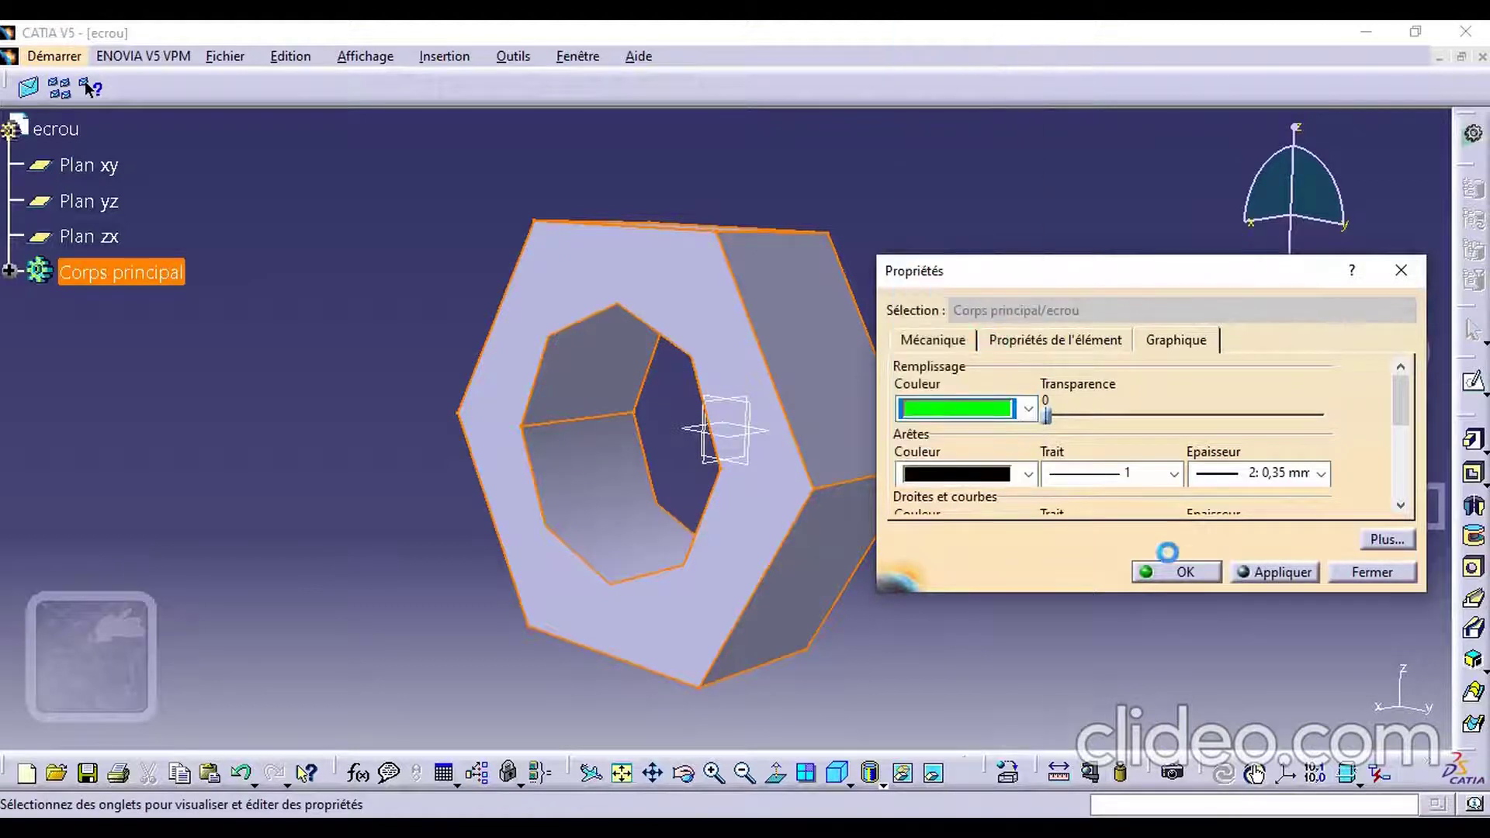
left_click(1174, 571)
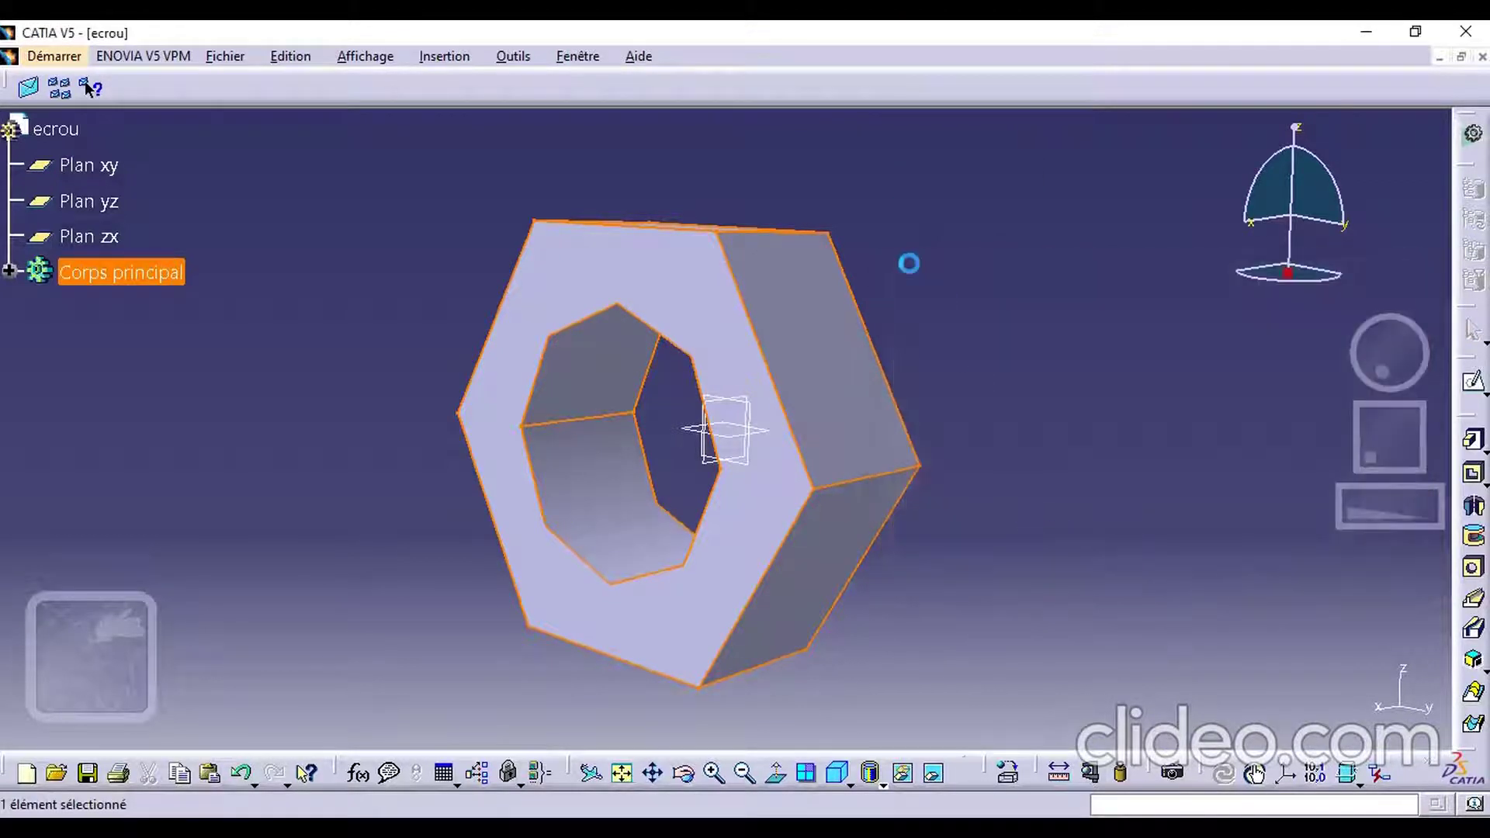
left_click(900, 271)
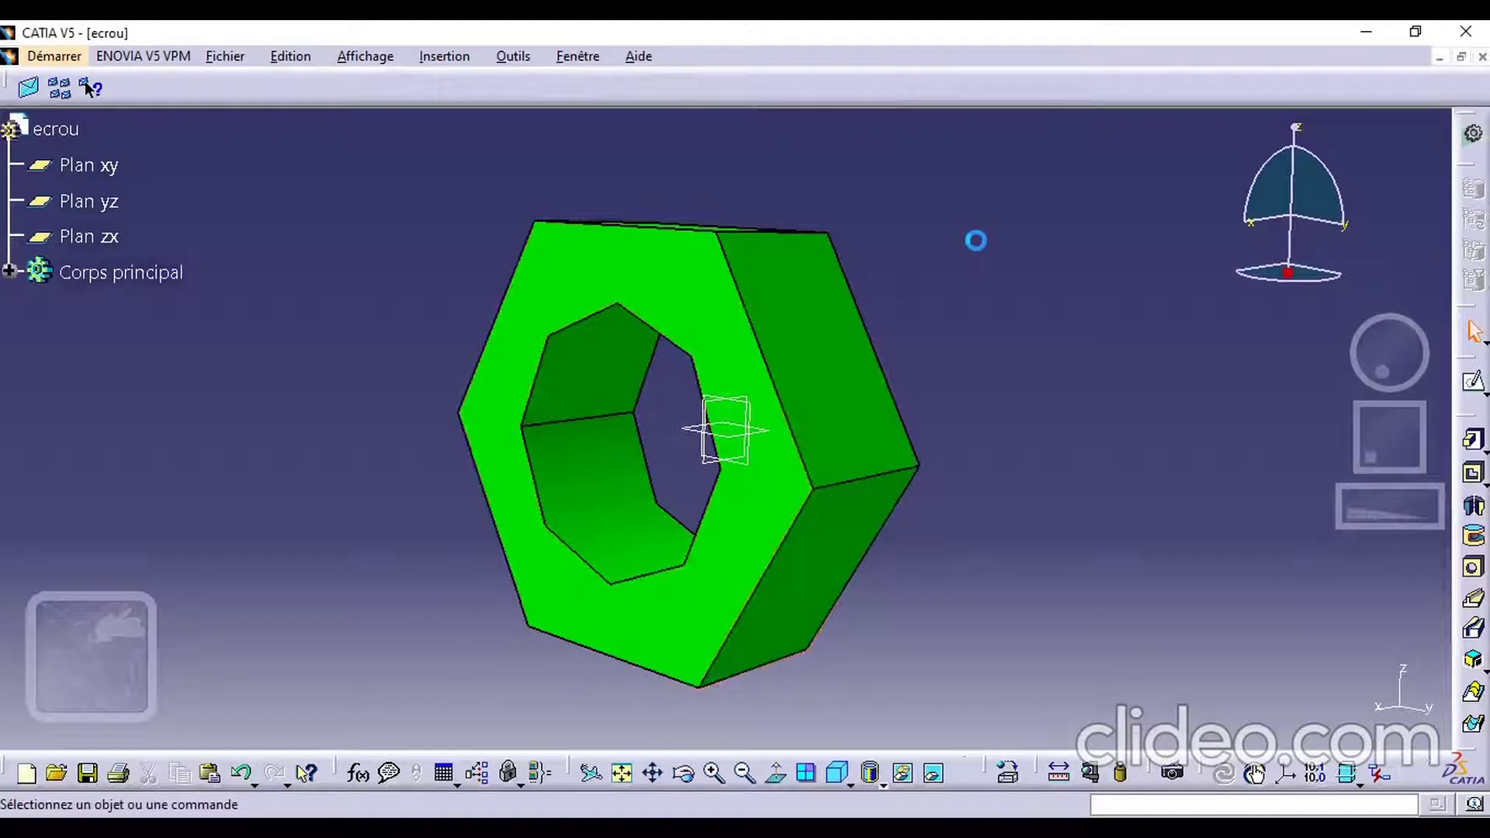
Save the part as ecrou in the Verin folder and minimise its window
key("ctrl+s")
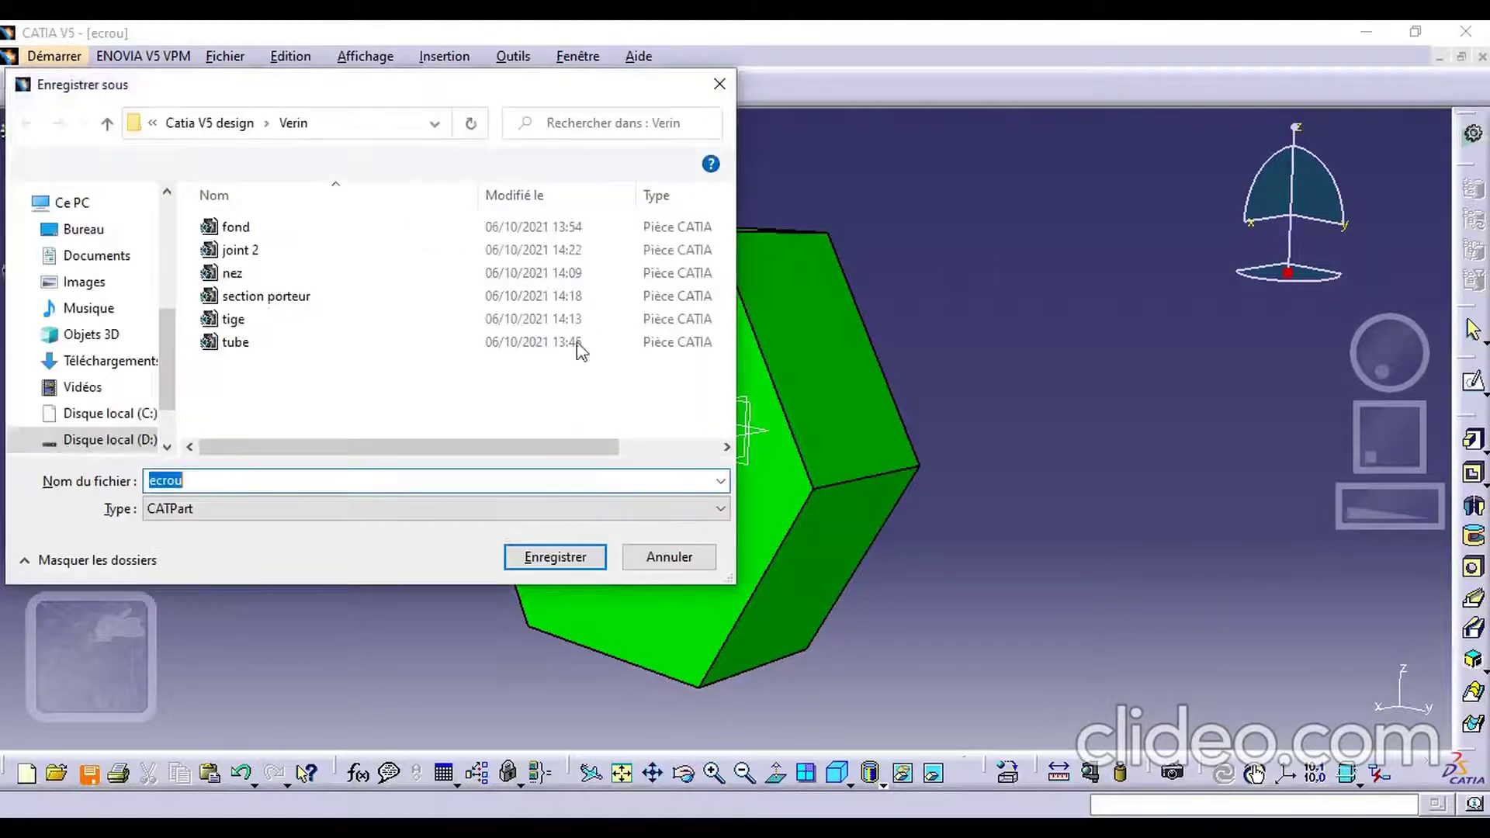
left_click(578, 558)
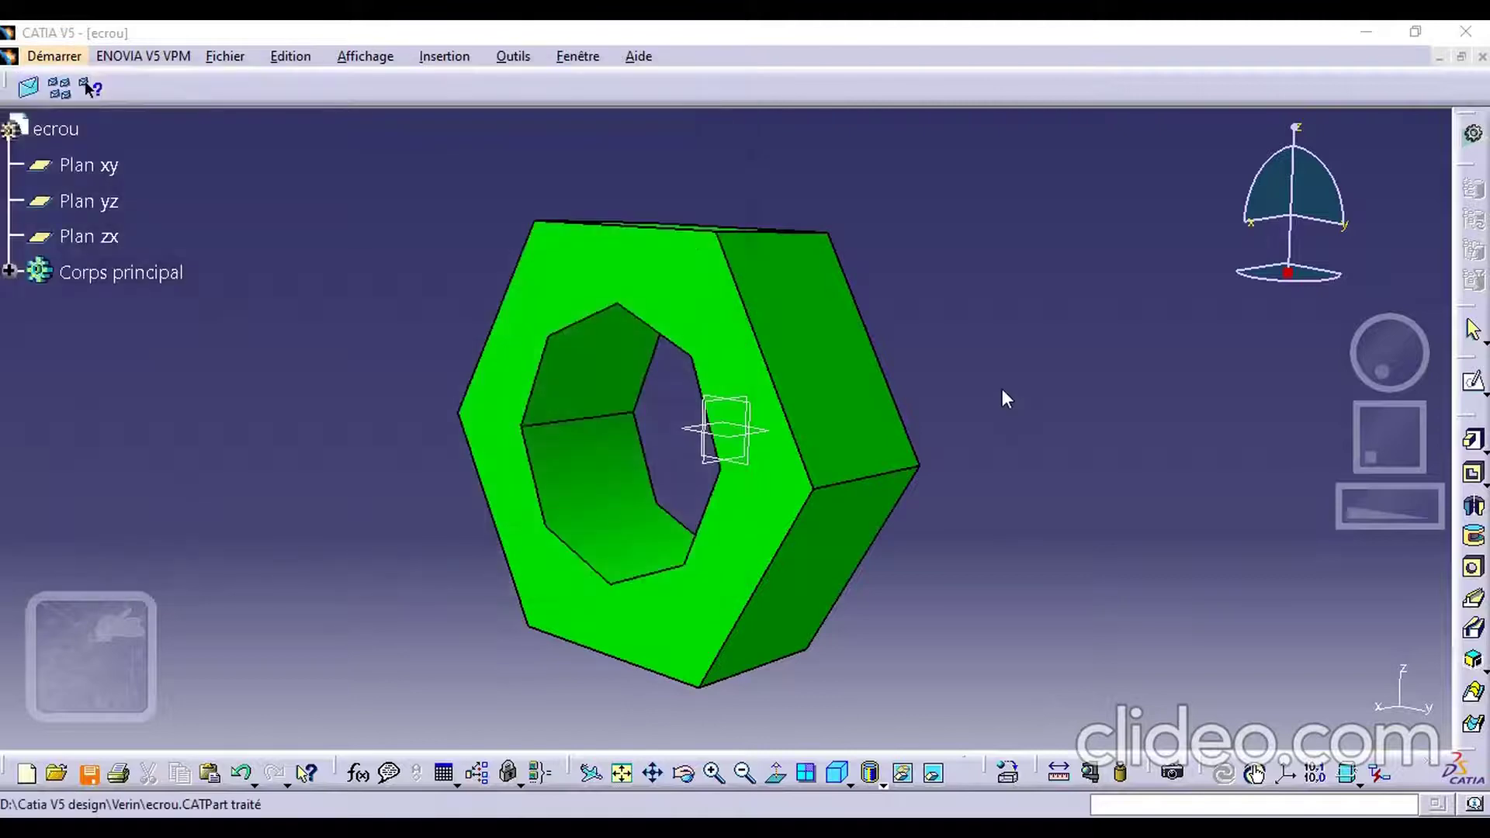
left_click(1439, 59)
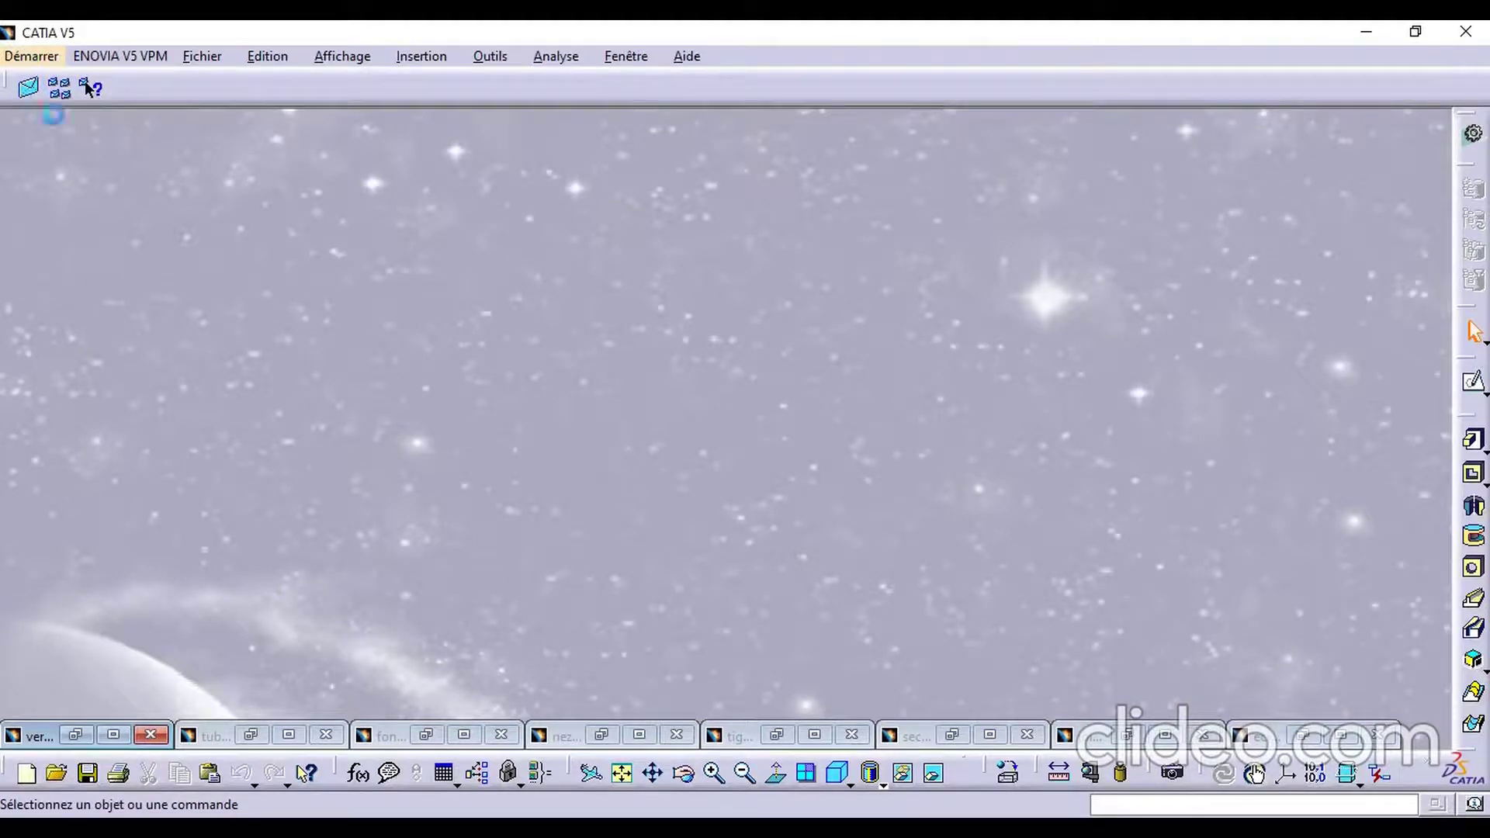
Create a new assembly product and maximise its window
left_click(35, 62)
left_click(34, 62)
left_click(34, 63)
mouse_move(233, 109)
left_click(400, 123)
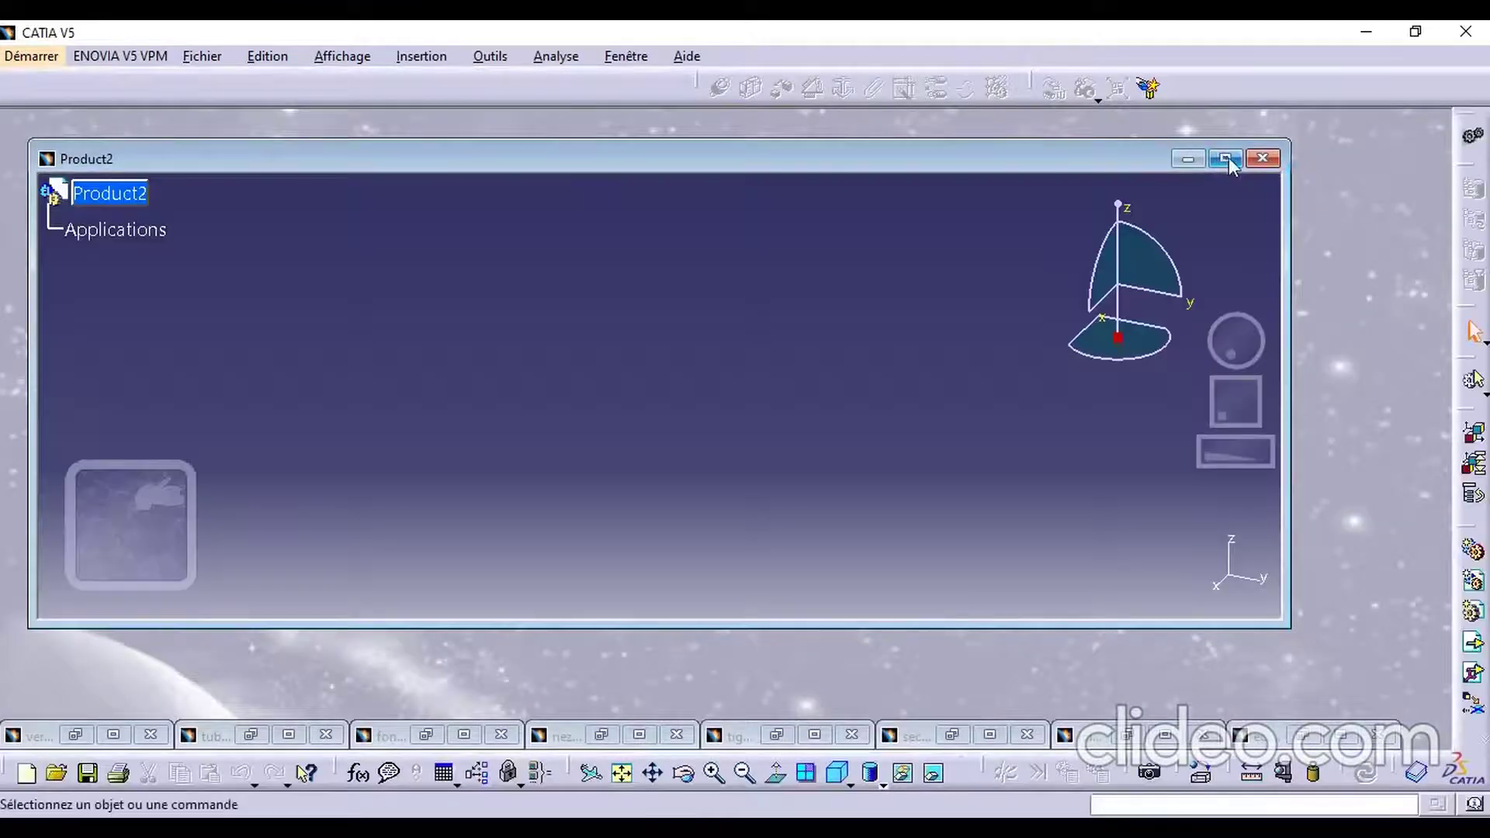
left_click(1227, 158)
Set the new product's reference to VERIN in its properties
left_click(69, 129)
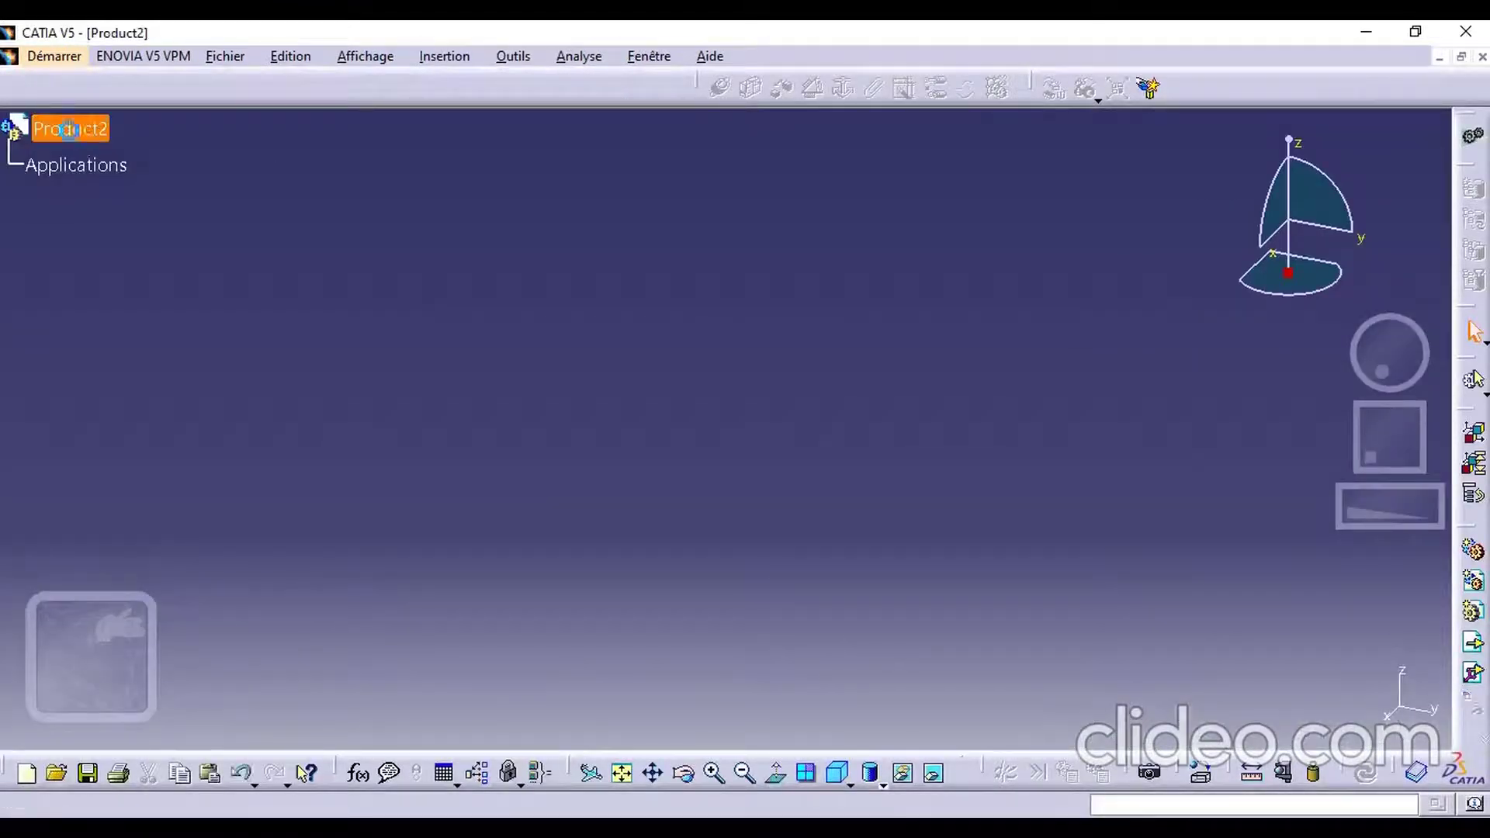
right_click(70, 130)
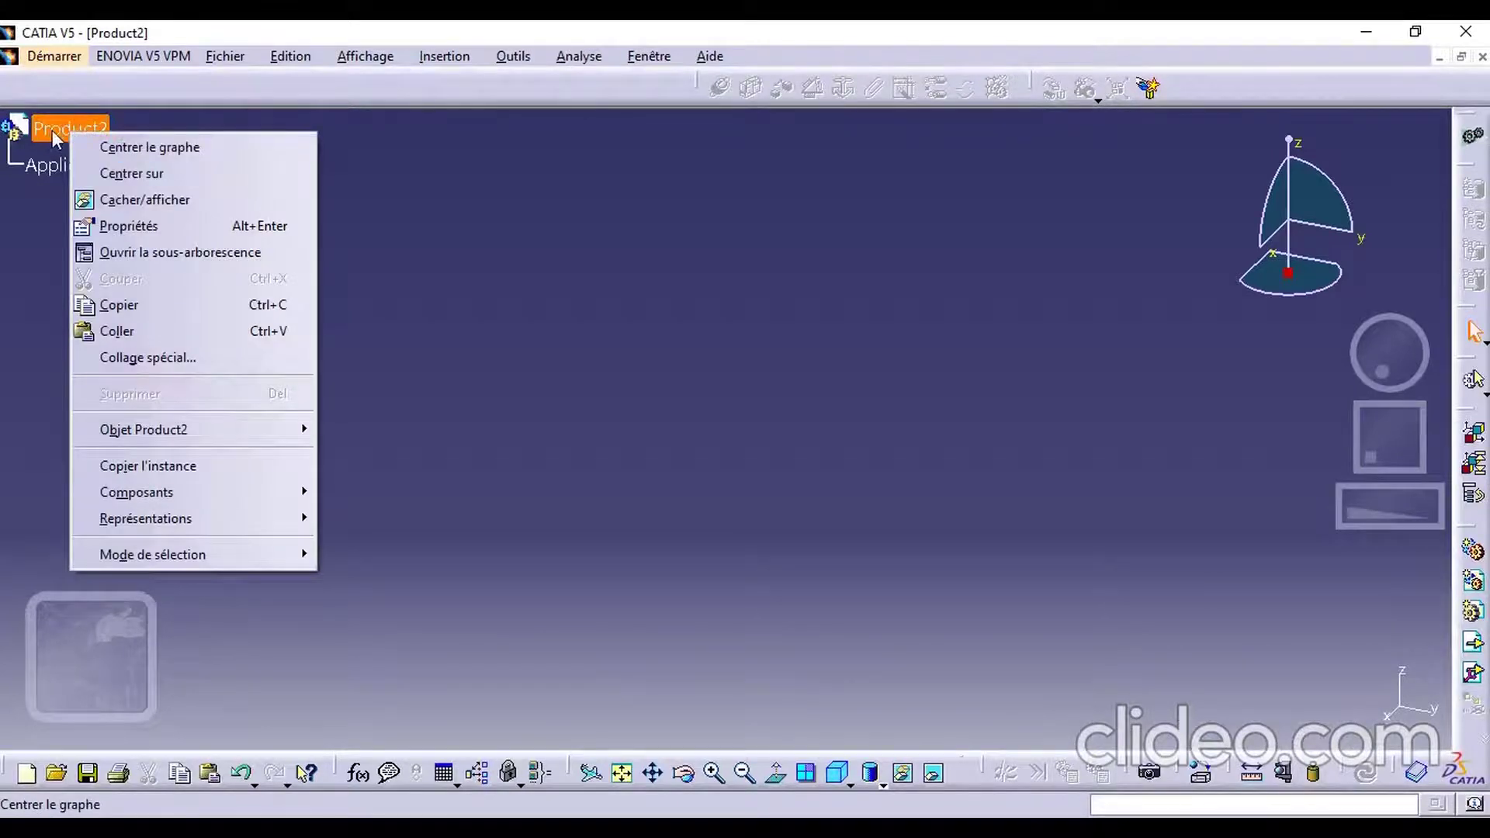
left_click(160, 225)
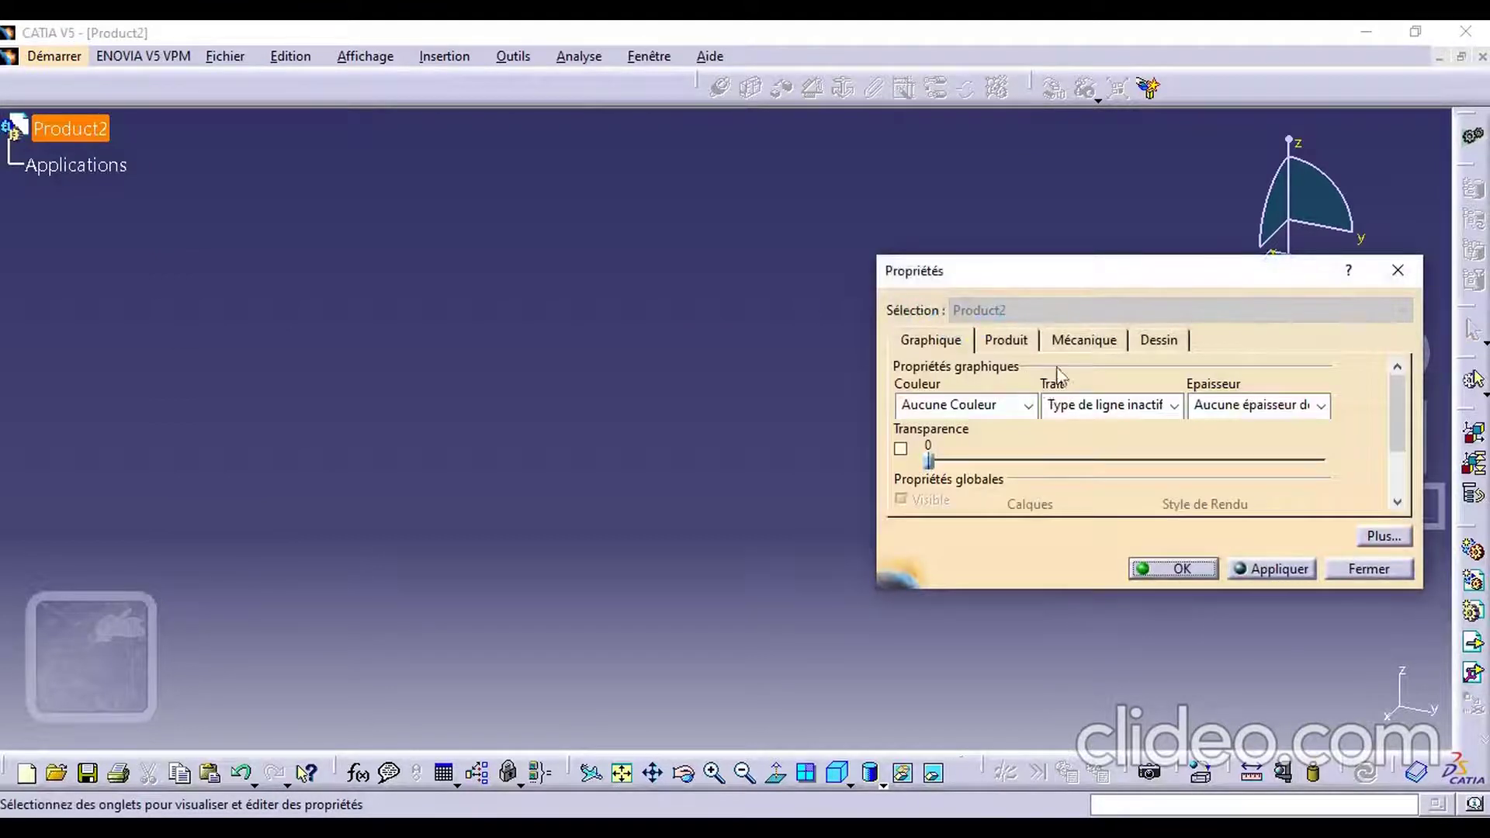
left_click(1087, 346)
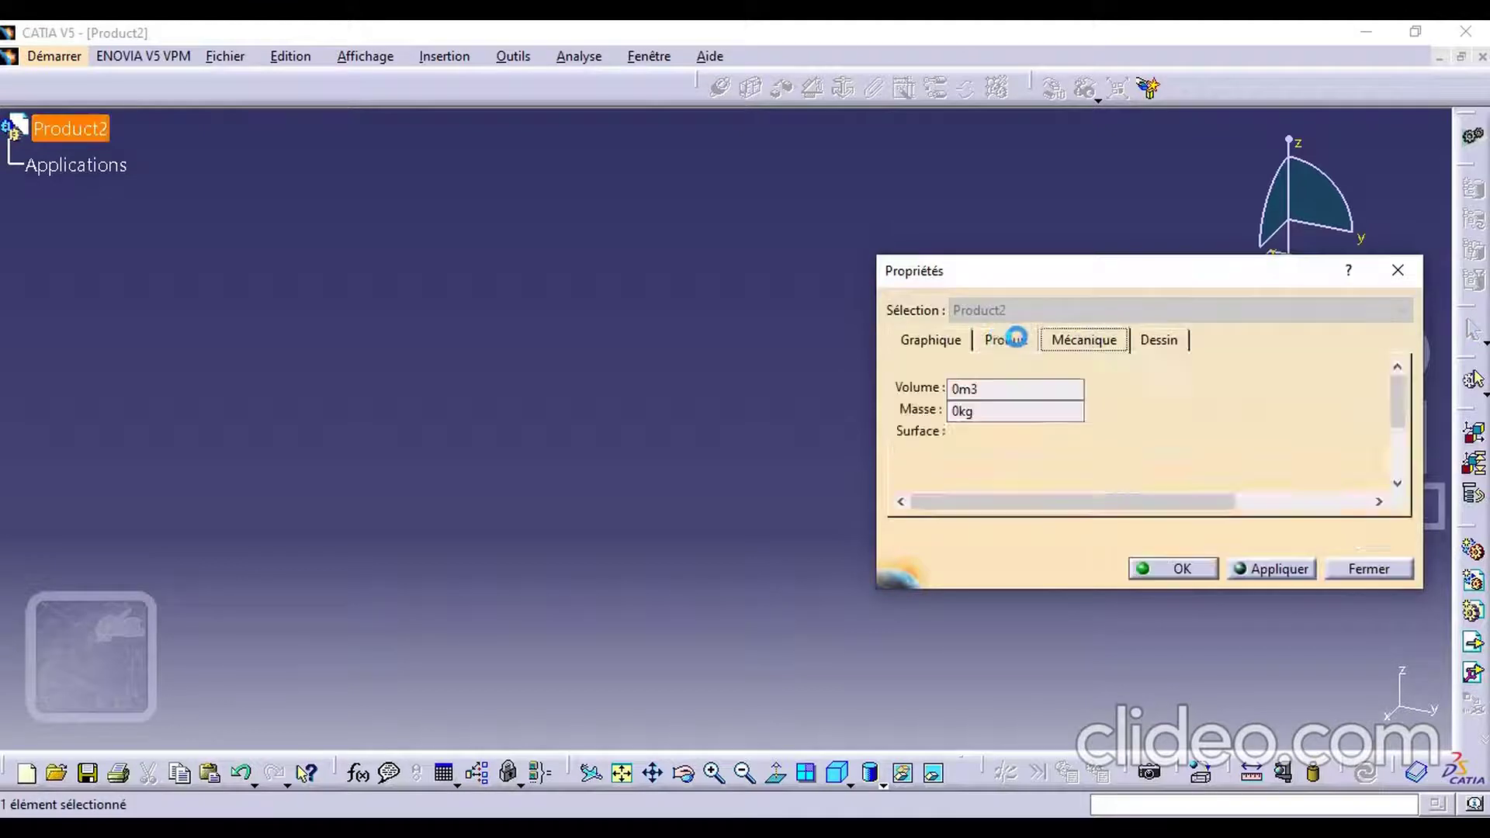
left_click(1006, 341)
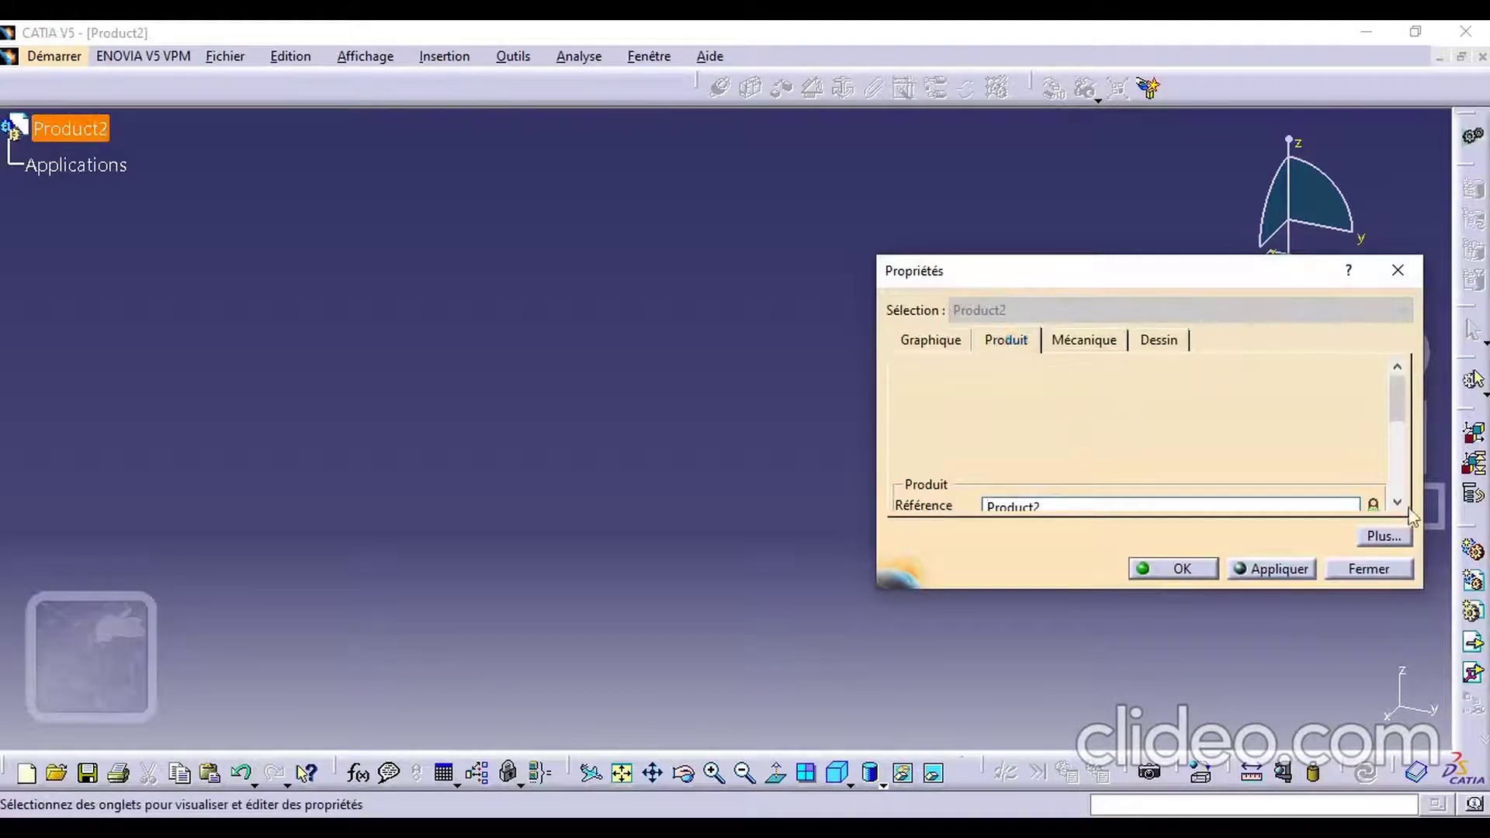
left_click(1397, 505)
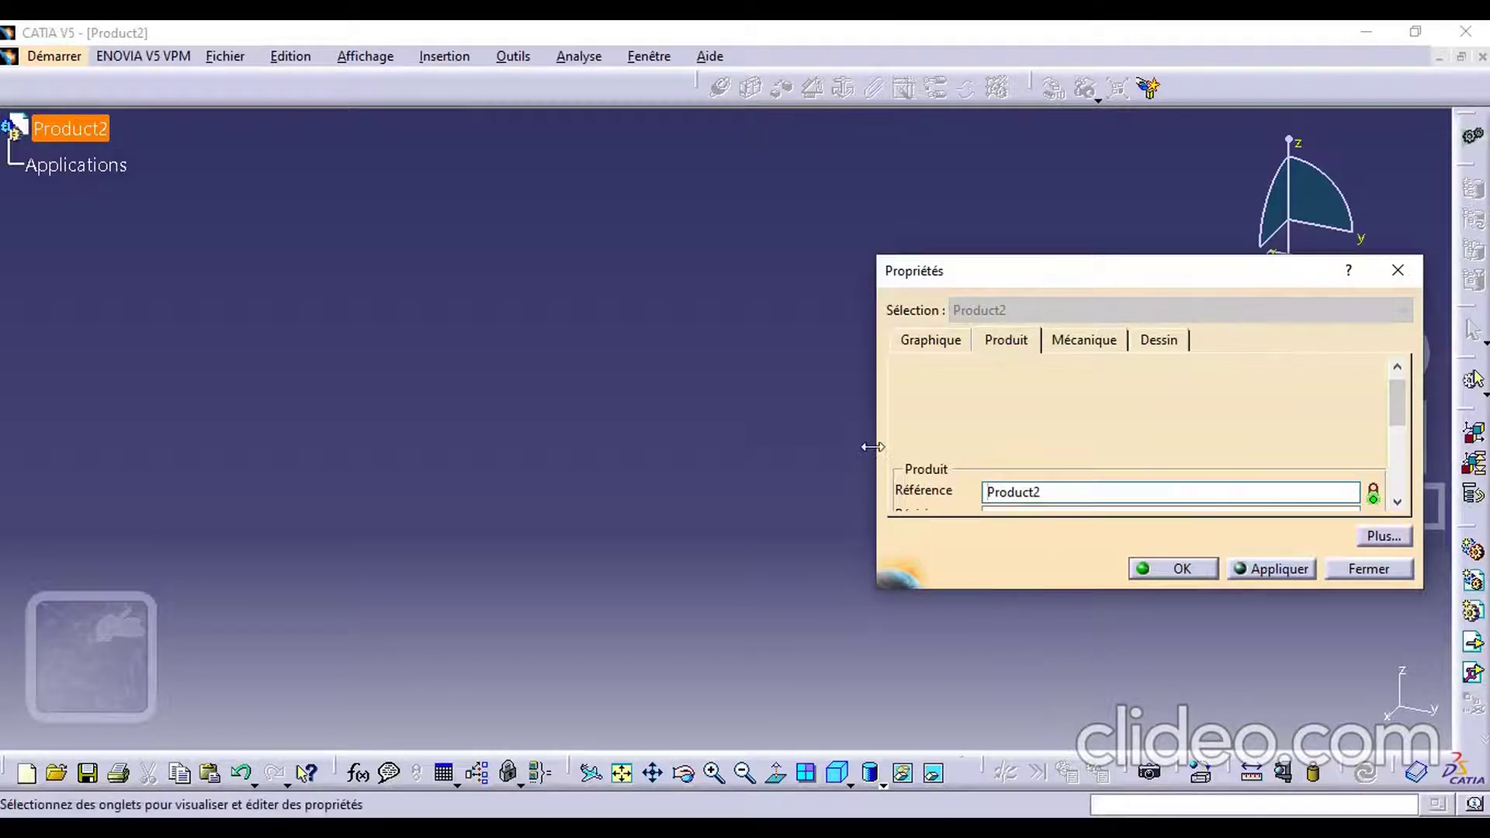
left_click_drag(808, 443, 744, 443)
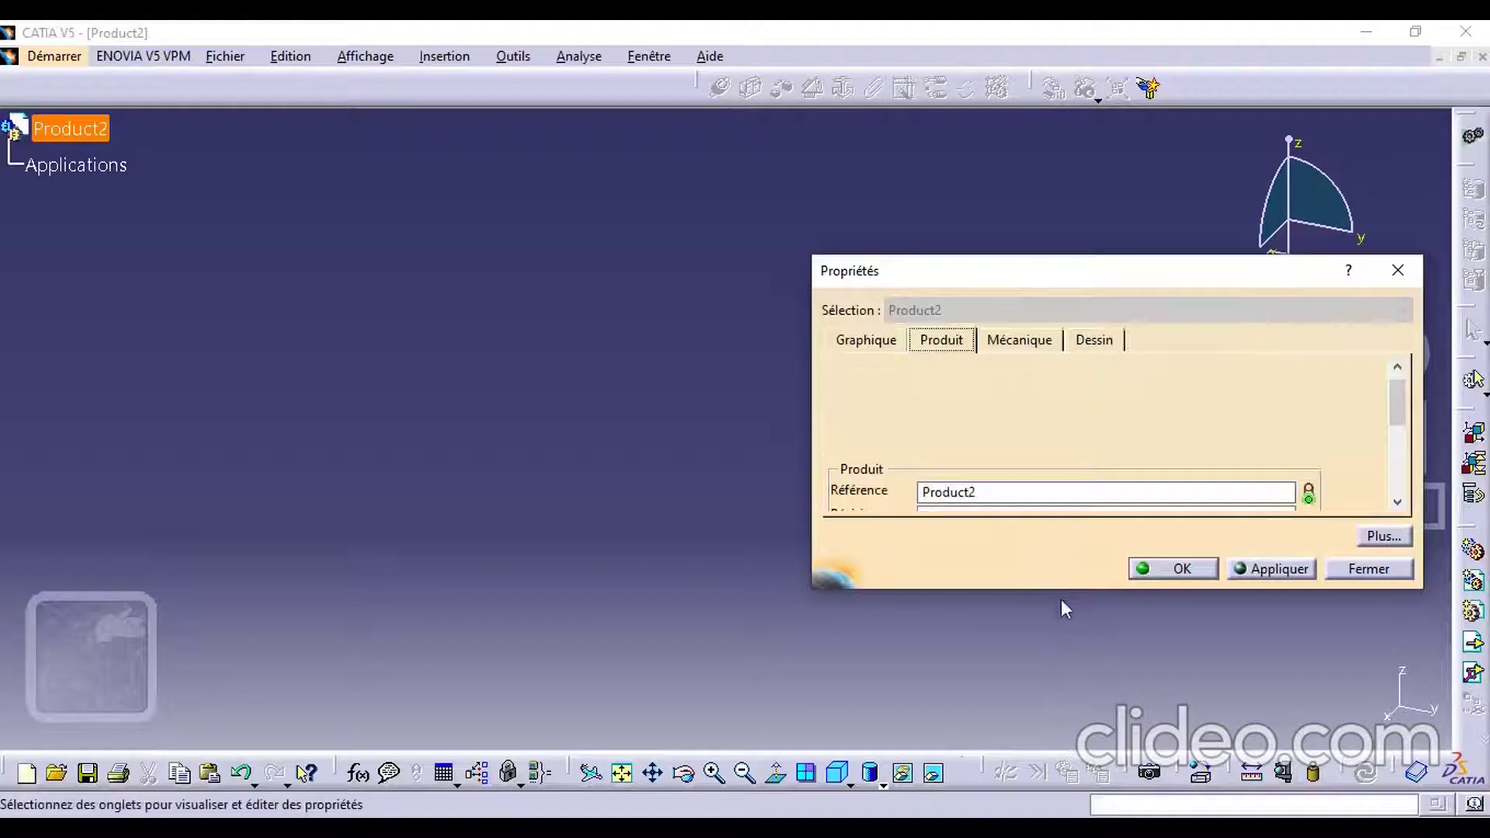
left_click_drag(1063, 591, 1073, 746)
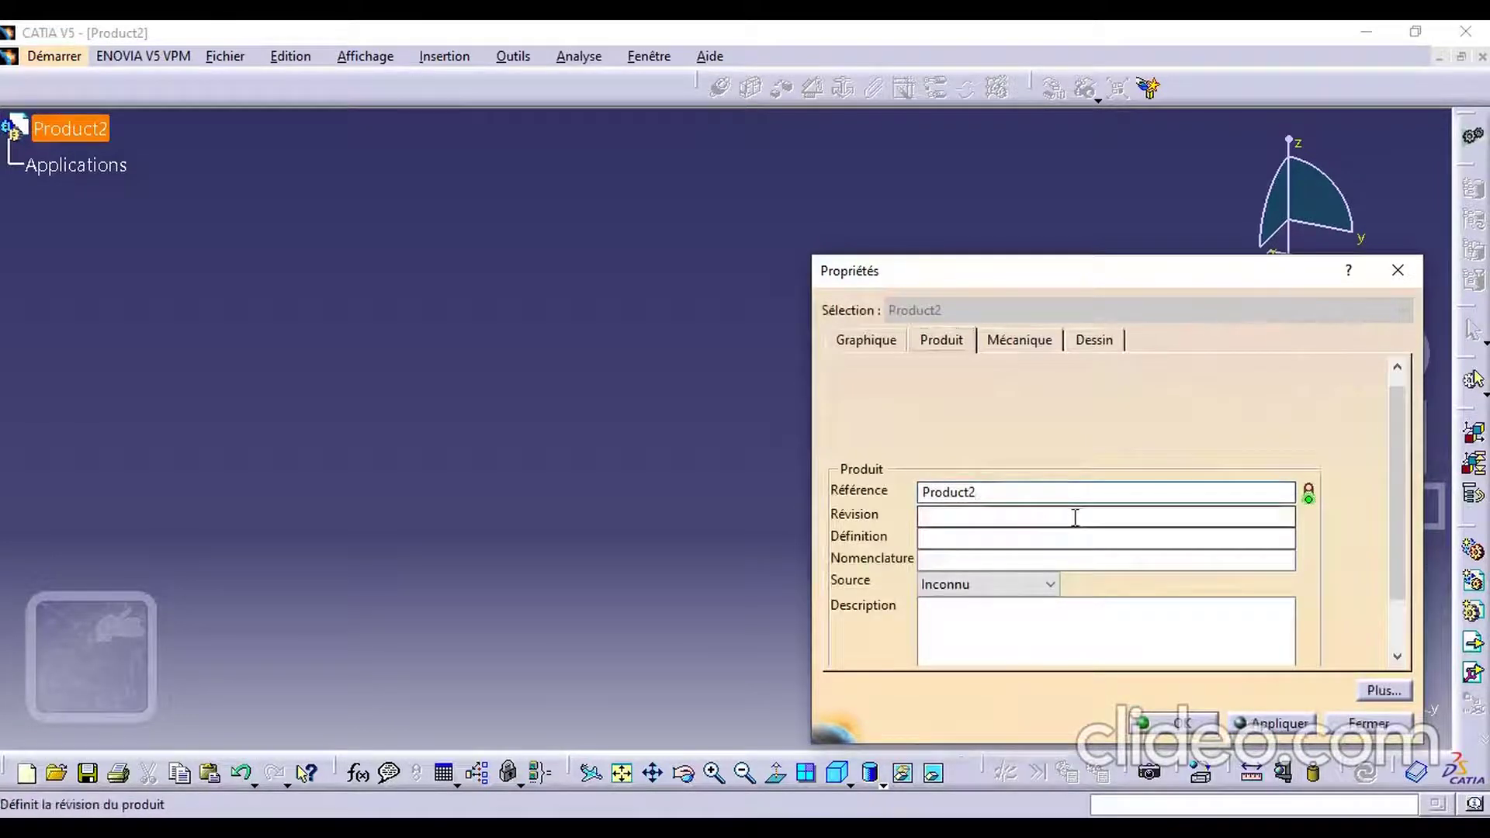
key("BackSpace")
key("BackSpace")
key("BackSpace")
key("BackSpace")
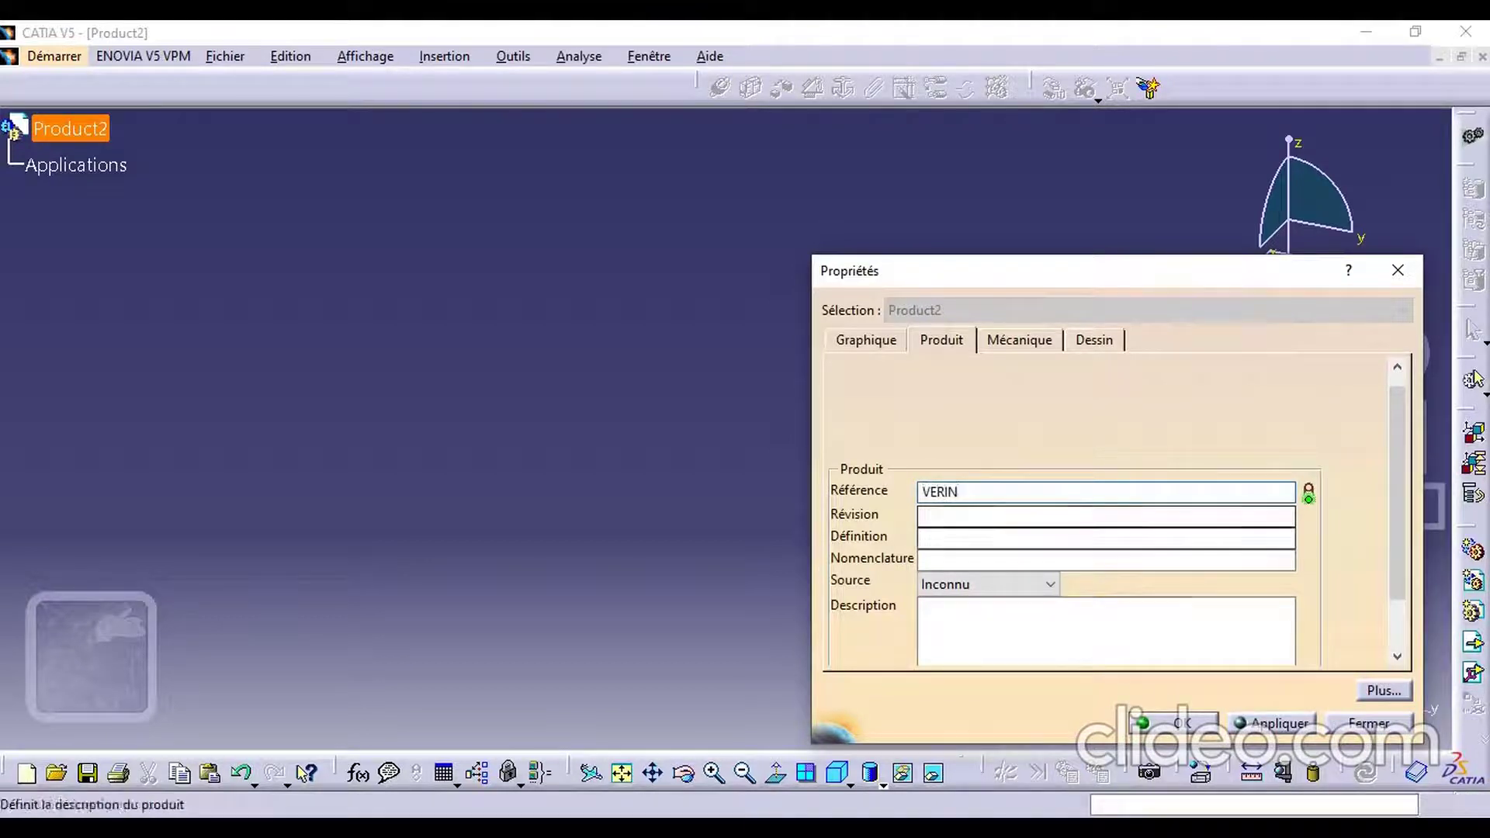
left_click(1164, 732)
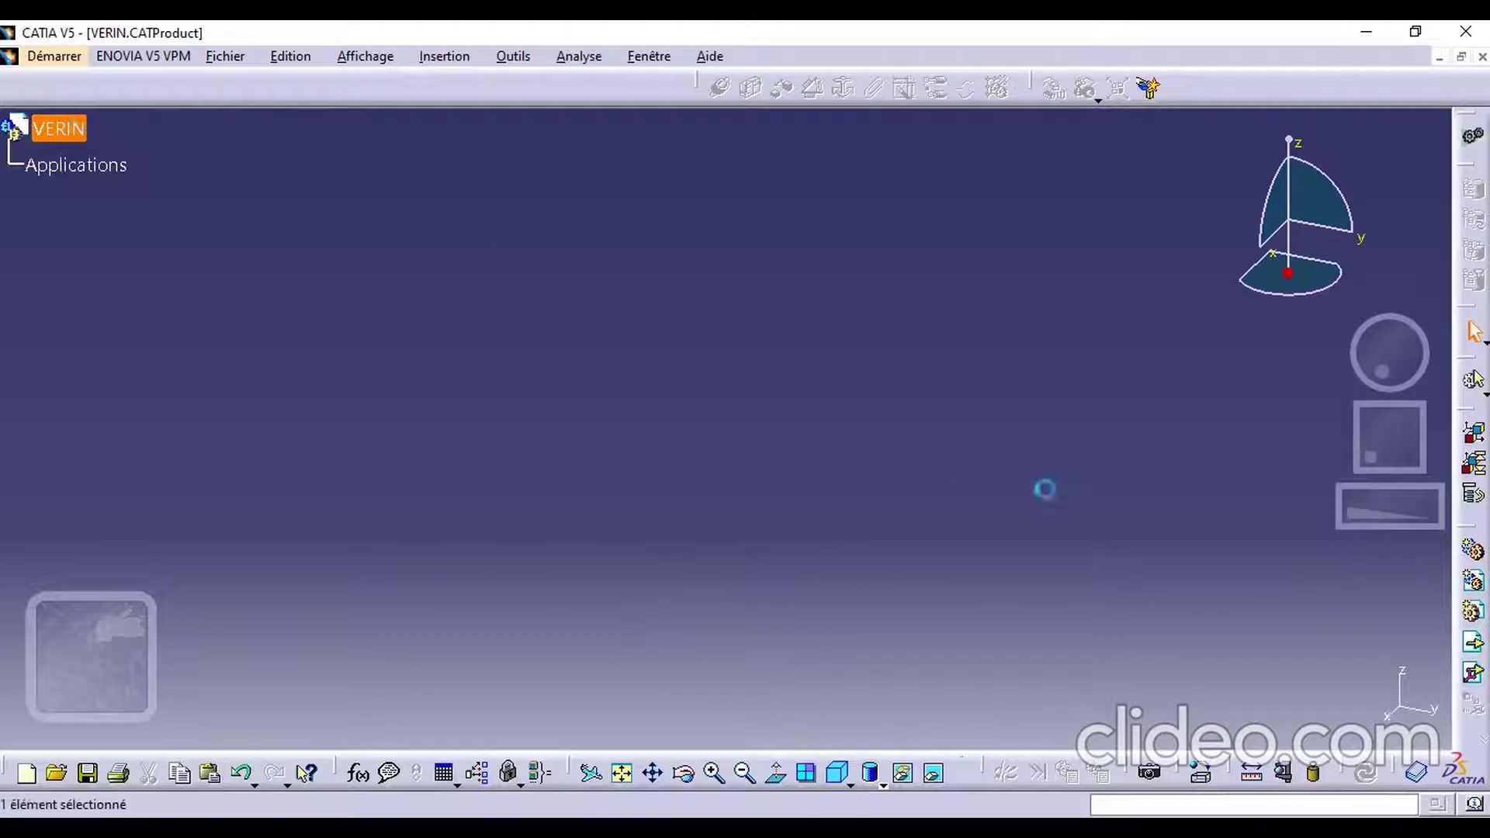
Insert the existing components joint 2, section porteur and tige from the Verin folder into the VERIN product
left_click(1472, 645)
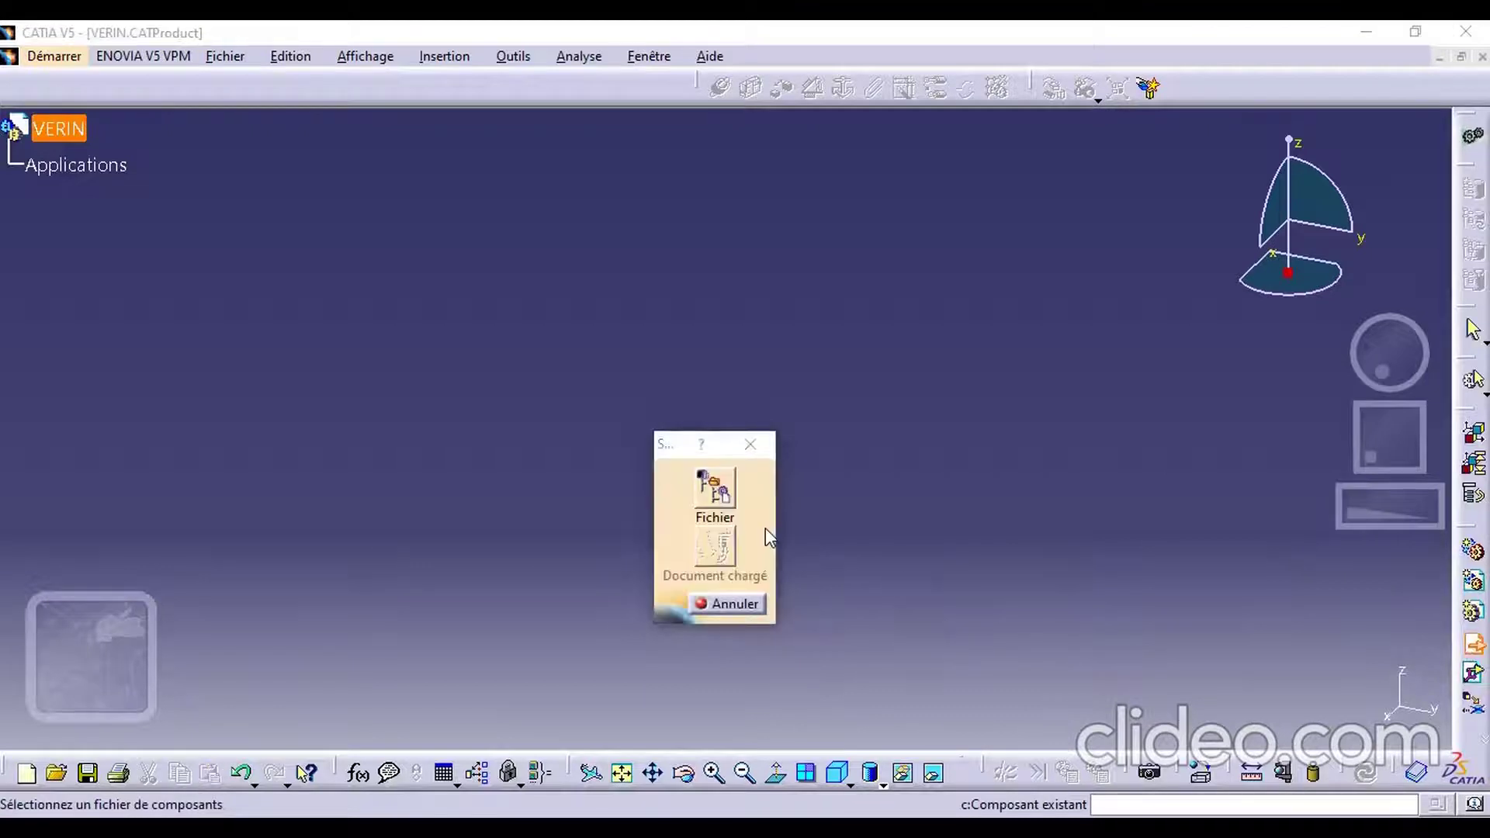
left_click(728, 514)
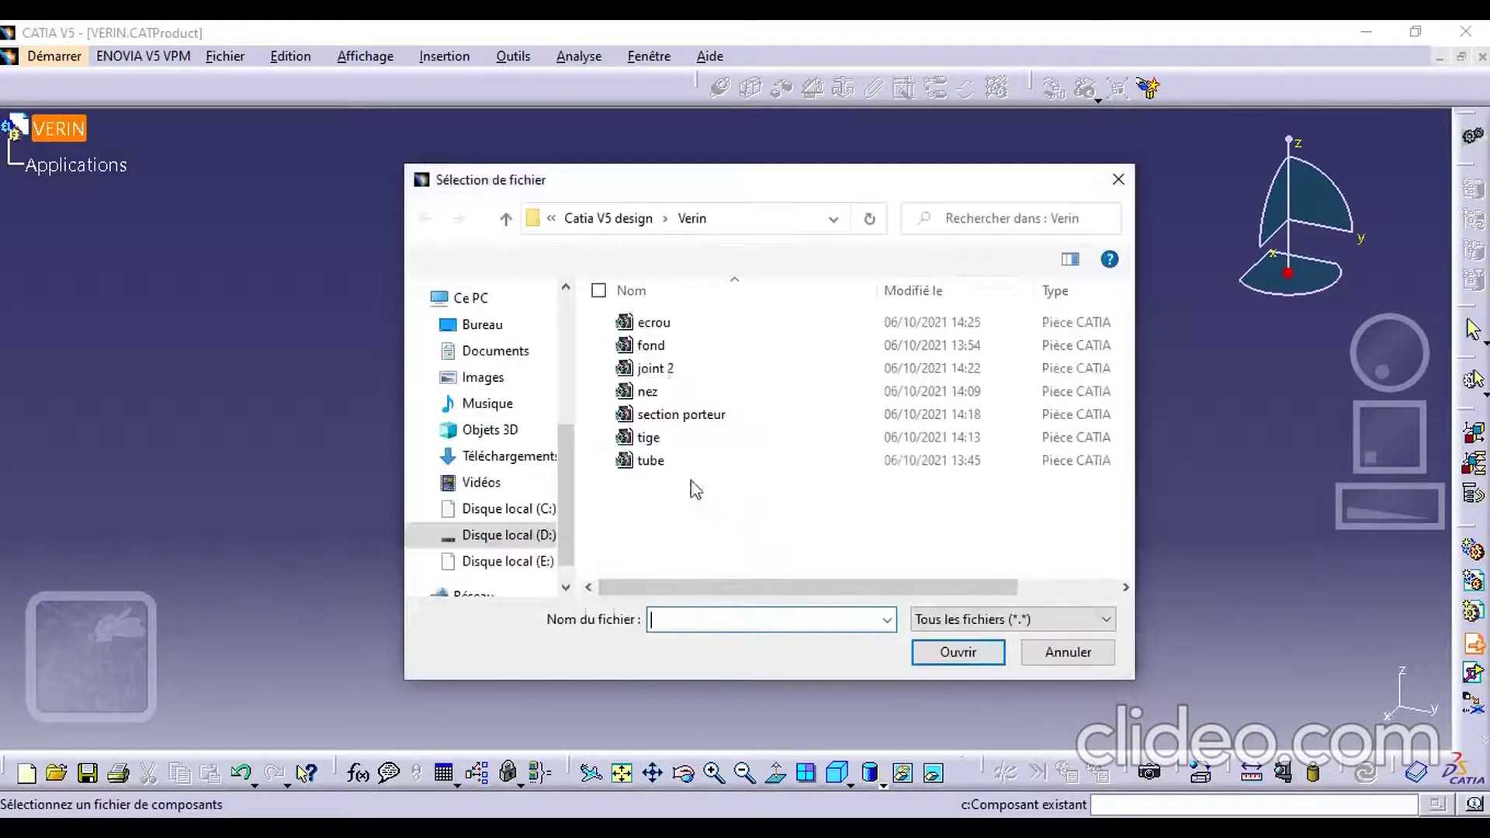
left_click(690, 438)
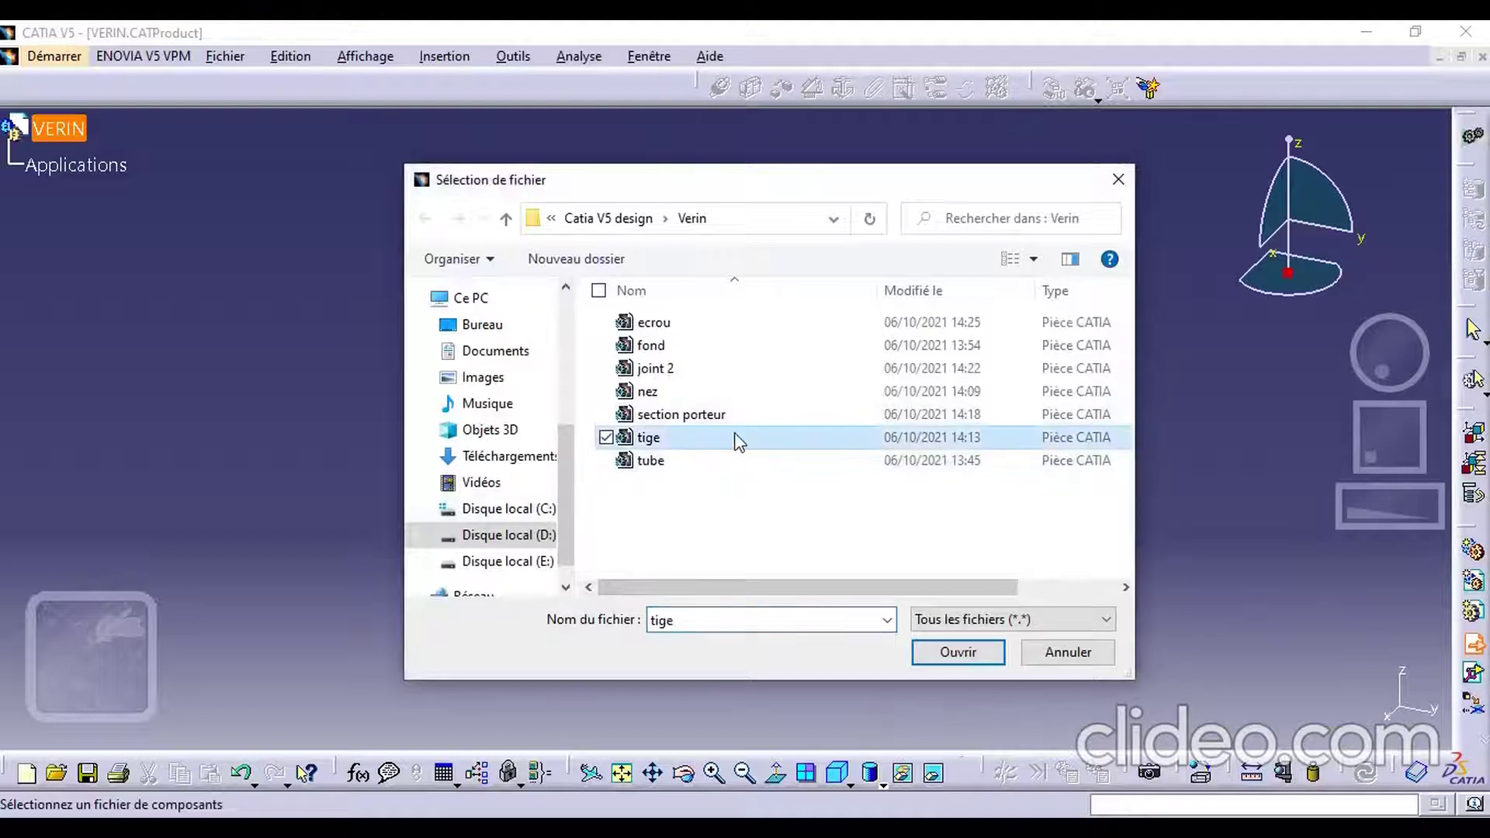
left_click(675, 416, "ctrl")
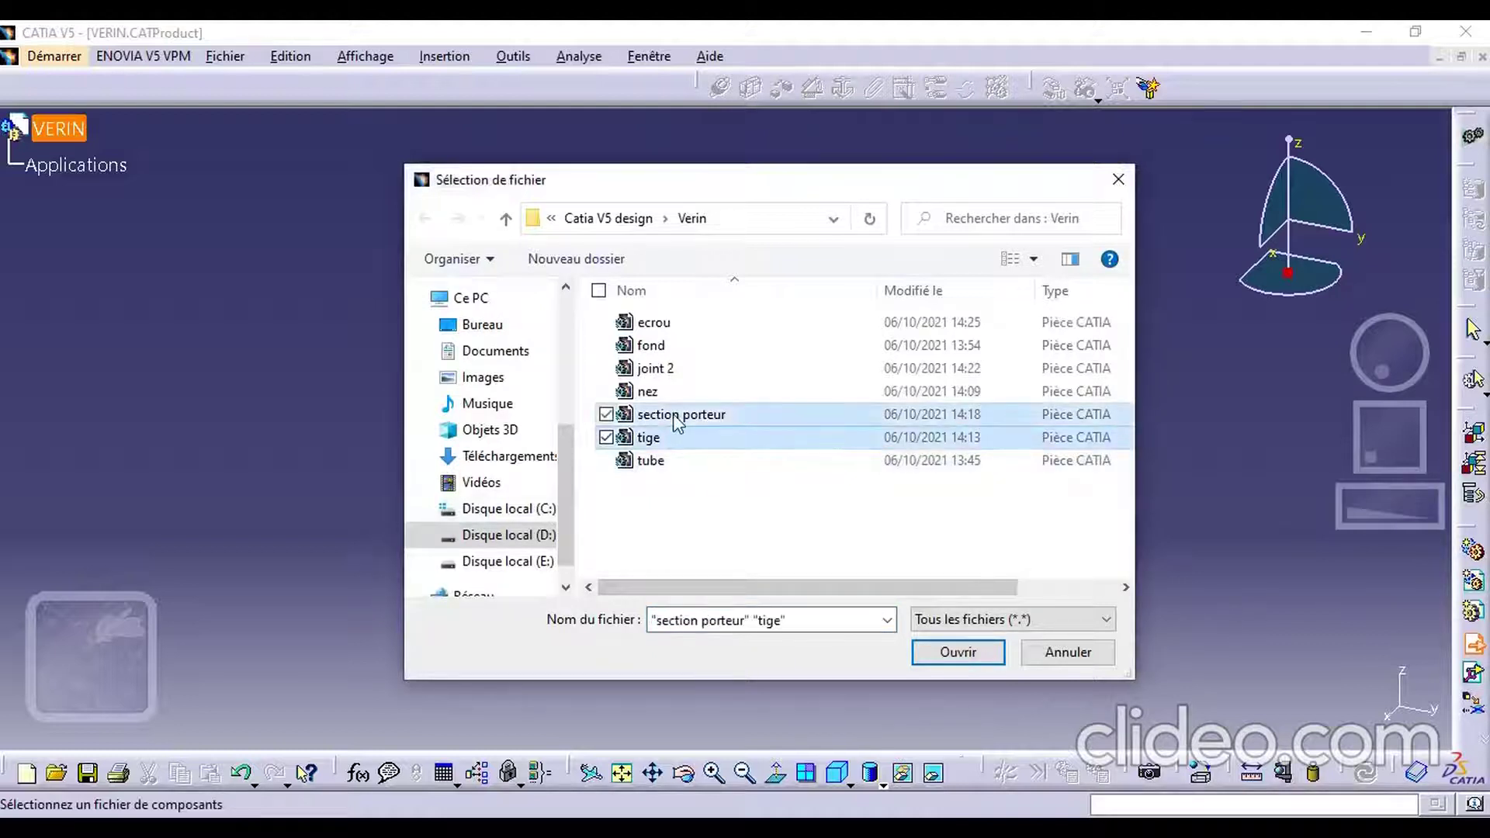
left_click(683, 375, "ctrl")
left_click(957, 651)
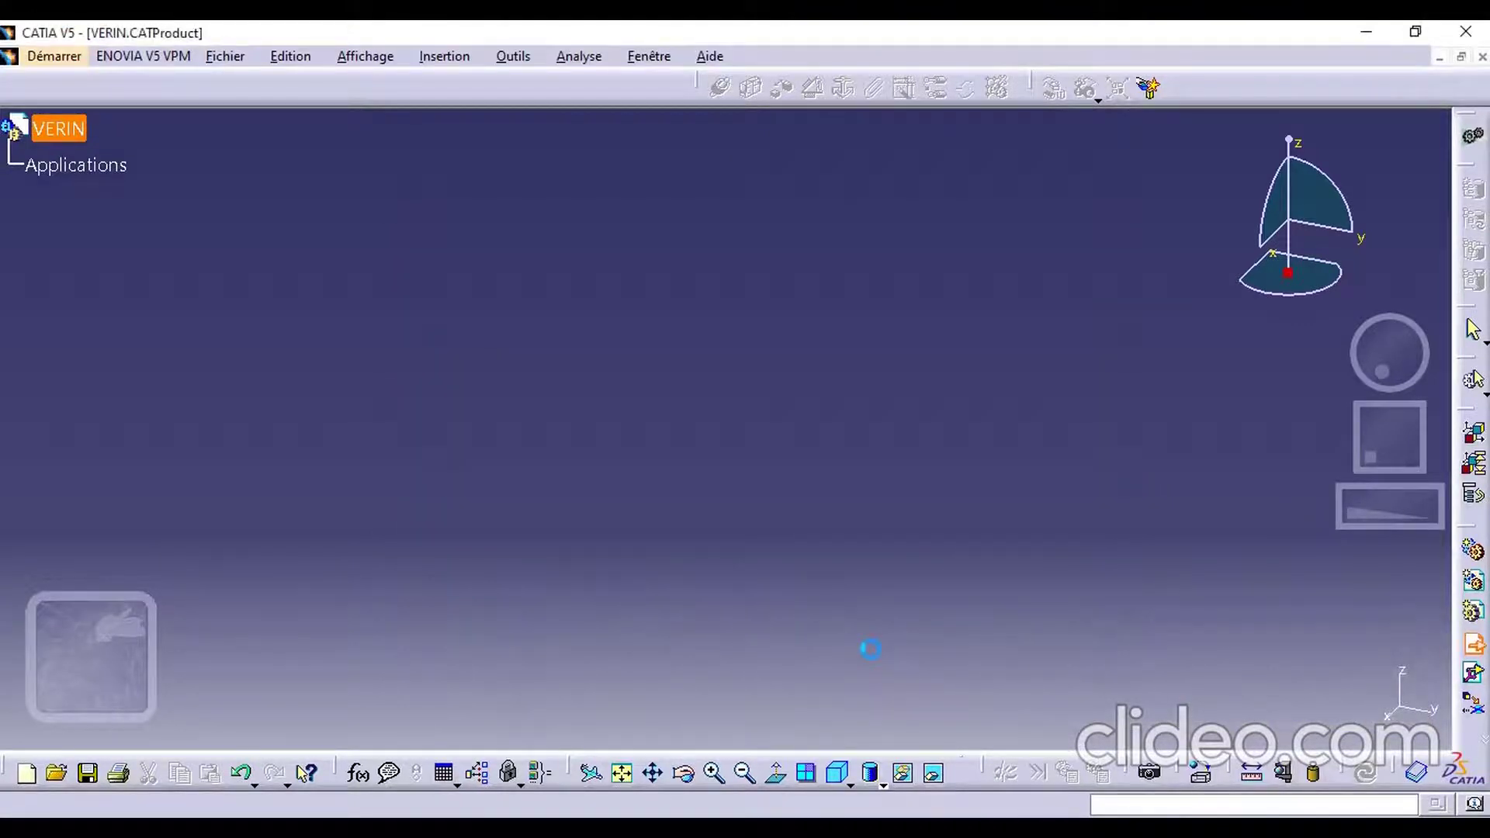
middle_click_drag(608, 406, 828, 381)
middle_click_drag(829, 481, 835, 679)
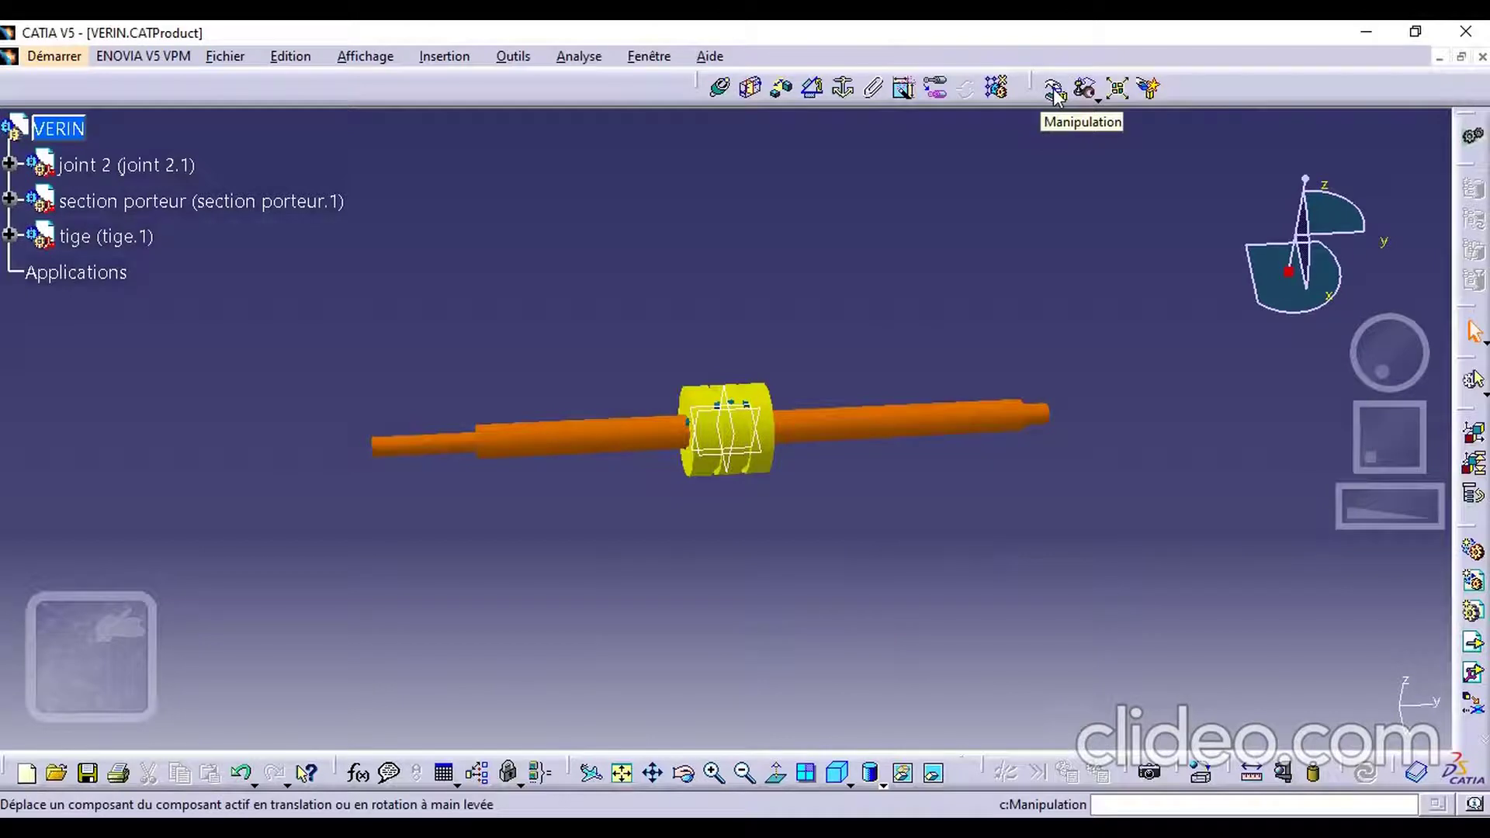
left_click(1054, 90)
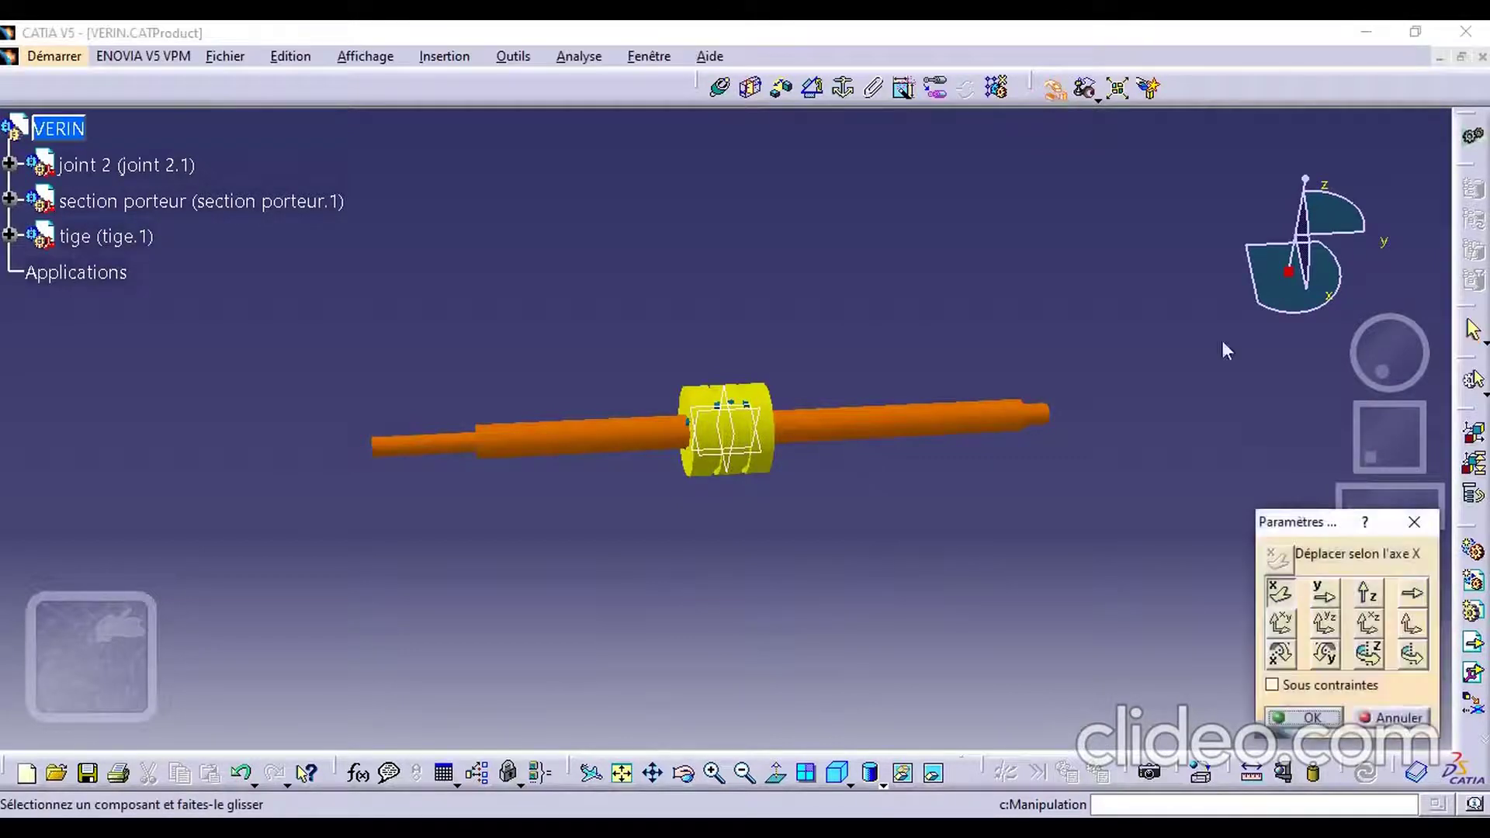
left_click_drag(1314, 528, 1288, 371)
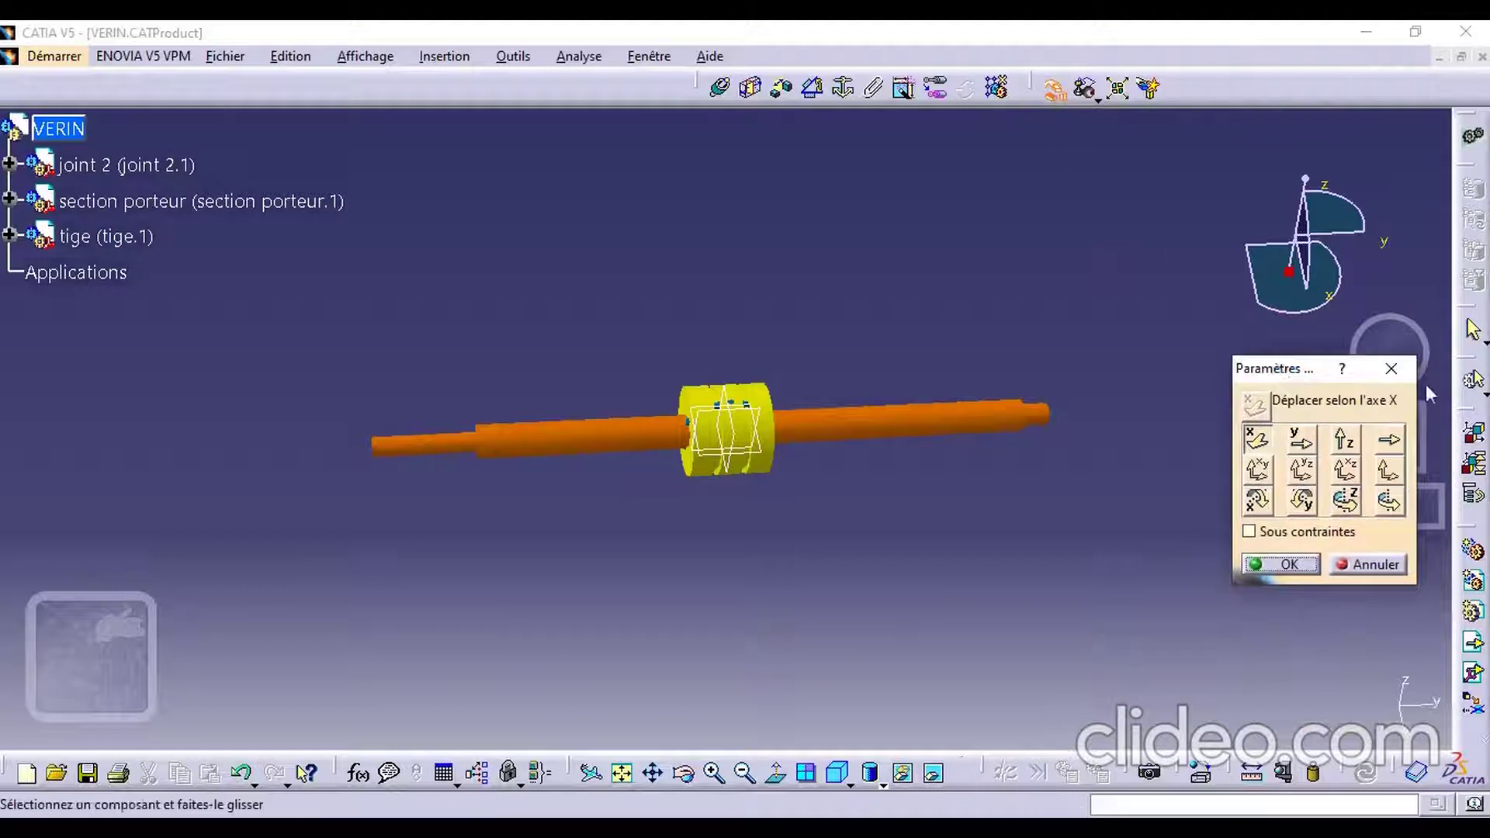
left_click(1396, 372)
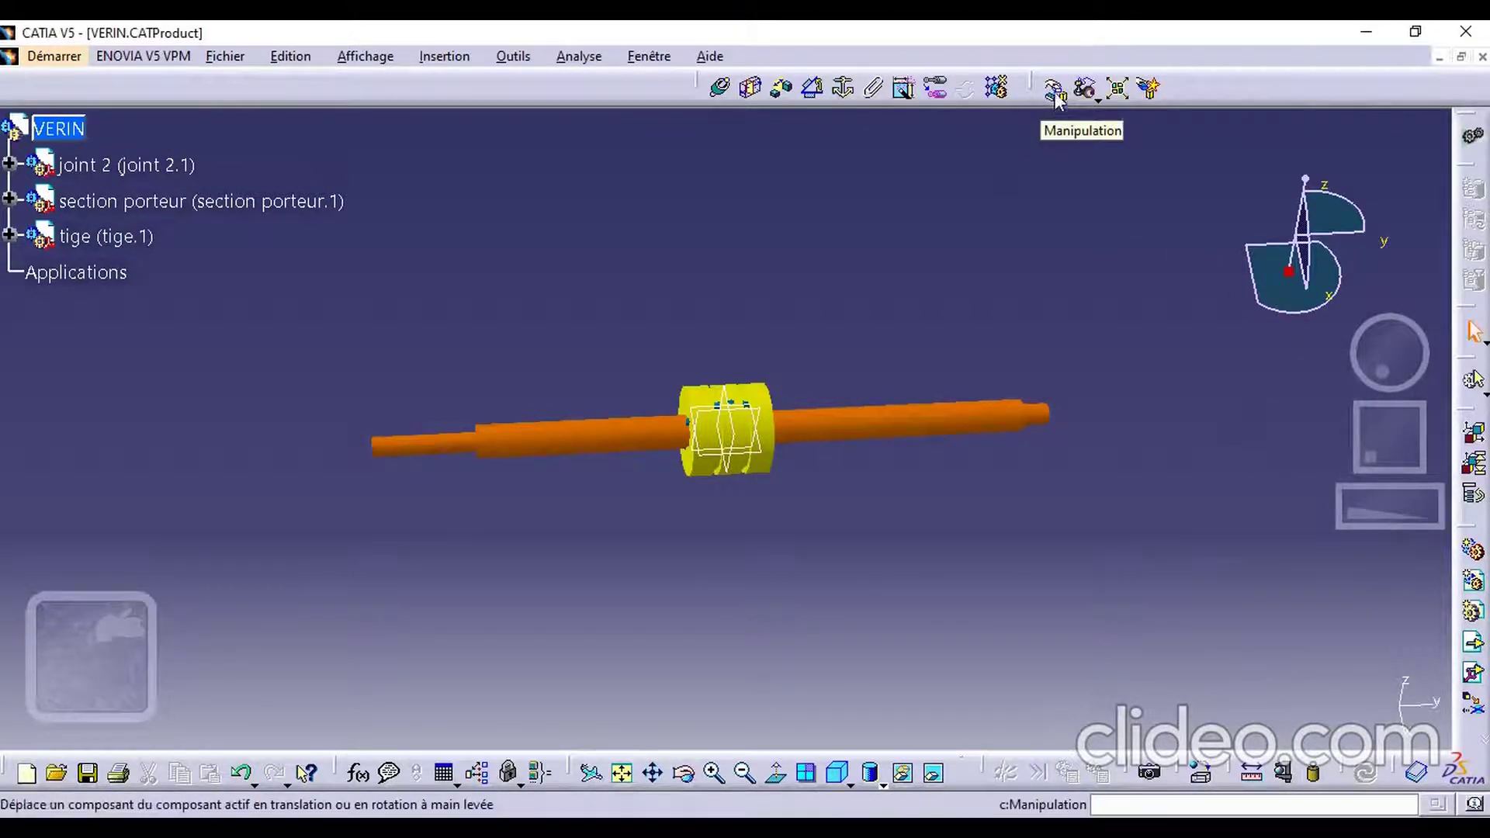
Separate the tige and the section porteur with Manipulation by moving them in opposite directions along the X axis
left_click(1055, 89)
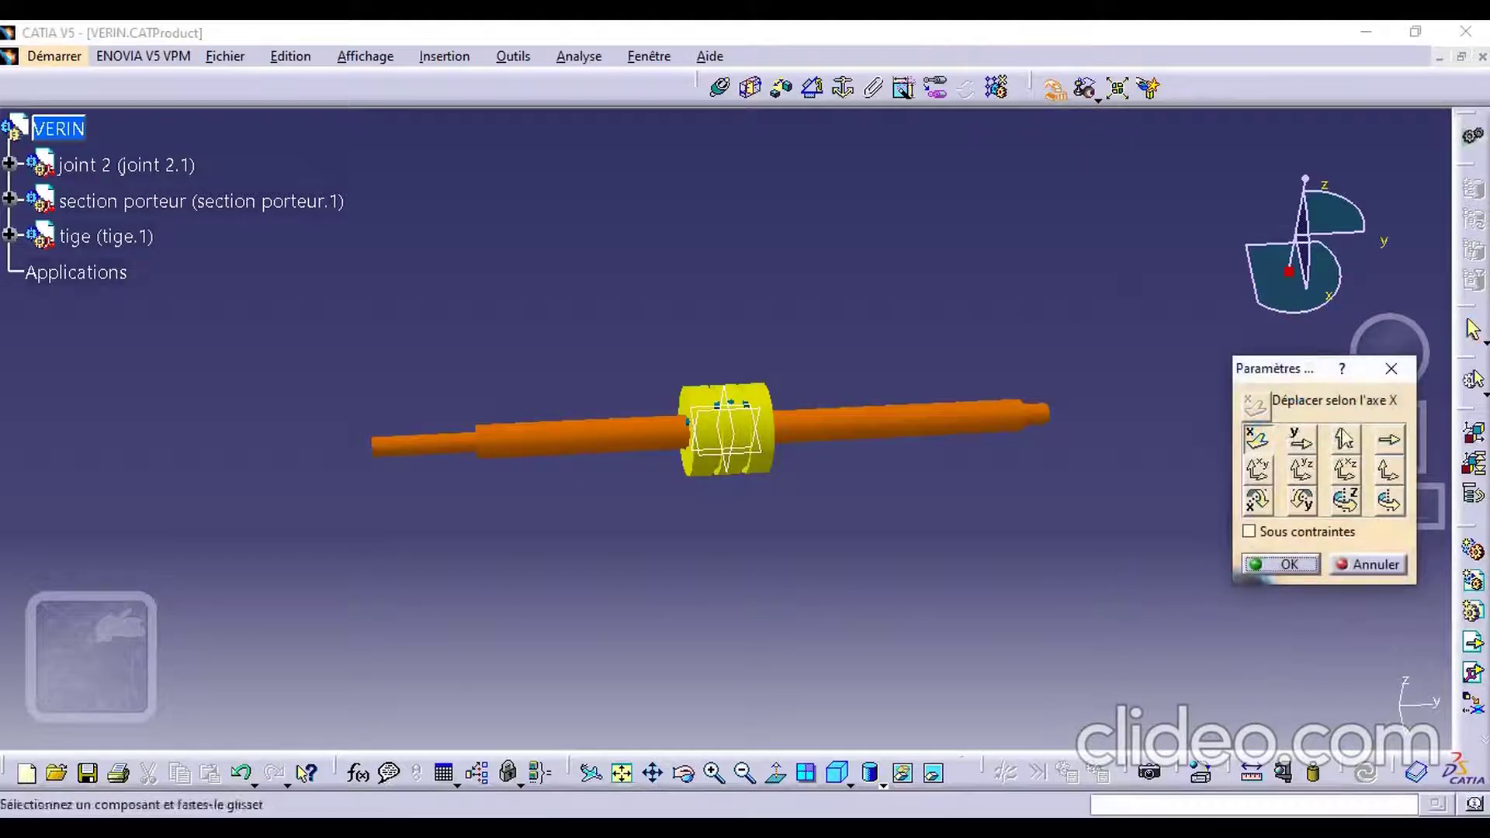
left_click(1263, 446)
left_click_drag(1058, 422, 837, 225)
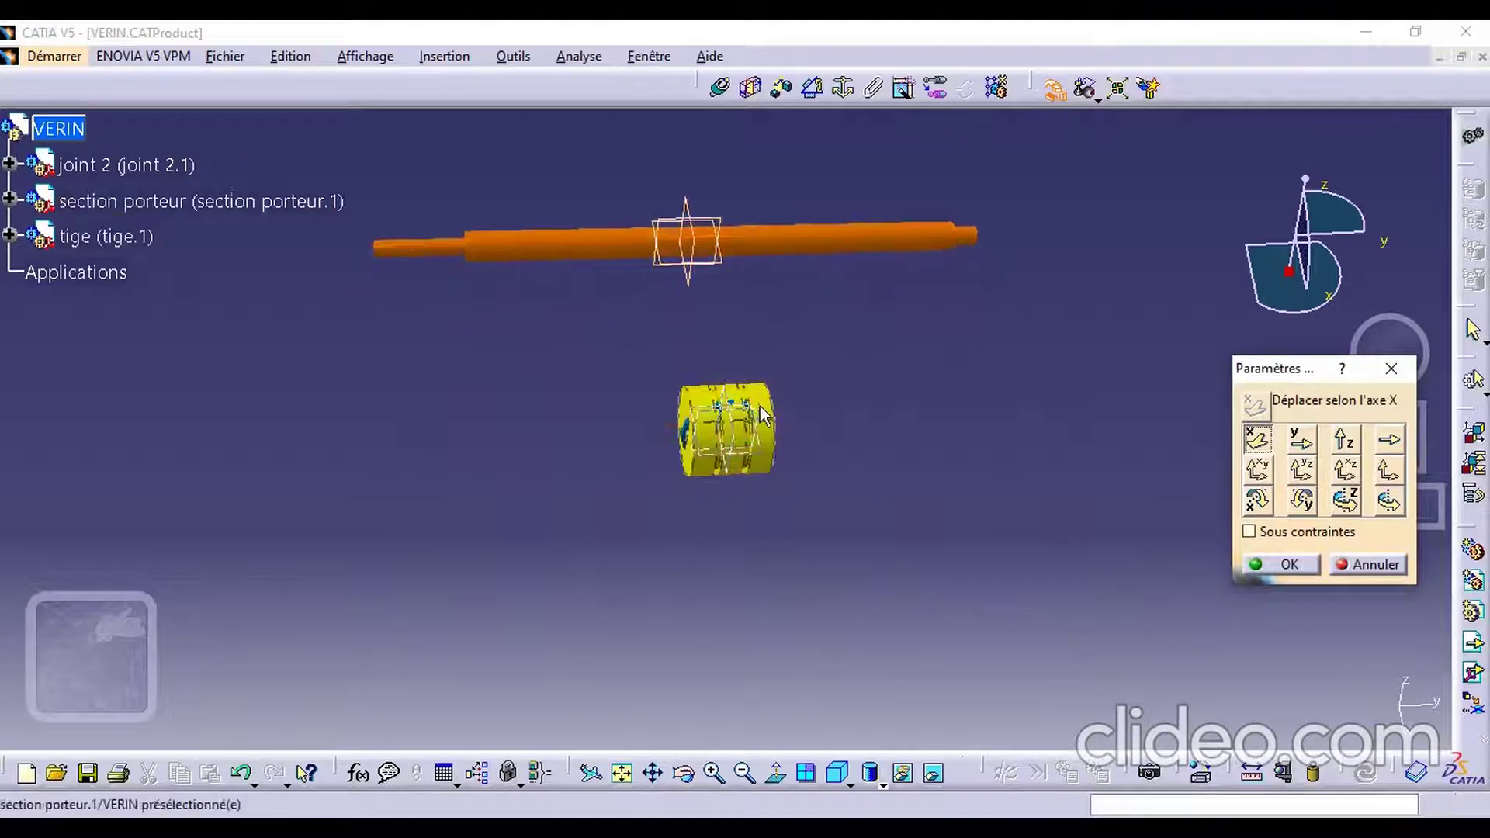
left_click_drag(782, 552, 828, 659)
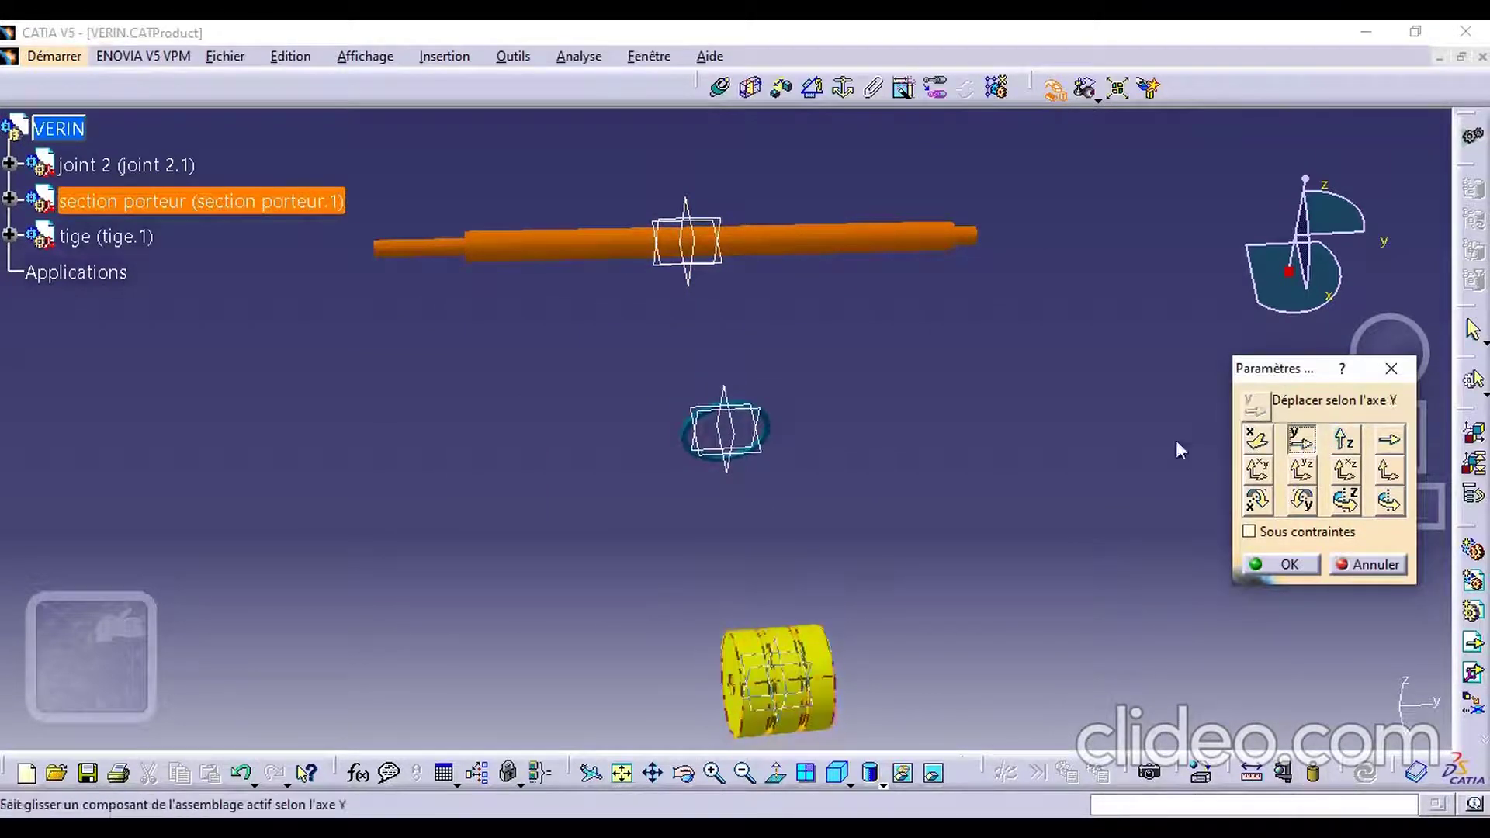
Move joint 2 away from the other components along the Y axis and along the Z axis
left_click_drag(770, 426, 264, 368)
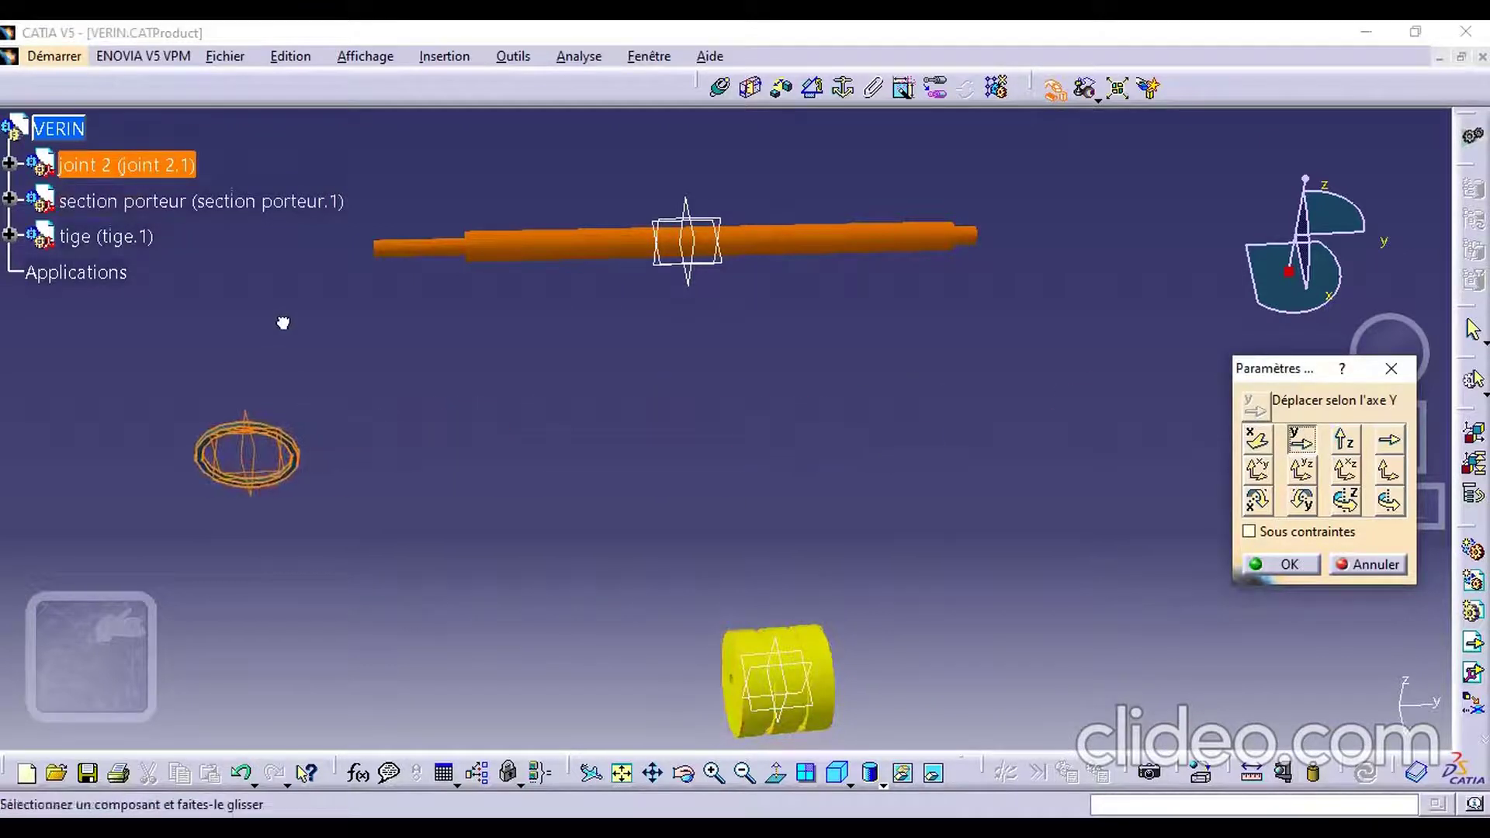
left_click(1345, 440)
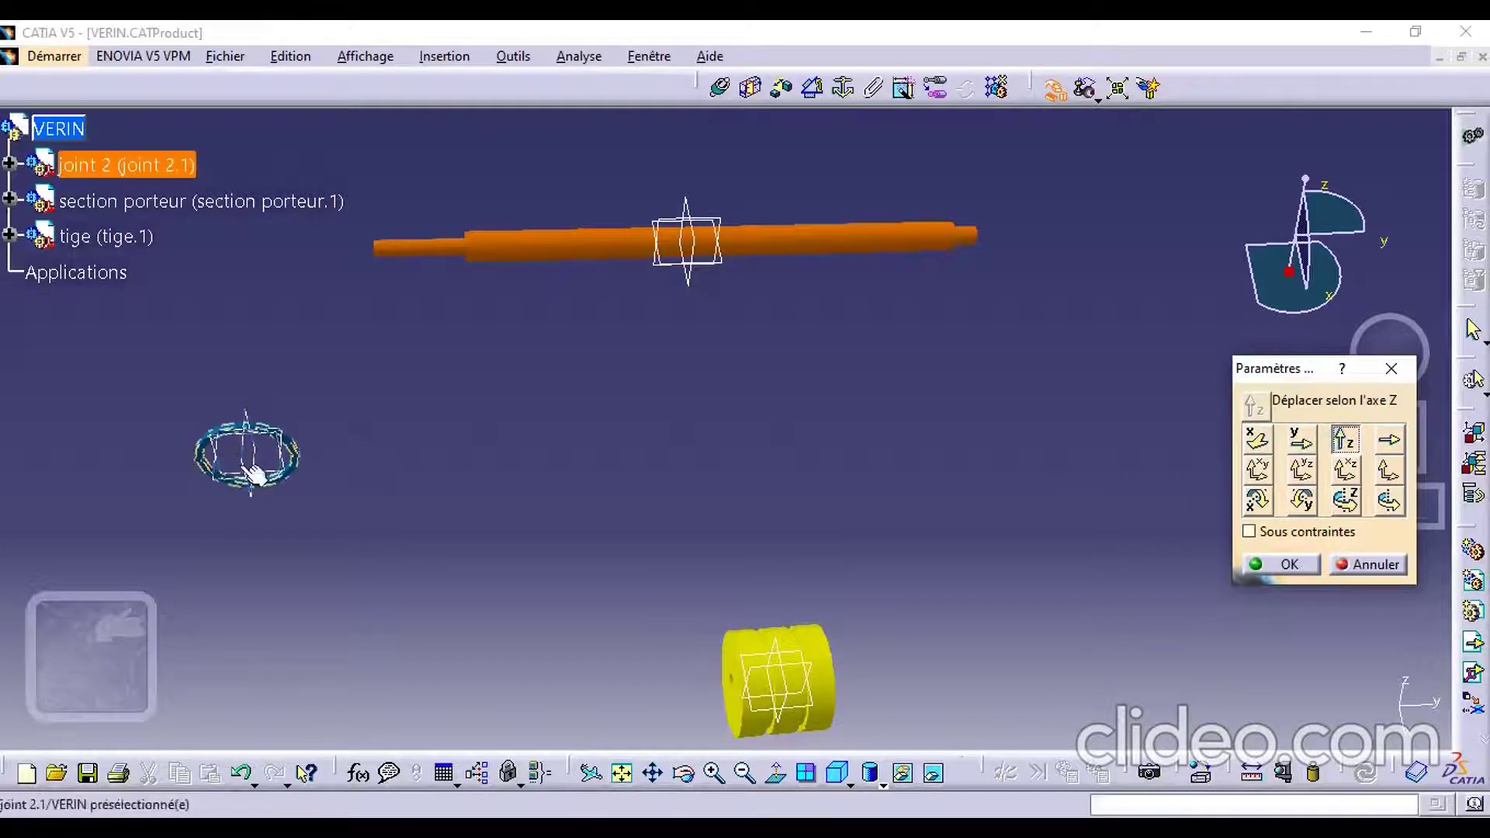
left_click(289, 447)
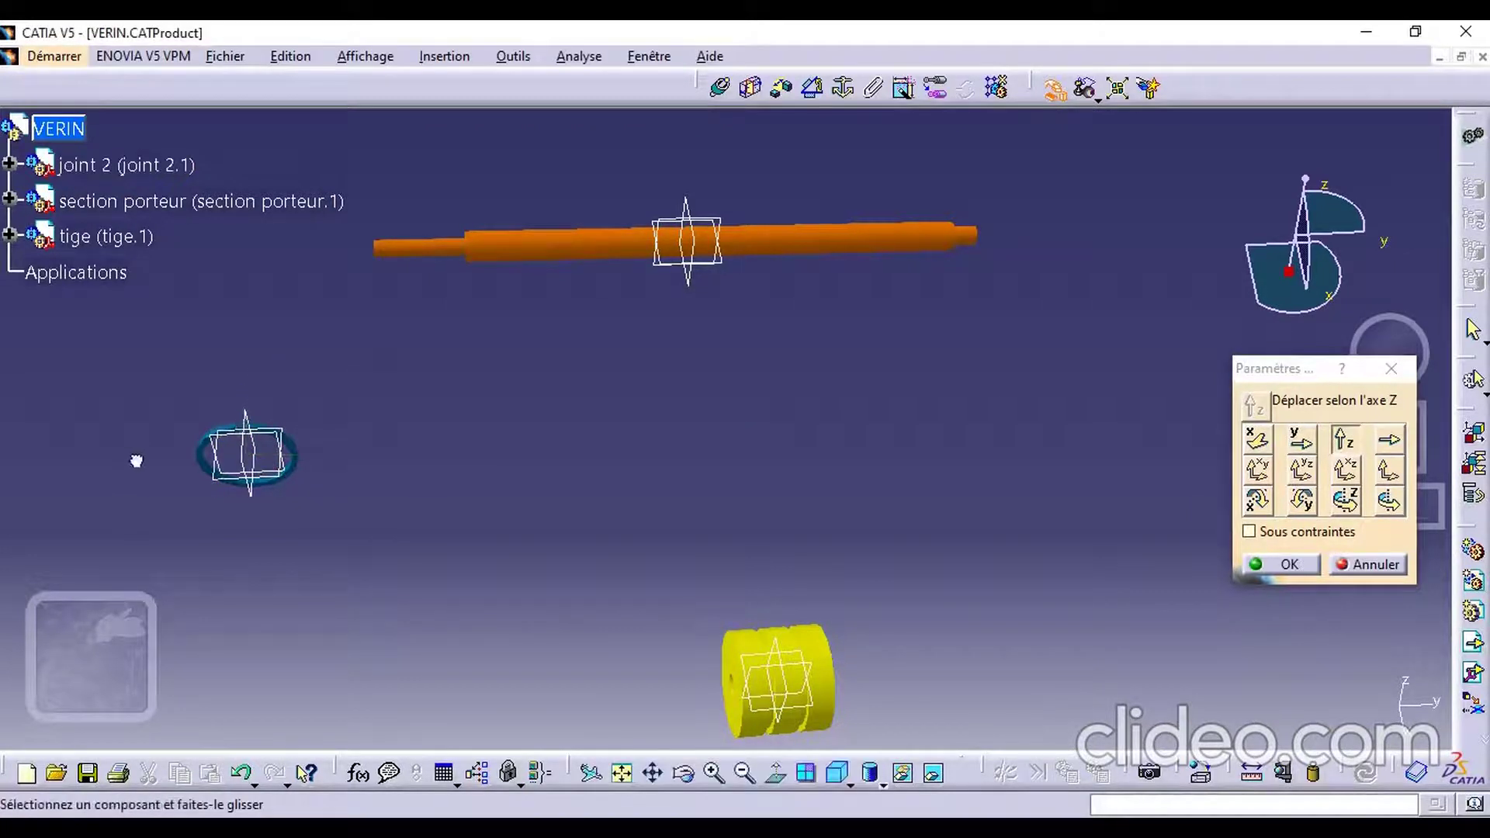
left_click_drag(279, 456, 768, 433)
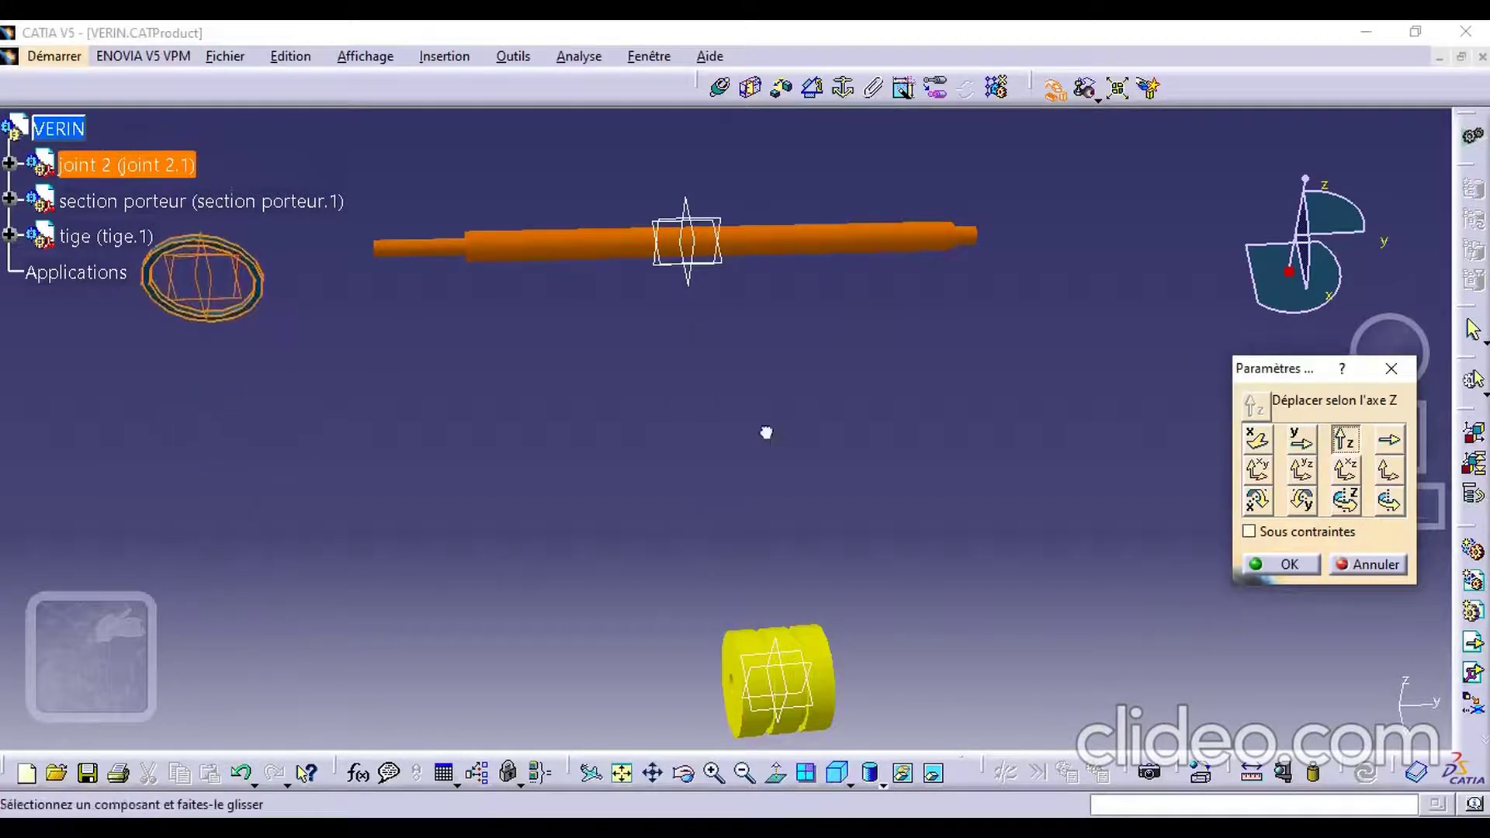
Move the section porteur closer to the tige along the Z axis and finish the manipulation
left_click_drag(797, 683, 1149, 506)
middle_click_drag(756, 384, 782, 448)
middle_click_drag(1026, 428, 981, 482)
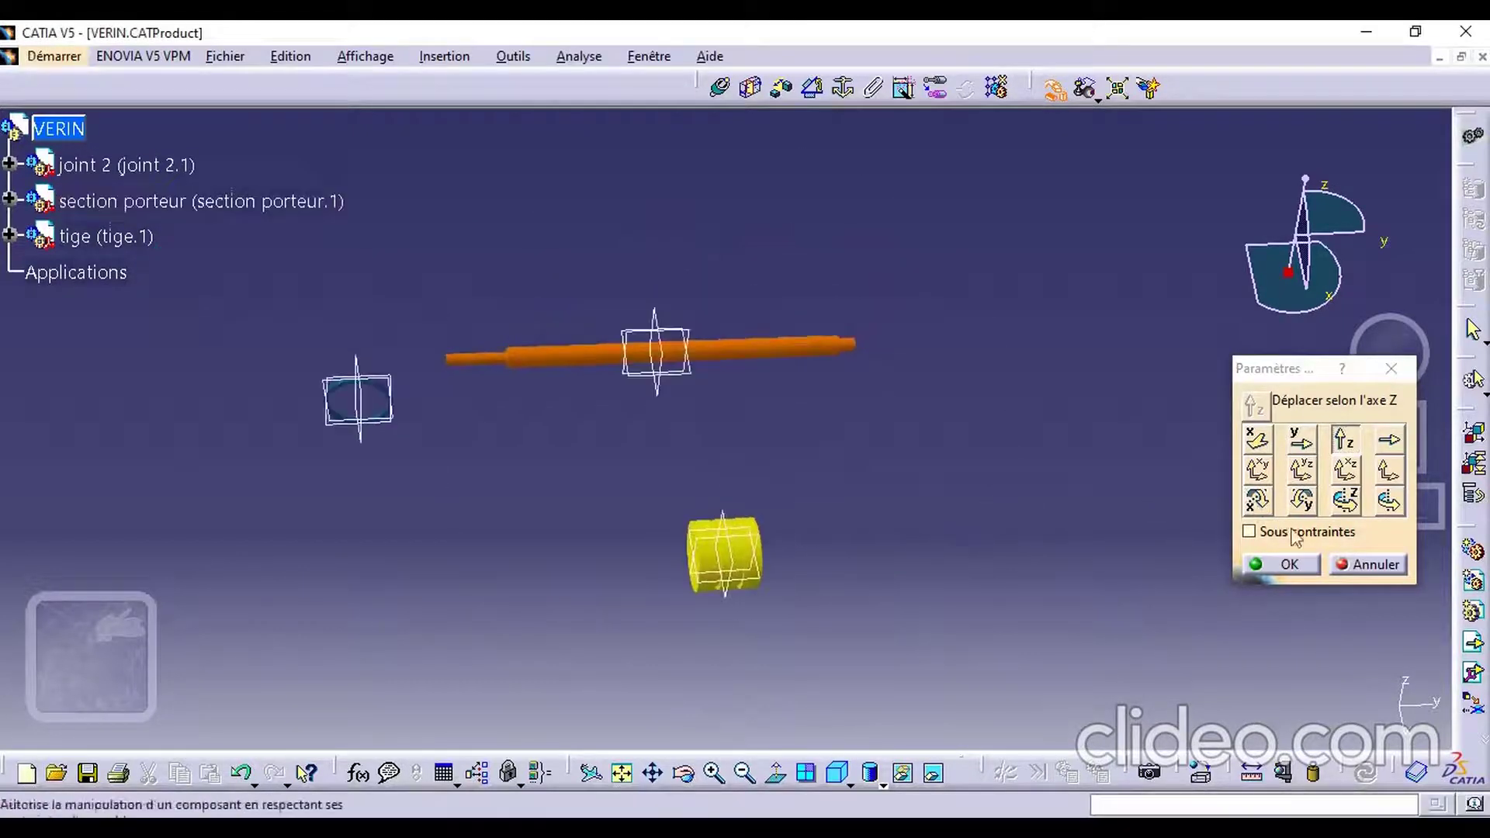
left_click(1292, 566)
Add a coincidence constraint between the tige's axis and the section porteur's axis, turning off the constraint assistant message for future use
middle_click_drag(864, 522, 759, 416)
middle_click_drag(363, 400, 376, 446)
middle_click_drag(459, 423, 652, 388)
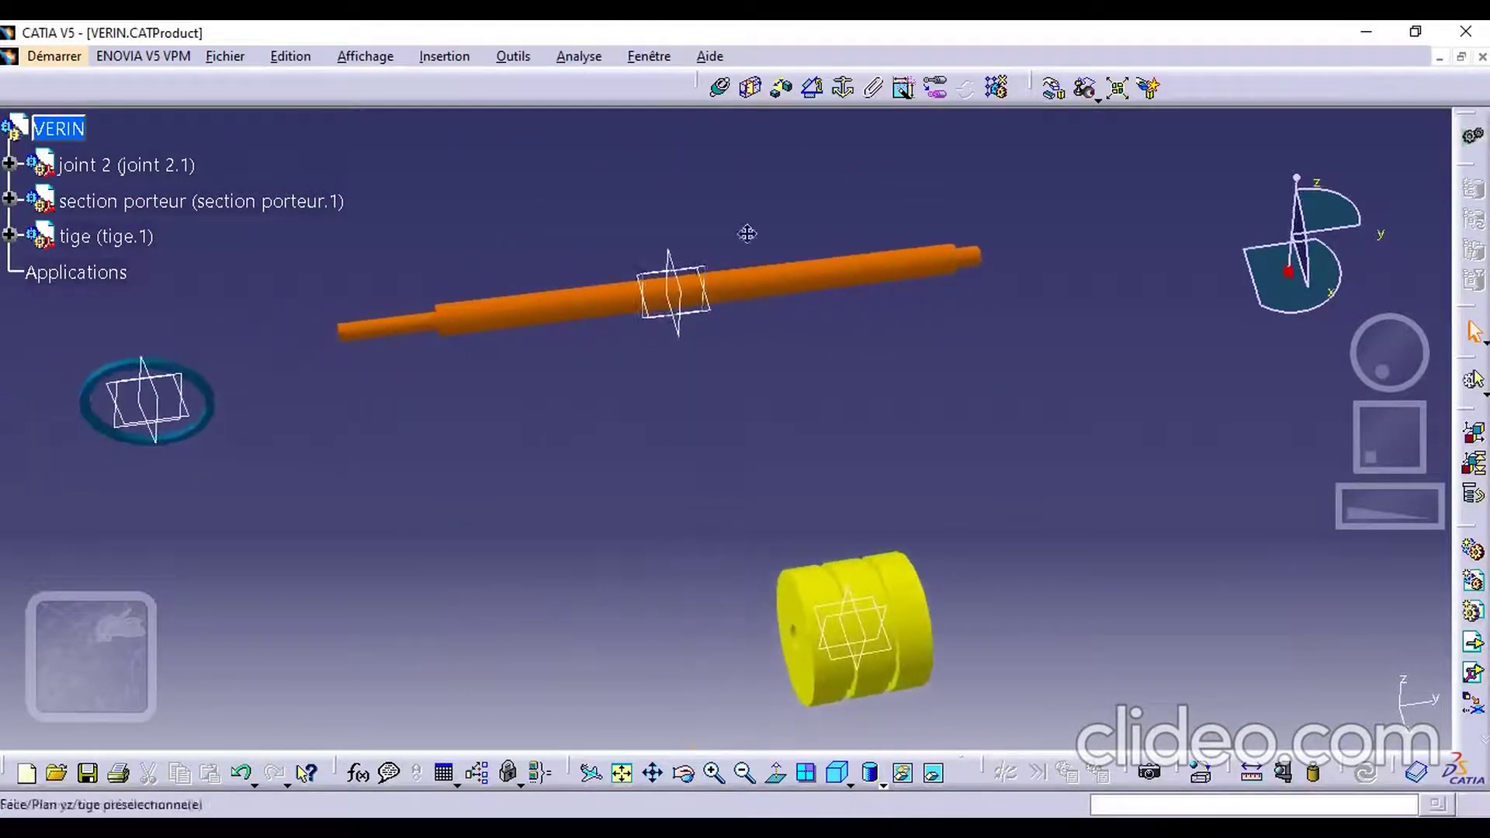
left_click(723, 90)
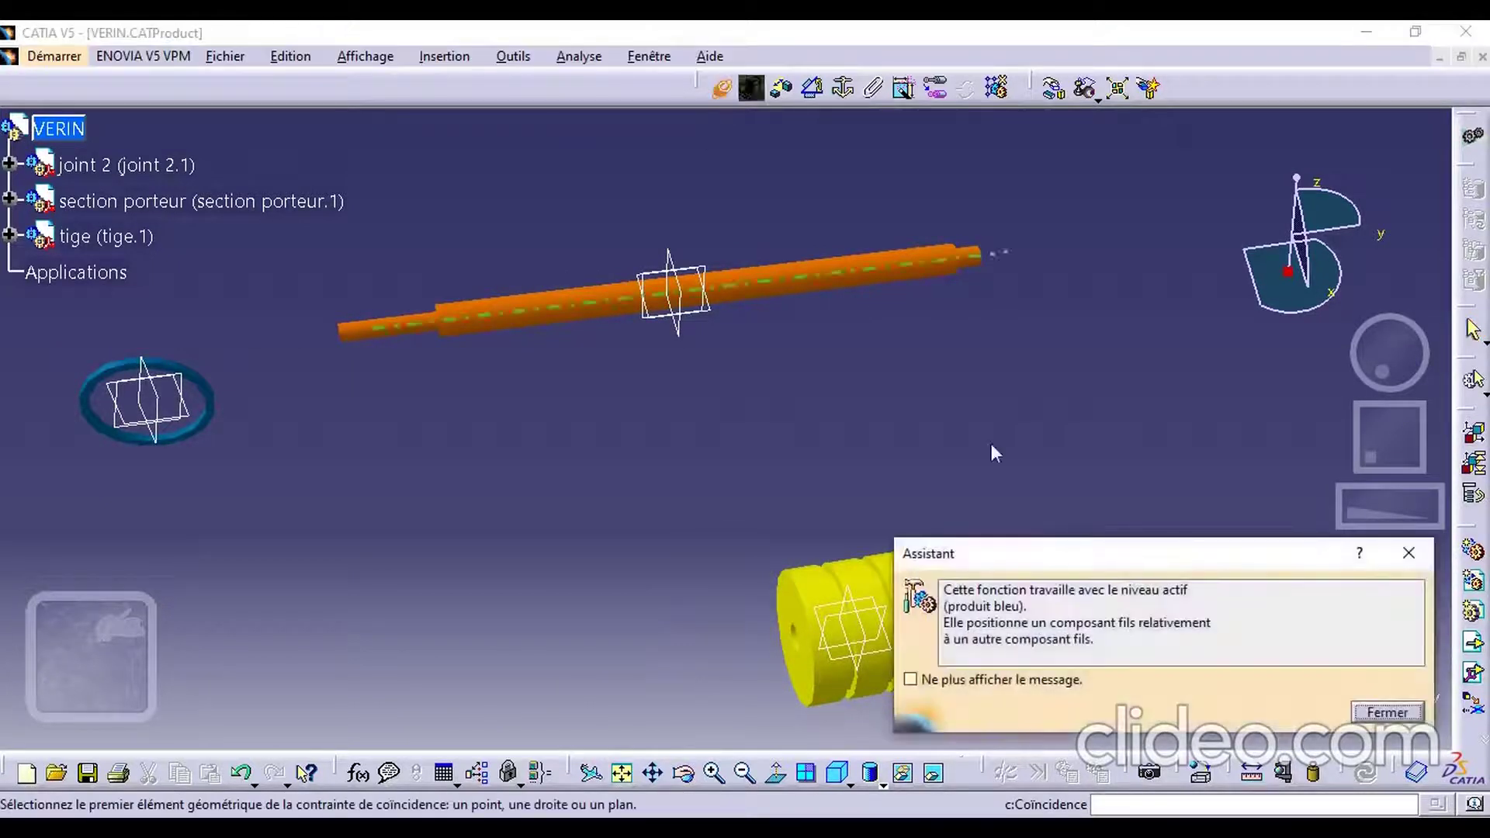
left_click(912, 682)
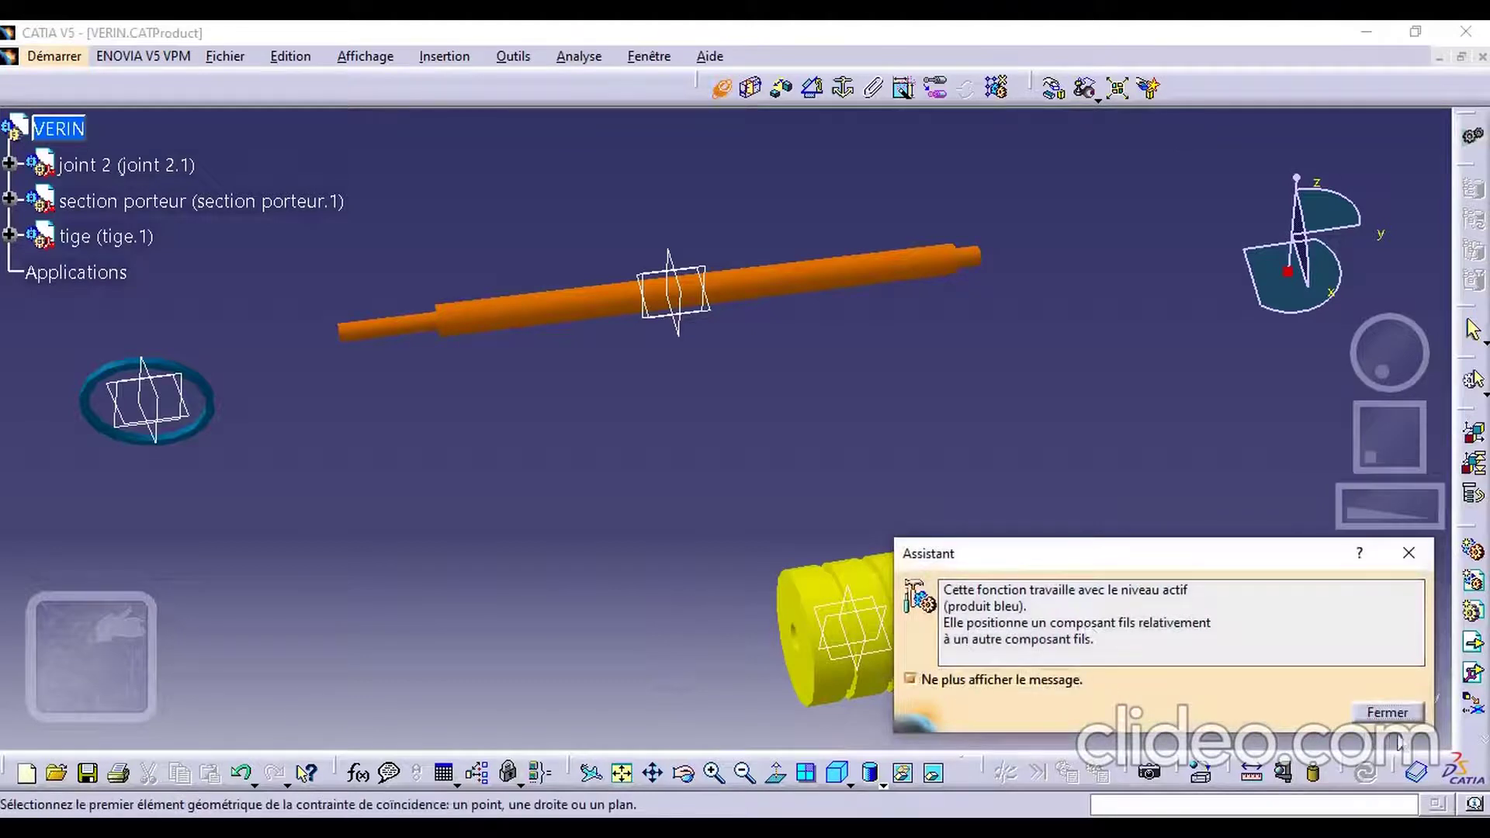
left_click(1386, 713)
middle_click_drag(822, 444, 801, 353, "ctrl")
middle_click_drag(809, 236, 842, 365)
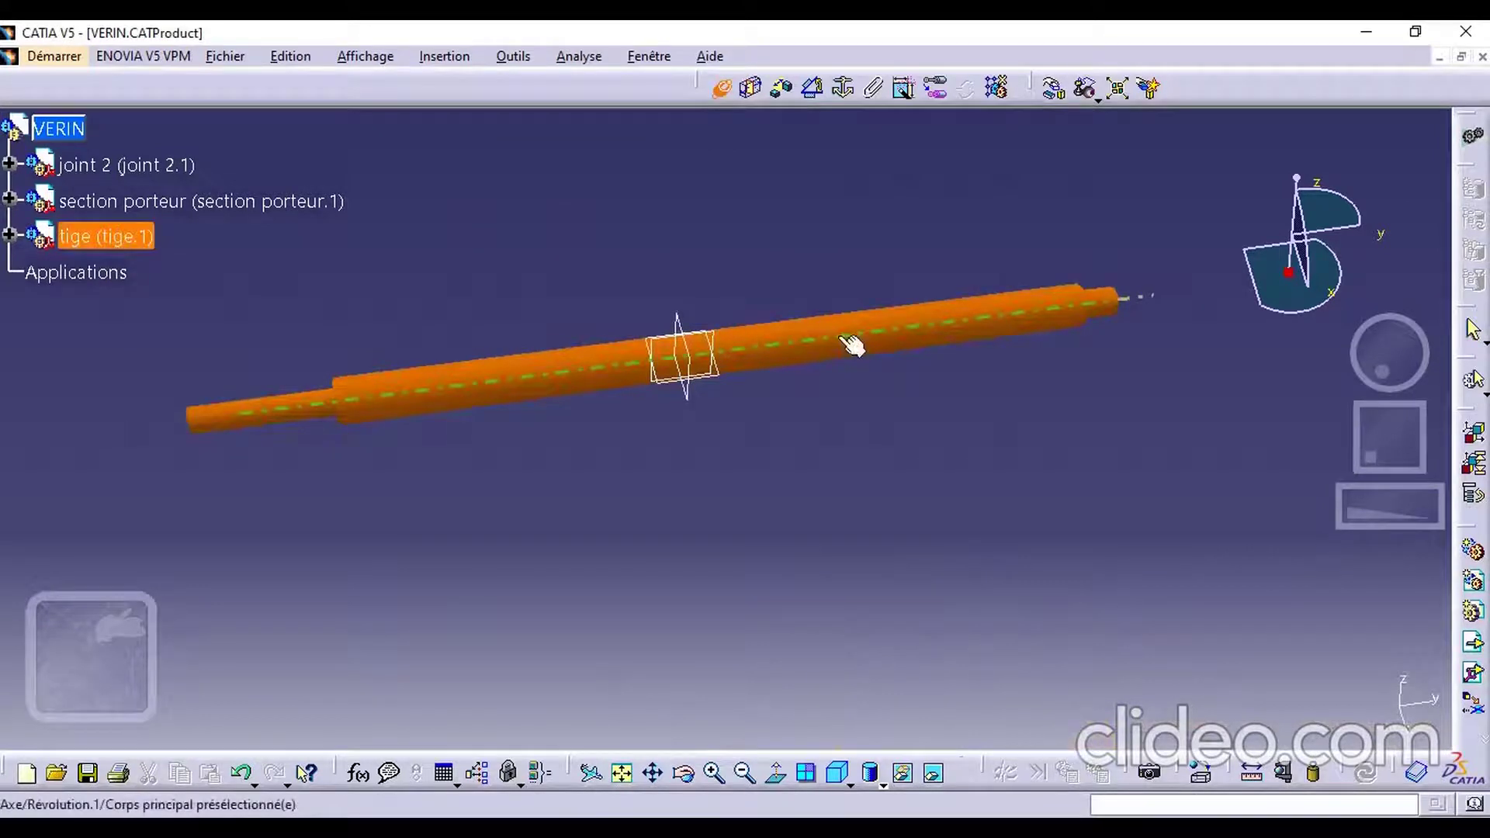
left_click(851, 344)
mouse_move(842, 336)
middle_mouse_down()
mouse_move(882, 462)
mouse_move(842, 351)
middle_mouse_up()
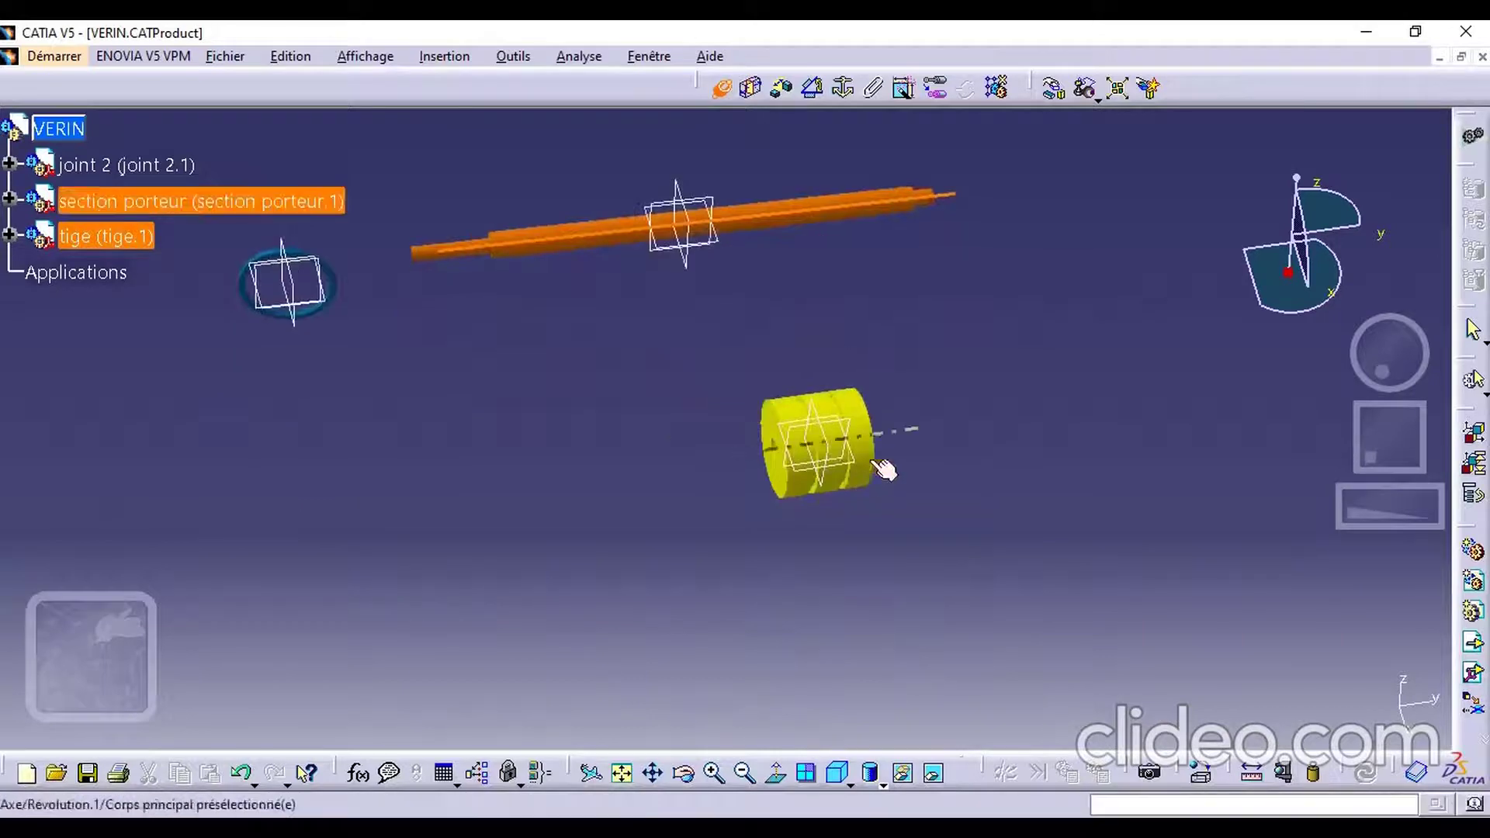
middle_click_drag(875, 463, 877, 179)
middle_click_drag(1101, 412, 786, 451)
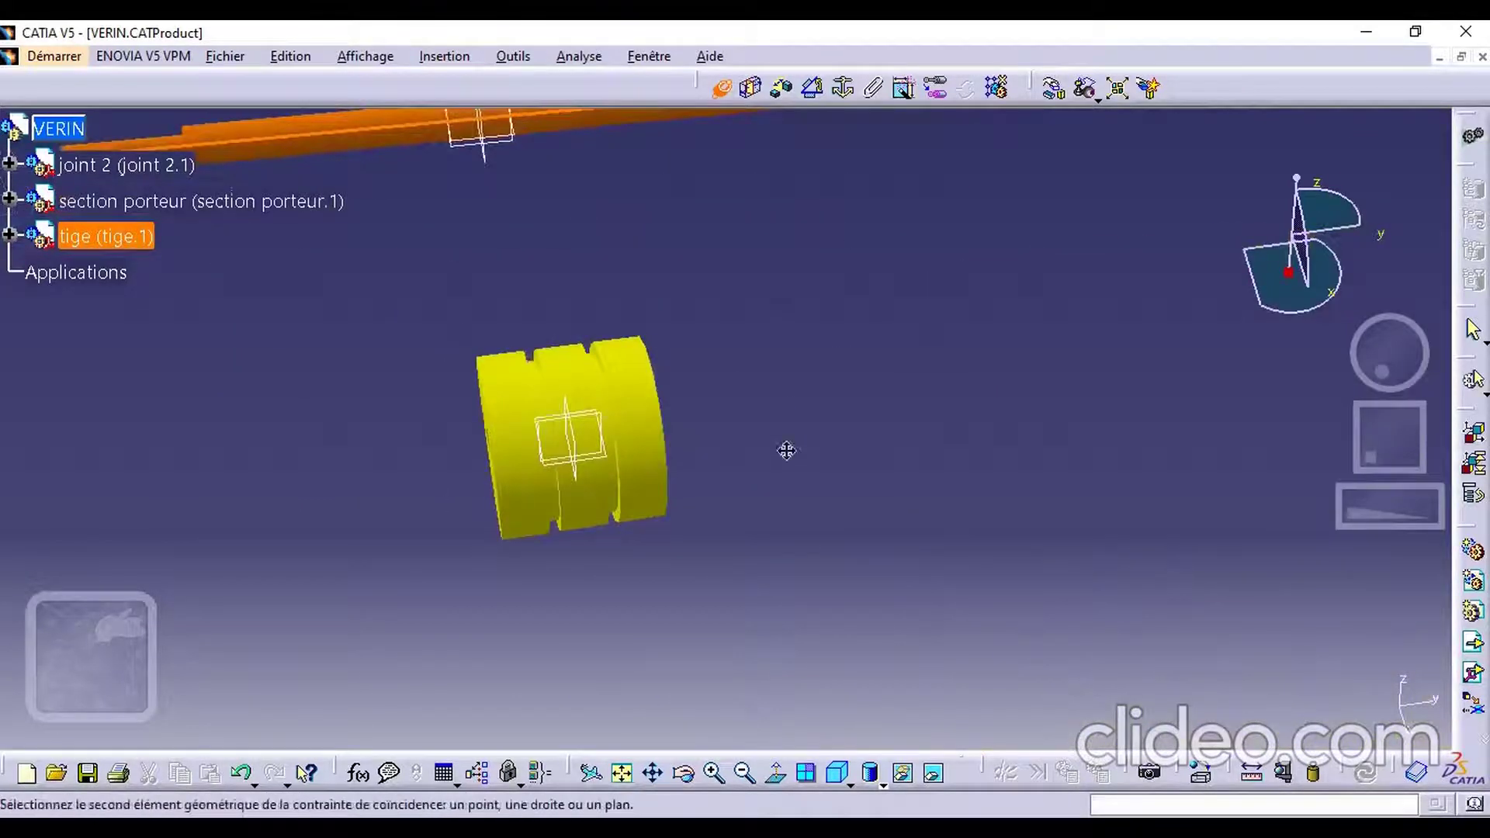
left_click(641, 400)
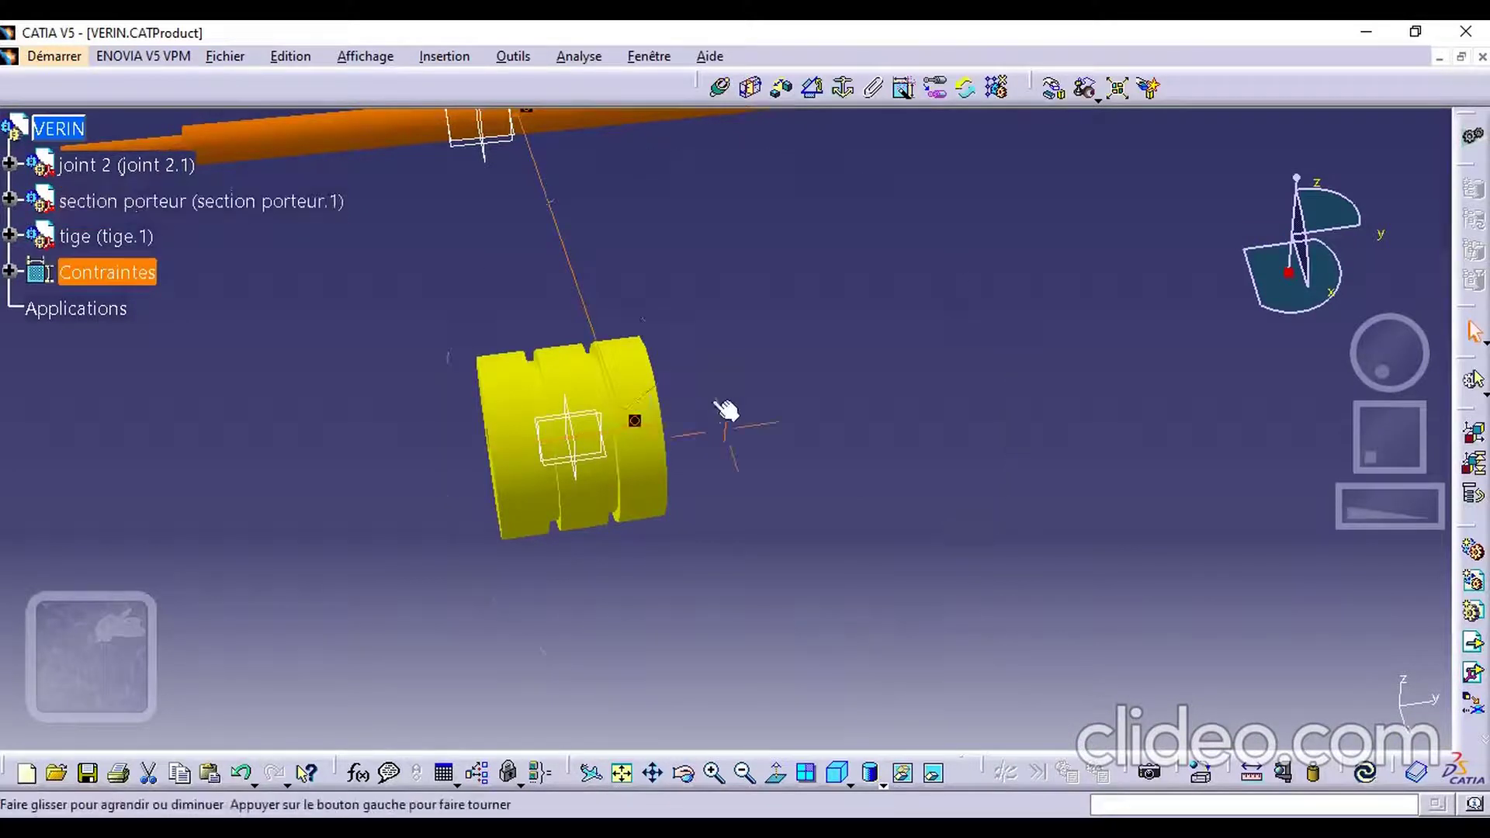